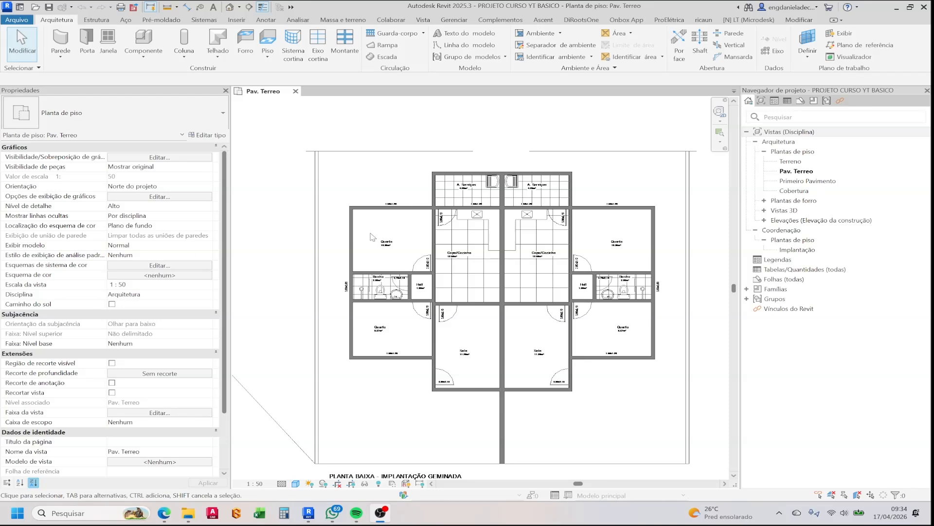
Examine the walls and the marked door openings on the Pav. Terreo floor plan.
{"action": "scroll", "coordinate": [397, 201], "scroll_direction": "up", "scroll_amount": 3}
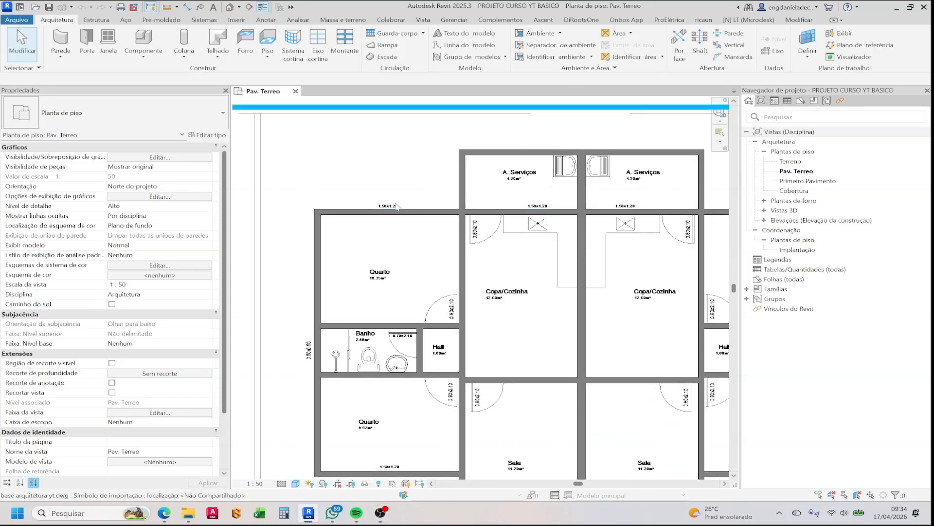
{"action": "left_click", "coordinate": [395, 212]}
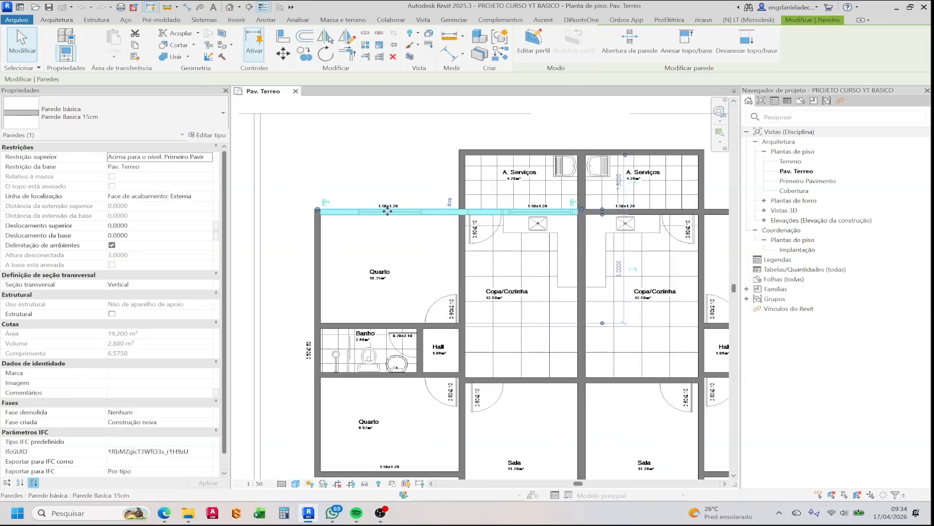
{"action": "left_click", "coordinate": [448, 219]}
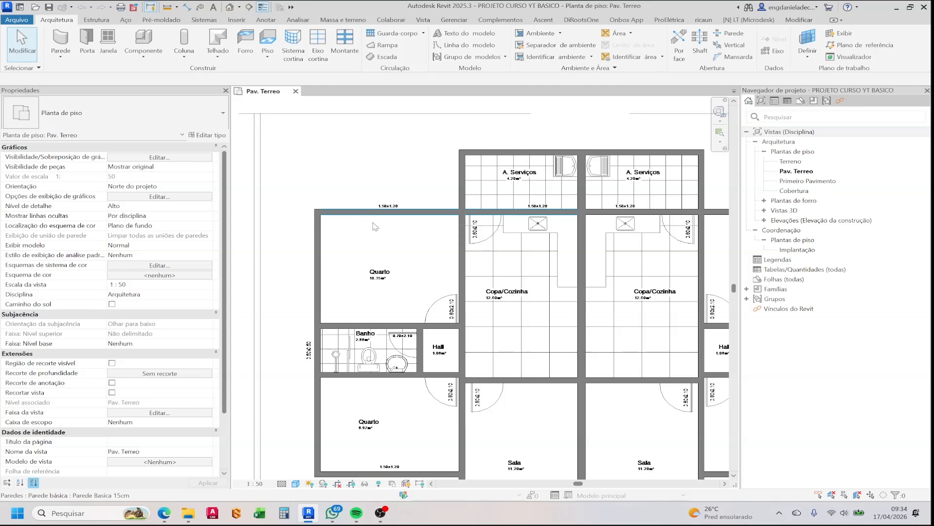
{"action": "scroll", "coordinate": [492, 272], "scroll_direction": "down", "scroll_amount": 3}
{"action": "middle_click_drag", "start_coordinate": [492, 273], "coordinate": [432, 250]}
{"action": "middle_click_drag", "start_coordinate": [497, 251], "coordinate": [457, 243]}
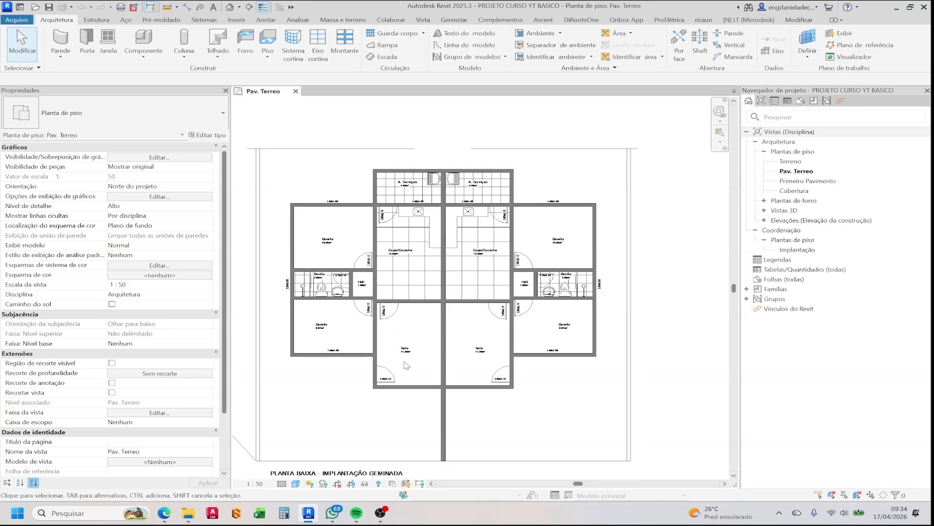
{"action": "scroll", "coordinate": [397, 387], "scroll_direction": "up", "scroll_amount": 3}
{"action": "scroll", "coordinate": [389, 306], "scroll_direction": "down", "scroll_amount": 3}
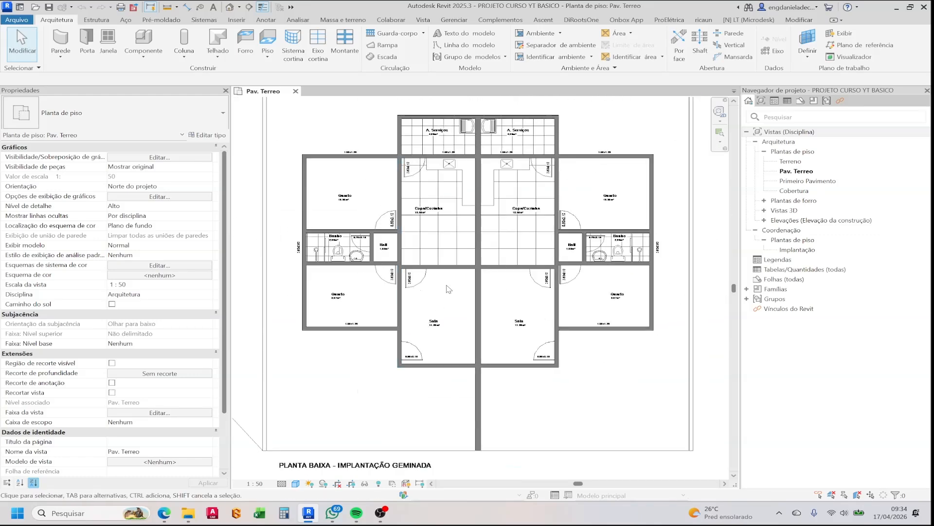
{"action": "scroll", "coordinate": [397, 273], "scroll_direction": "down", "scroll_amount": 2}
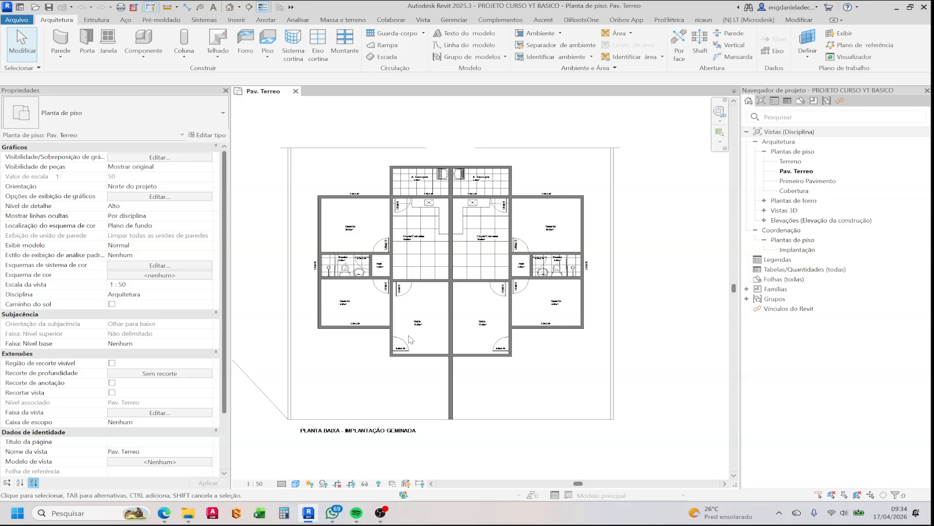
{"action": "scroll", "coordinate": [289, 217], "scroll_direction": "up", "scroll_amount": 1}
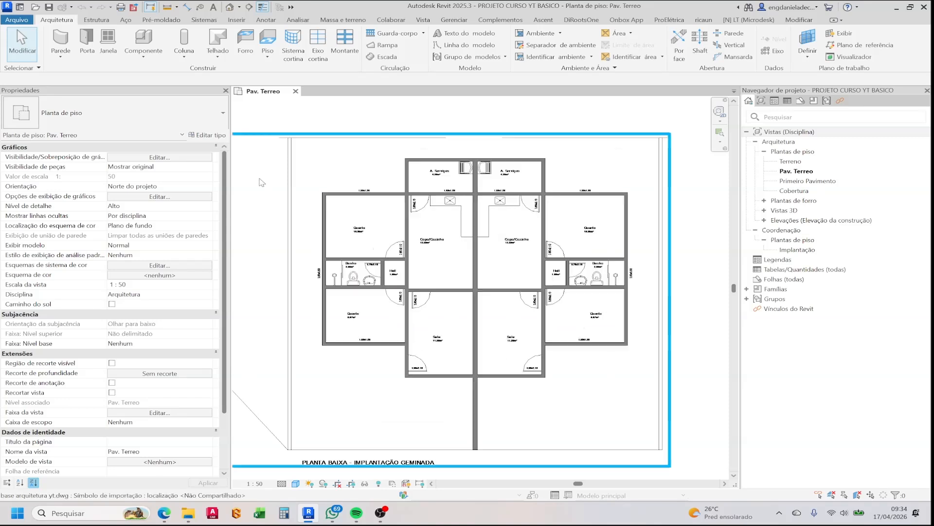
Start the Door command and review the available sizes of the M_Folha única family.
{"action": "left_click", "coordinate": [87, 51]}
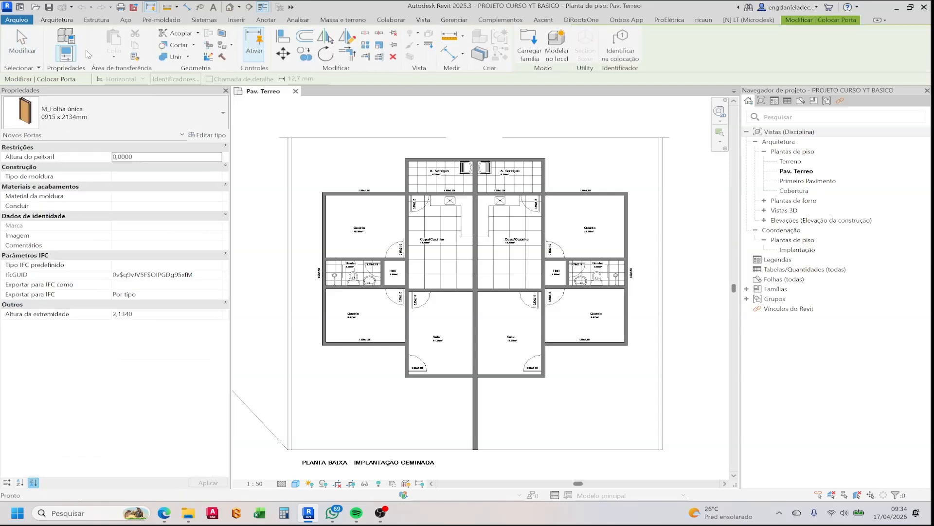
{"action": "left_click", "coordinate": [186, 115]}
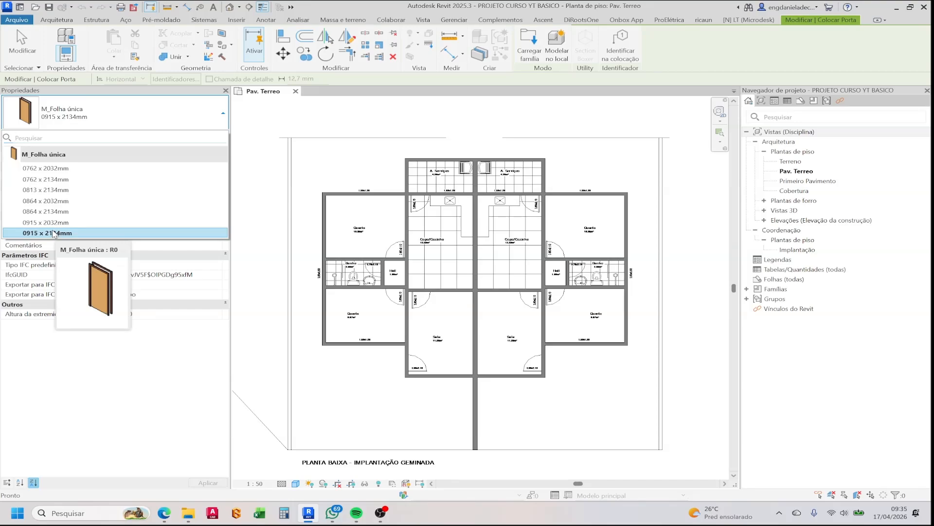
{"action": "type", "text": "["}
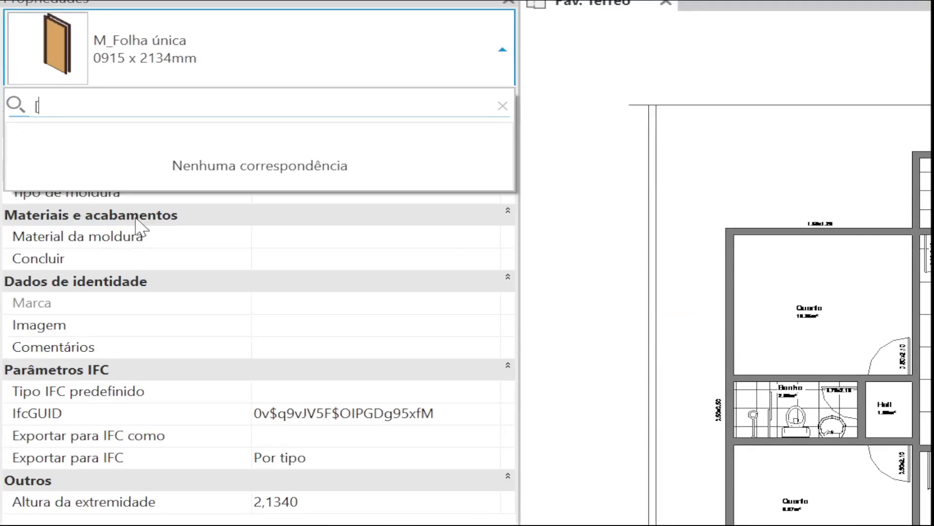
{"action": "key", "text": "BackSpace"}
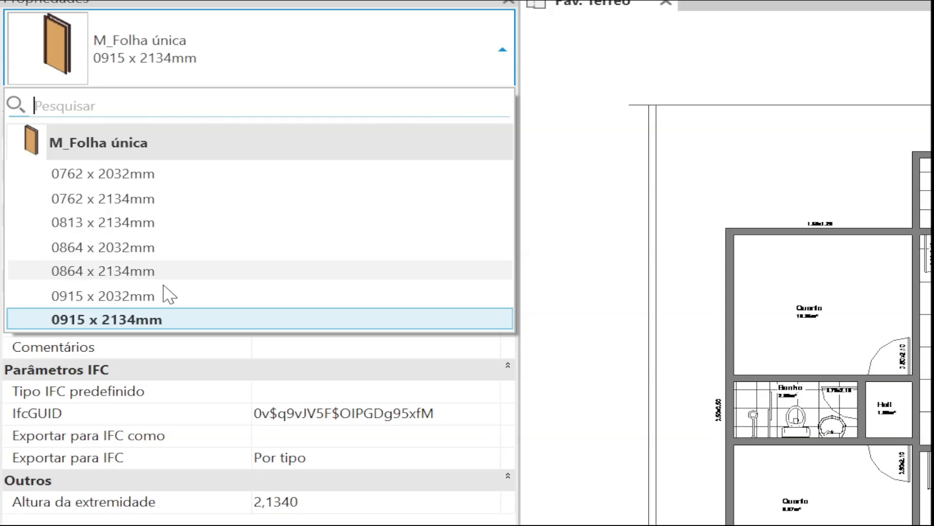
{"action": "type", "text": "["}
{"action": "key", "text": "BackSpace"}
{"action": "left_click", "coordinate": [367, 71]}
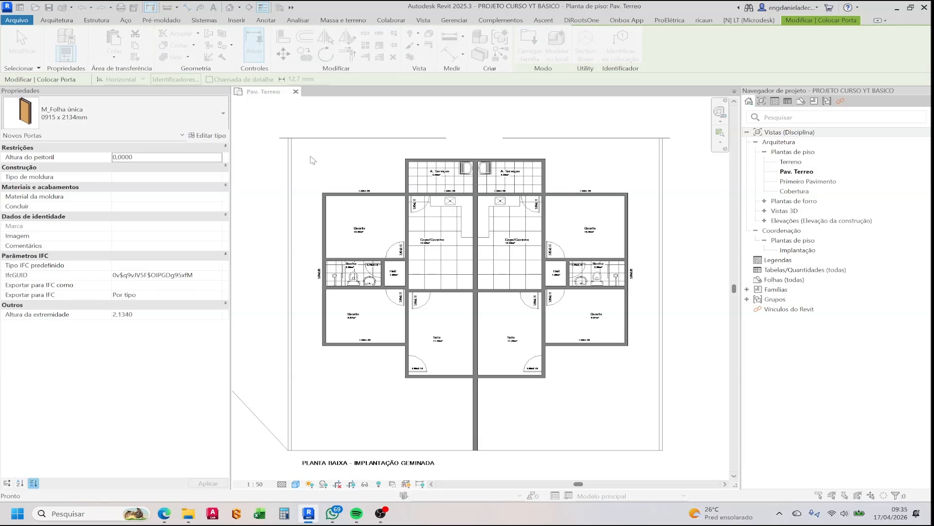
Duplicate the M_Folha única type 0864 x 2134mm as a new door type named PORTA 80cm.
{"action": "left_click_drag", "start_coordinate": [1, 127], "coordinate": [596, 103]}
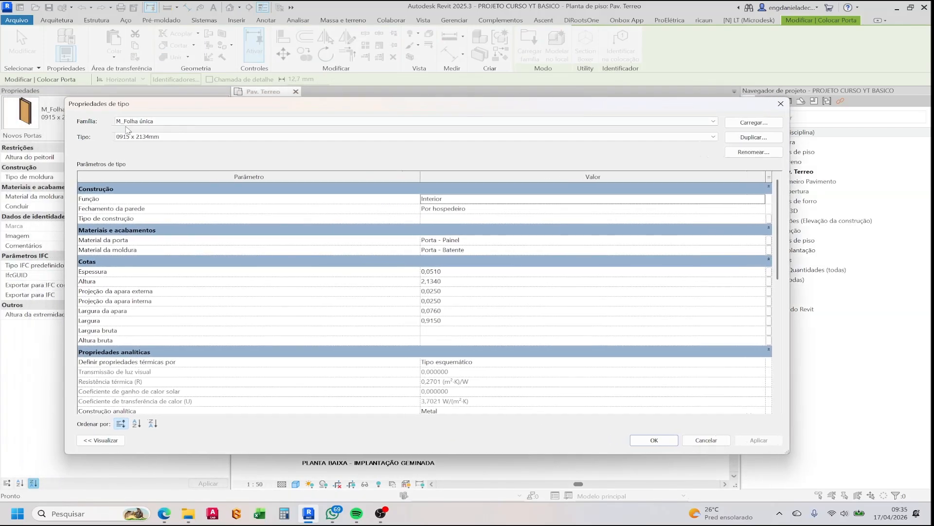
{"action": "left_click", "coordinate": [163, 137]}
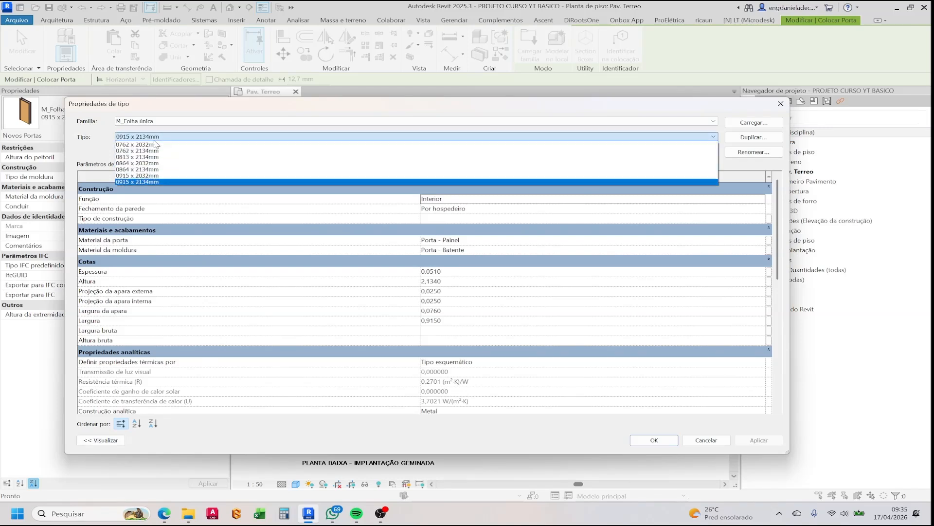
{"action": "left_click", "coordinate": [156, 170]}
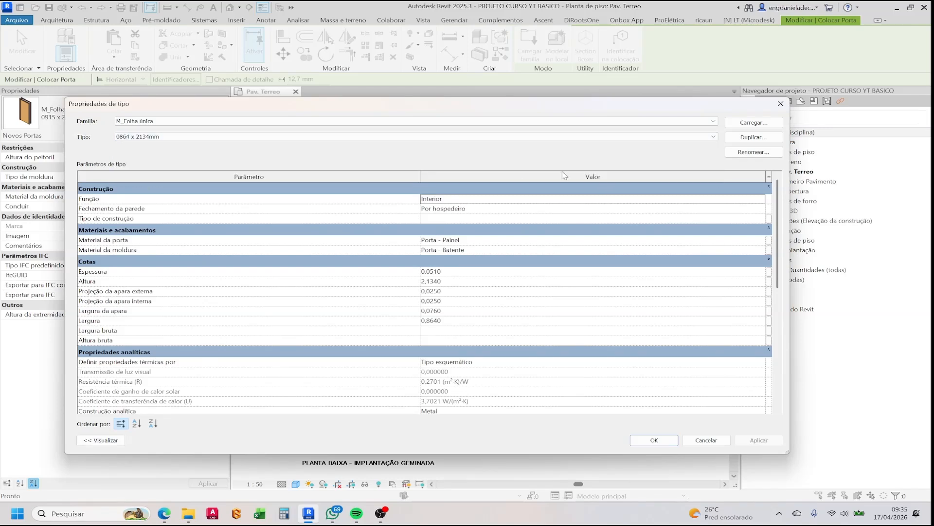
{"action": "left_click", "coordinate": [756, 138]}
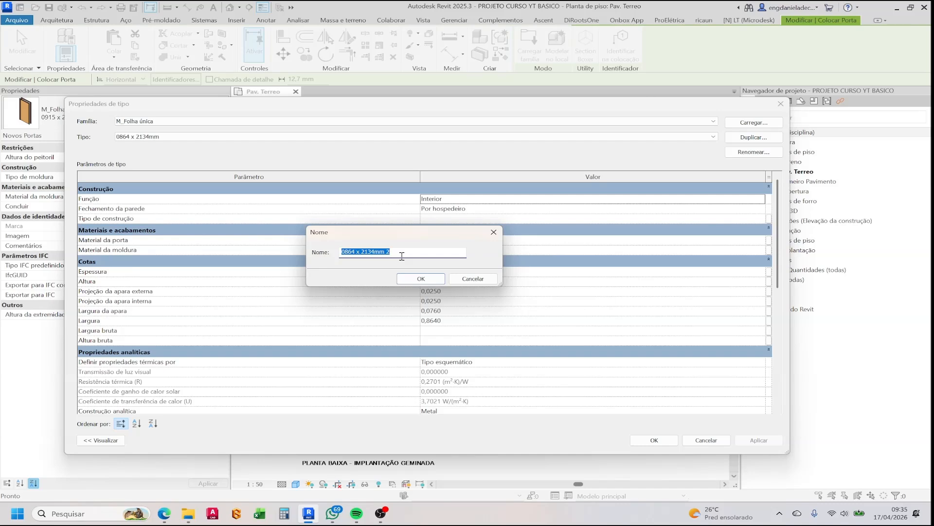
{"action": "key", "text": "Caps_Lock"}
{"action": "type", "text": "PORTA"}
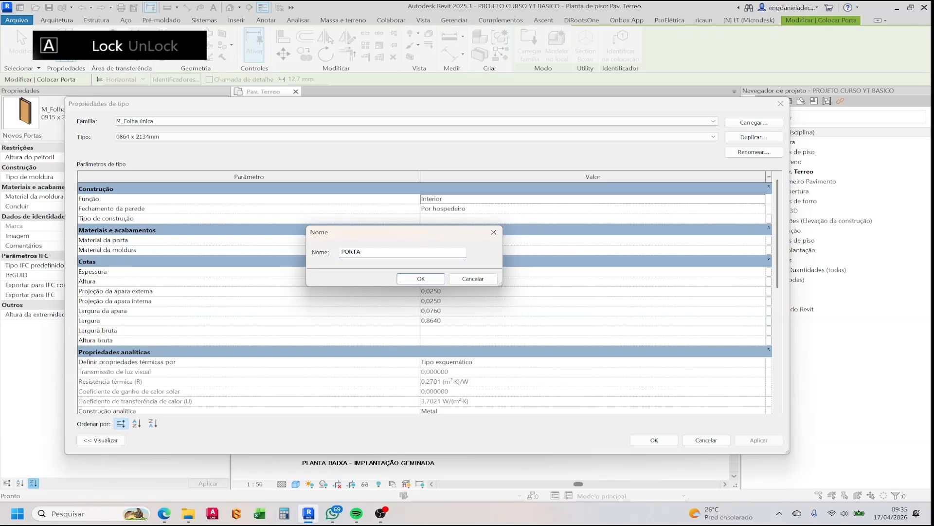
{"action": "type", "text": " 80"}
{"action": "key", "text": "Caps_Lock"}
{"action": "type", "text": "cm"}
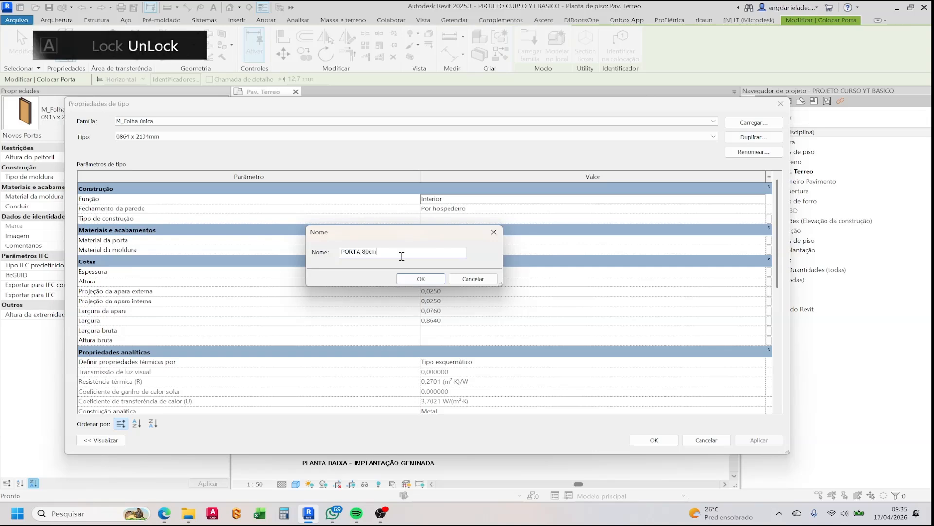
{"action": "left_click", "coordinate": [418, 286]}
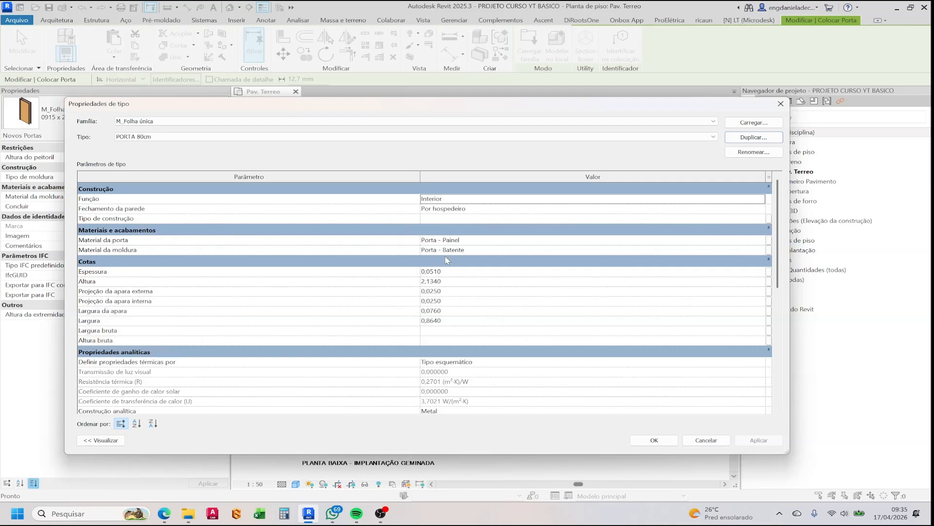
Set the PORTA 80cm type's height to 2.1 and its width to 0.80, and apply the type changes.
{"action": "left_click", "coordinate": [456, 281]}
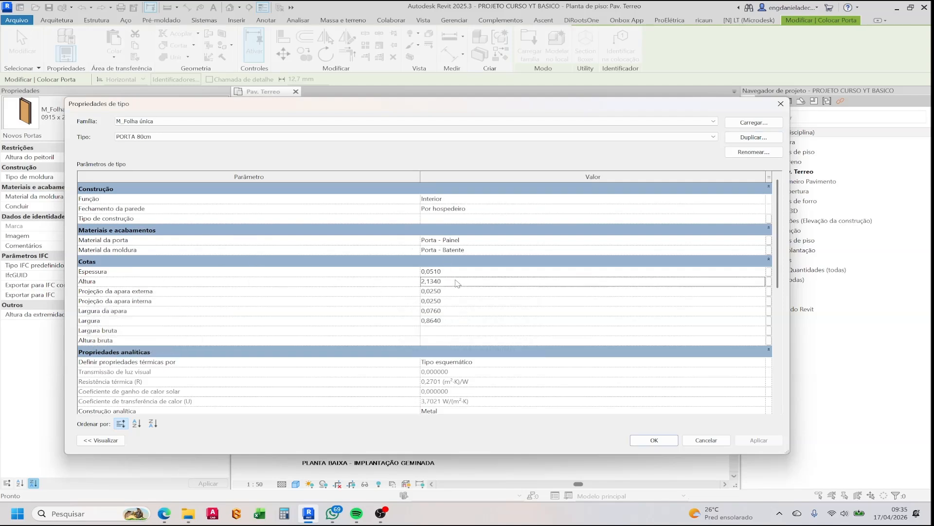
{"action": "type", "text": "2.1"}
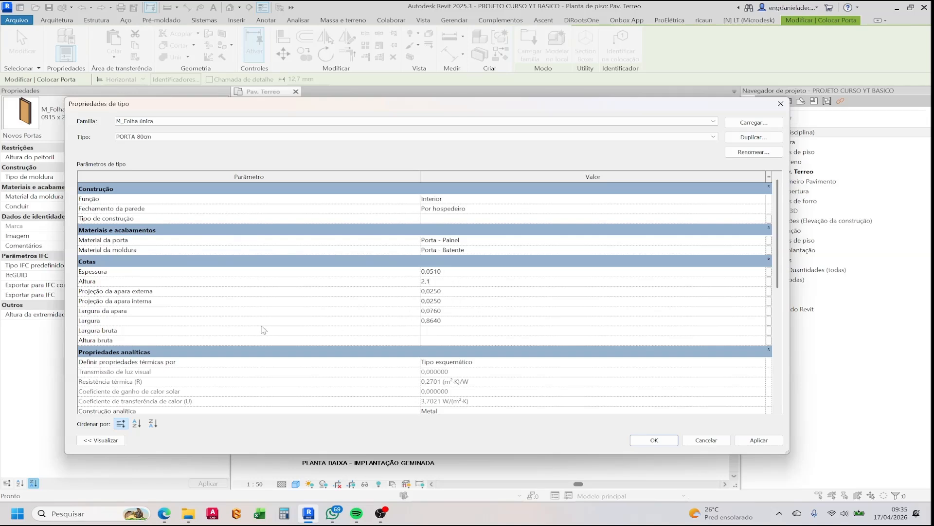
{"action": "left_click", "coordinate": [439, 321]}
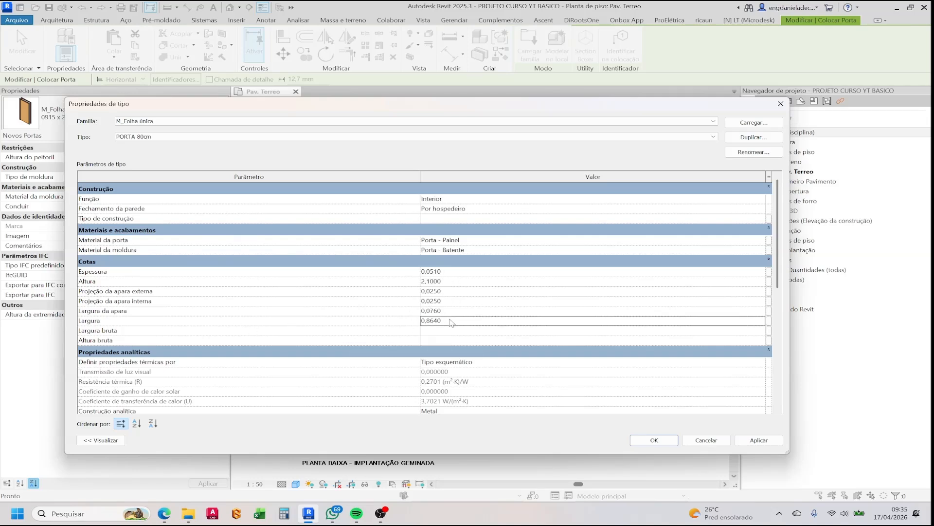
{"action": "type", "text": "0"}
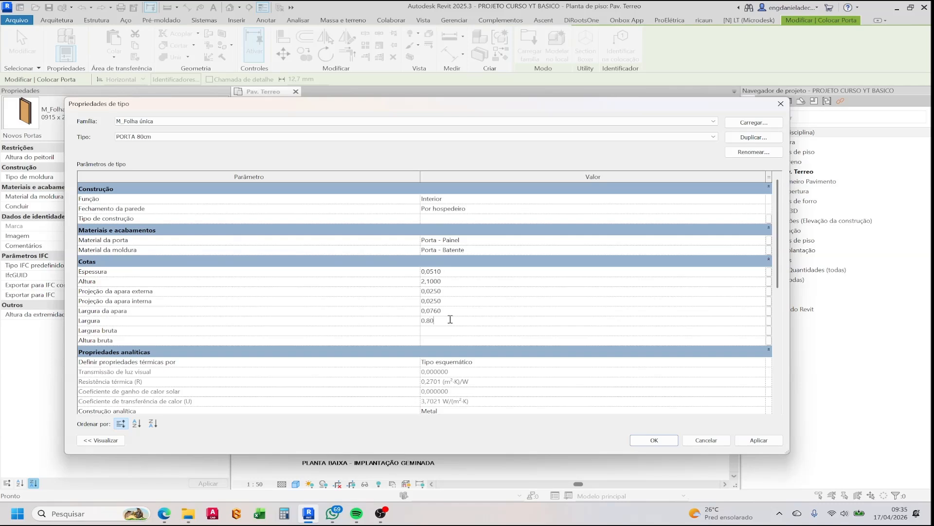
{"action": "left_click", "coordinate": [755, 441]}
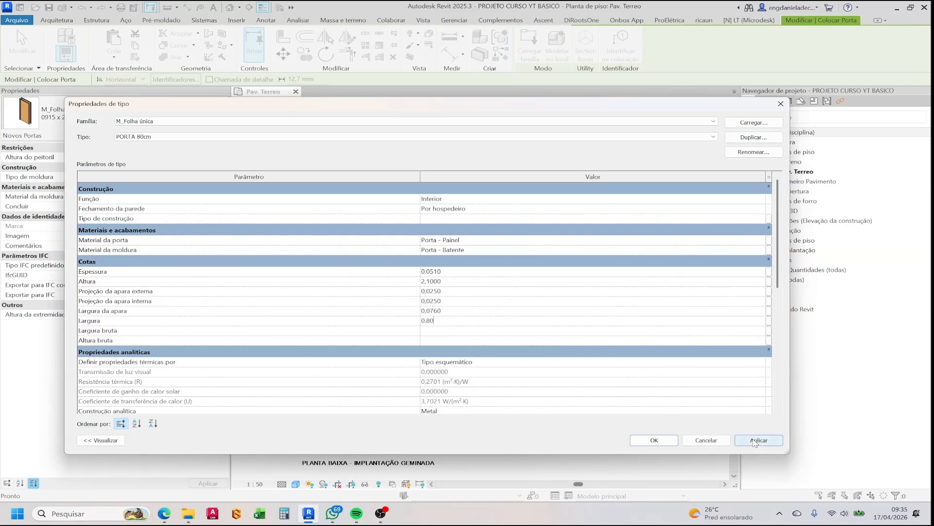
{"action": "left_click", "coordinate": [651, 440]}
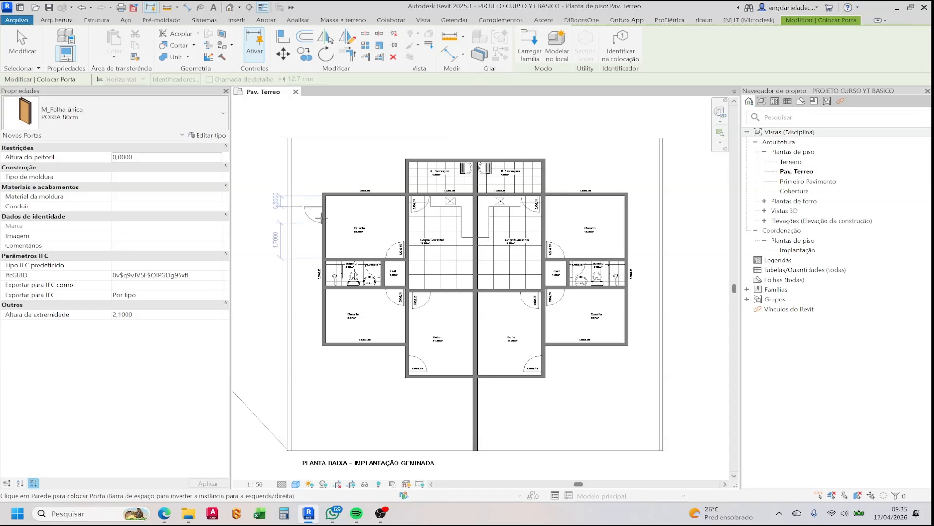
Place a PORTA 80cm door in the outer wall of the western Sala, over the 0.80x2.10 door symbol, opening into the room.
{"action": "scroll", "coordinate": [380, 235], "scroll_direction": "up", "scroll_amount": 3}
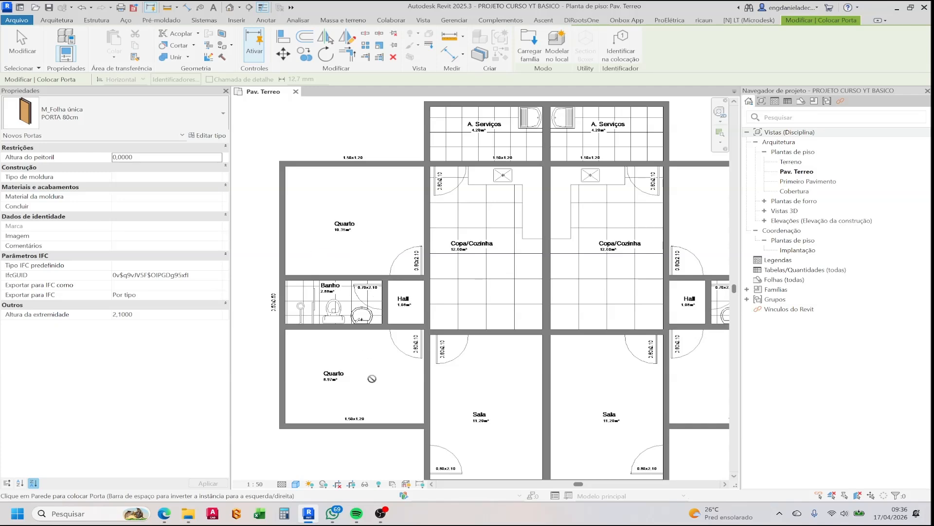
{"action": "scroll", "coordinate": [370, 387], "scroll_direction": "up", "scroll_amount": 4}
{"action": "middle_click_drag", "start_coordinate": [375, 396], "coordinate": [451, 319]}
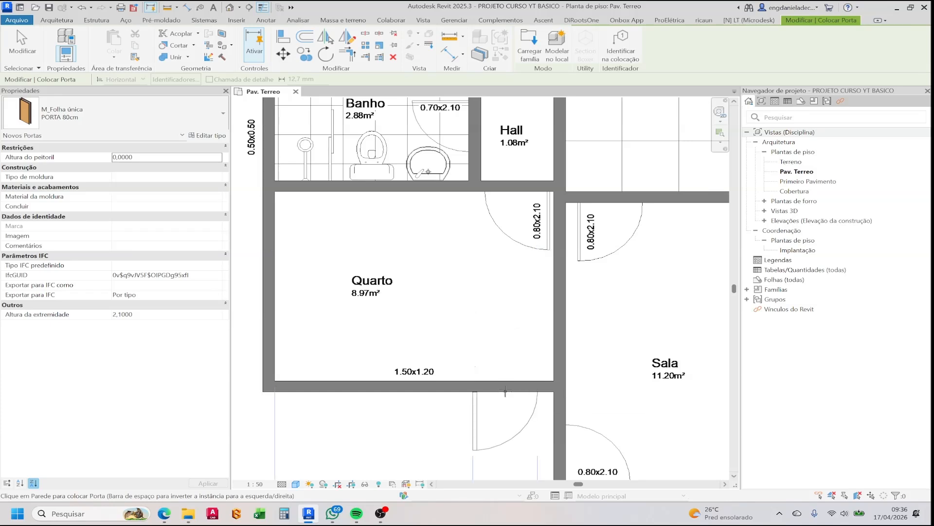
{"action": "scroll", "coordinate": [503, 384], "scroll_direction": "down", "scroll_amount": 2}
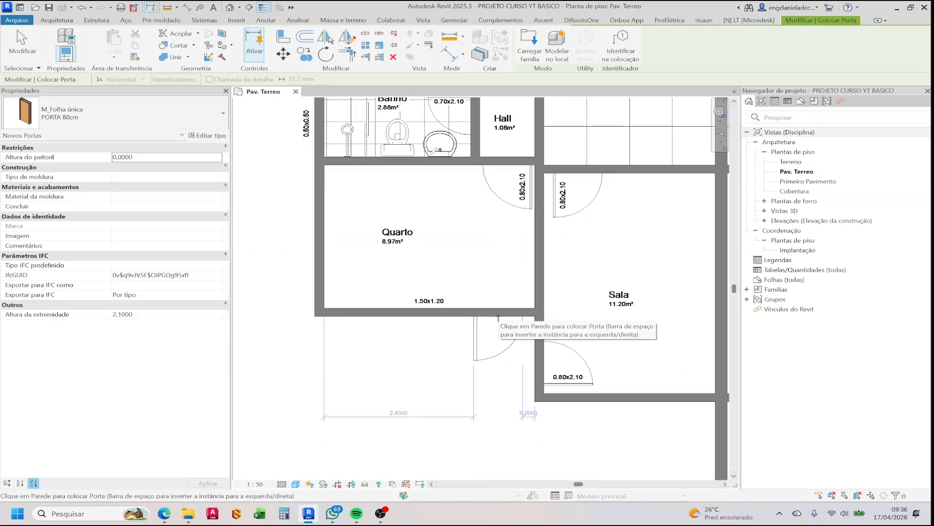
{"action": "key", "text": "space"}
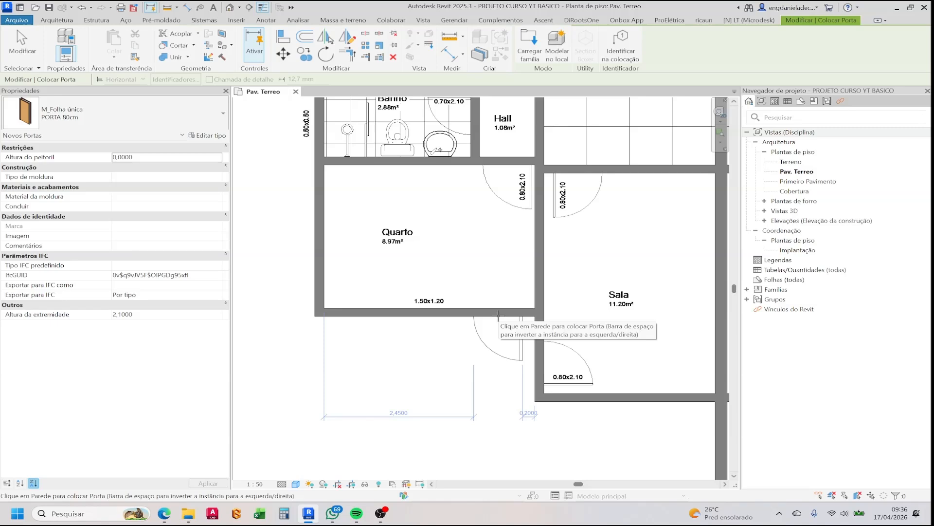
{"action": "key", "text": "space"}
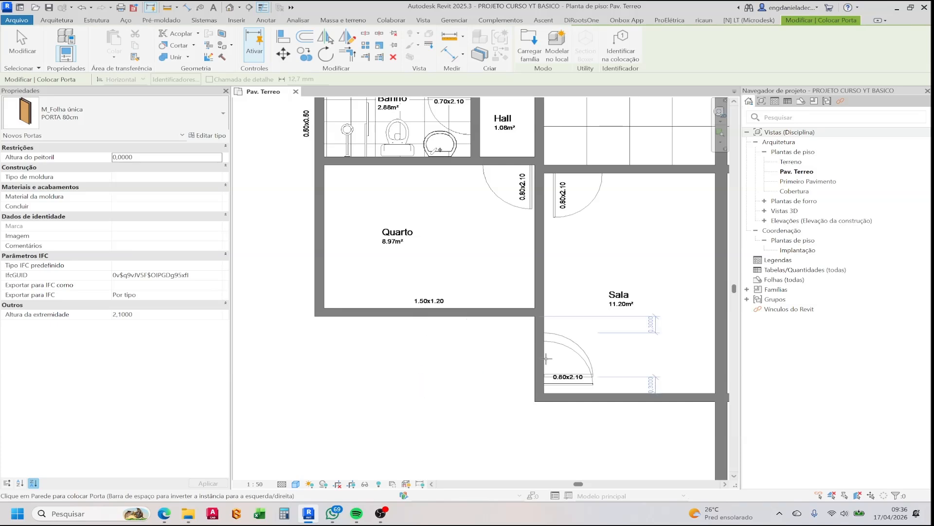
{"action": "scroll", "coordinate": [551, 374], "scroll_direction": "up", "scroll_amount": 3}
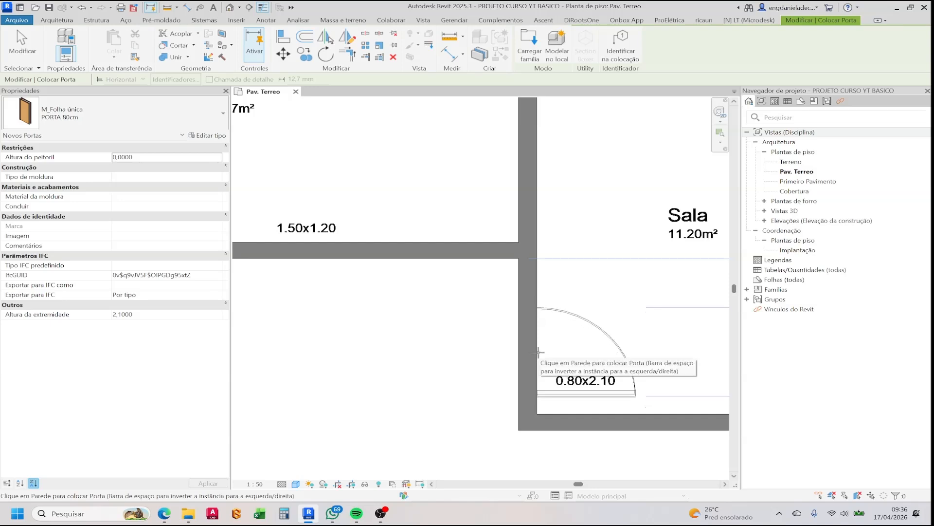
{"action": "left_click", "coordinate": [539, 352]}
{"action": "scroll", "coordinate": [504, 313], "scroll_direction": "down", "scroll_amount": 2}
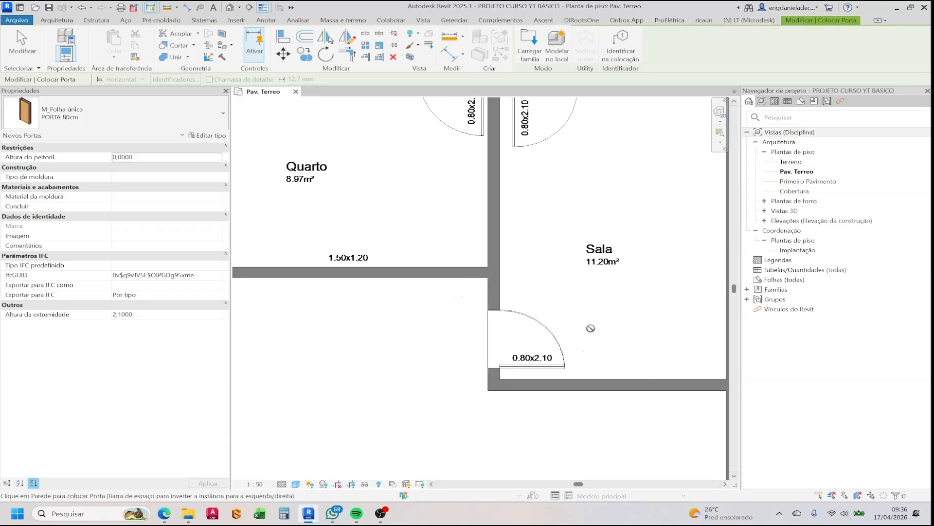
{"action": "key", "text": "Escape"}
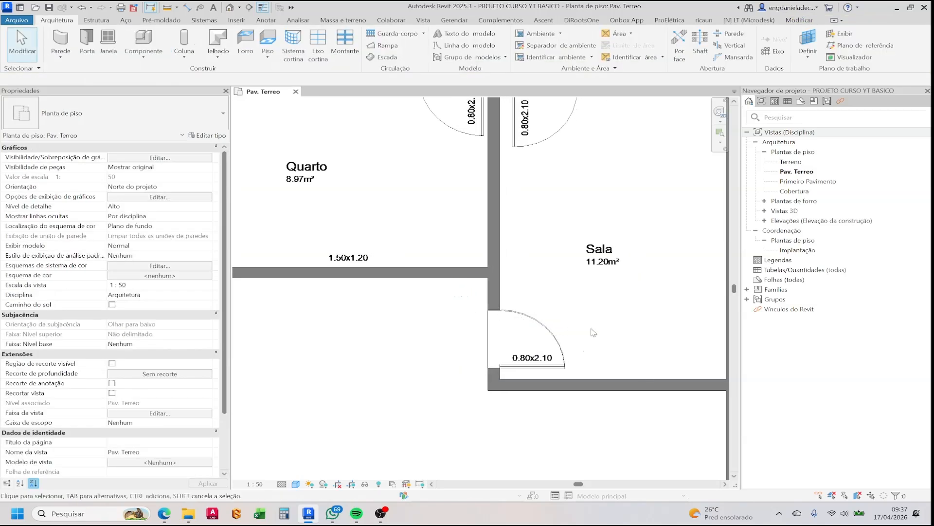
Set the distance between the western Sala's entrance door opening and the inner face of the southern wall to 0.15.
{"action": "left_click", "coordinate": [546, 364]}
{"action": "scroll", "coordinate": [493, 354], "scroll_direction": "up", "scroll_amount": 4}
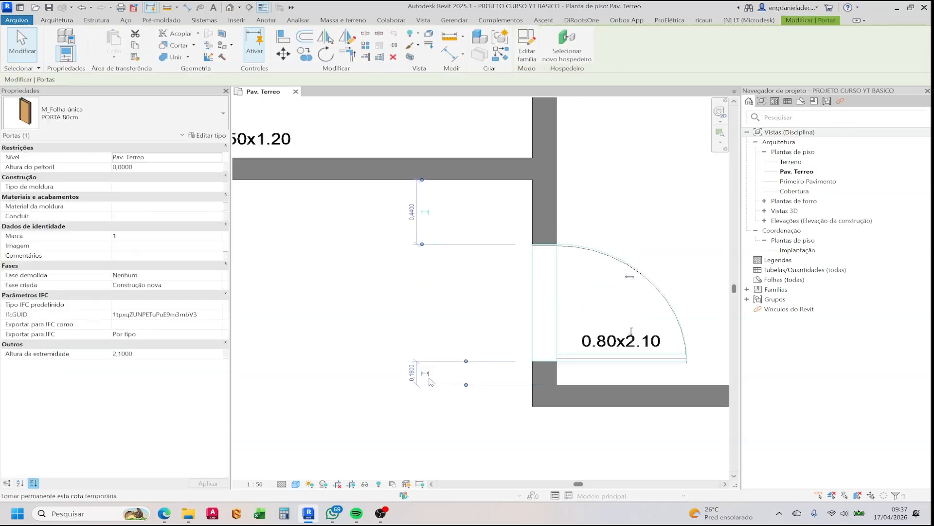
{"action": "scroll", "coordinate": [493, 354], "scroll_direction": "up", "scroll_amount": 2}
{"action": "left_click", "coordinate": [347, 378]}
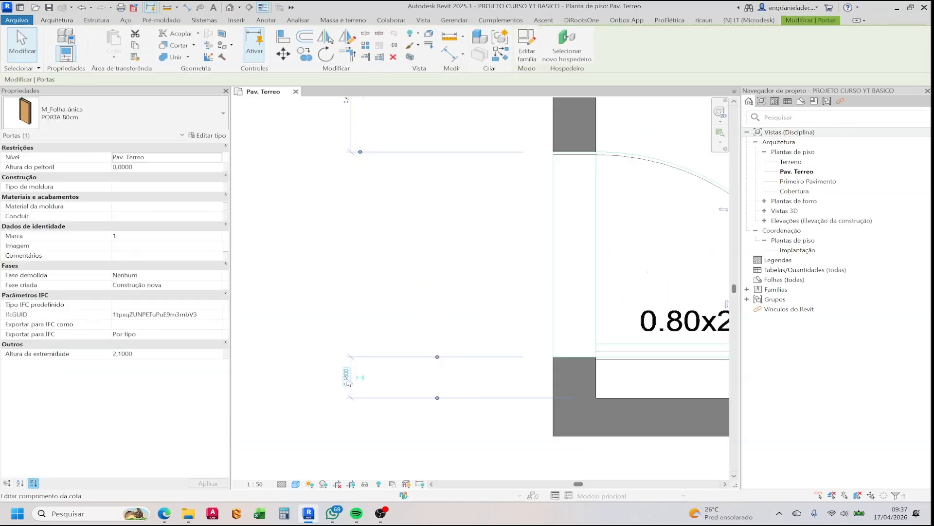
{"action": "key", "text": "Return"}
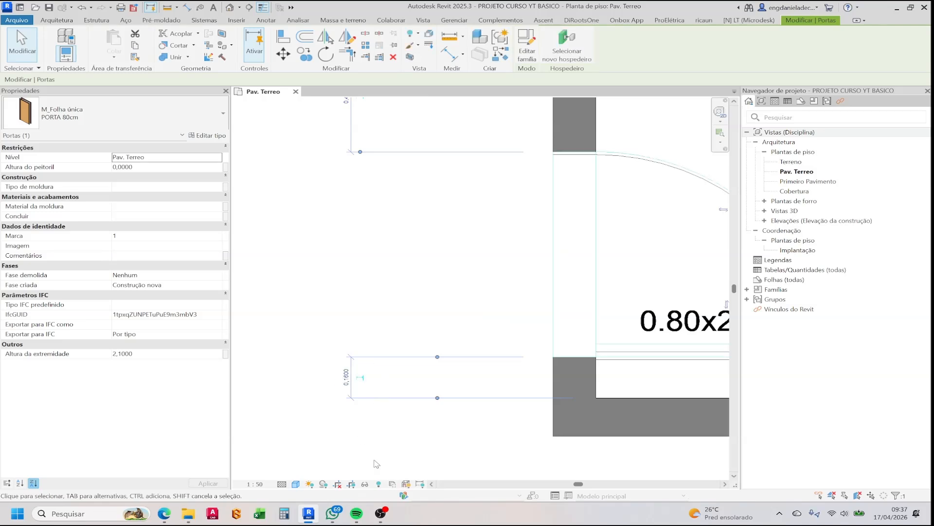
{"action": "scroll", "coordinate": [370, 444], "scroll_direction": "down", "scroll_amount": 1}
{"action": "scroll", "coordinate": [338, 387], "scroll_direction": "up", "scroll_amount": 2}
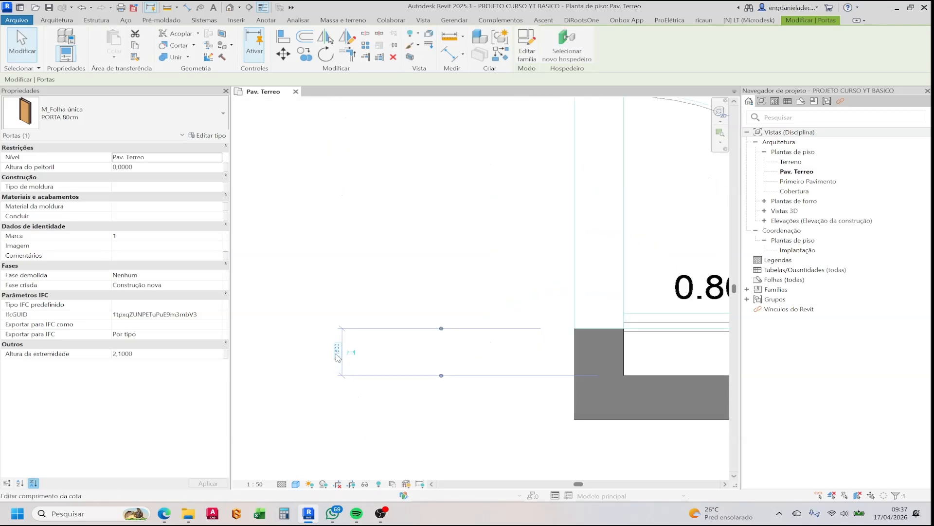
{"action": "left_click", "coordinate": [335, 351]}
{"action": "type", "text": "0.15"}
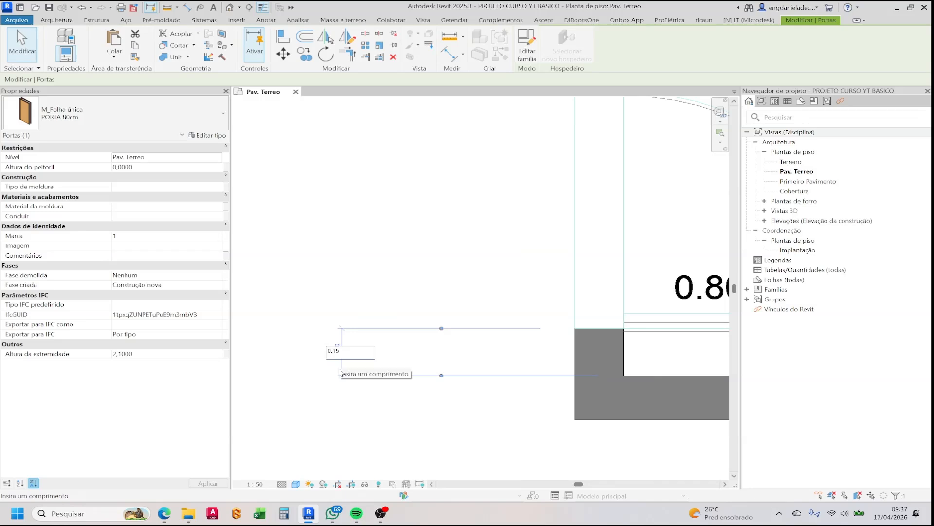
{"action": "key", "text": "Return"}
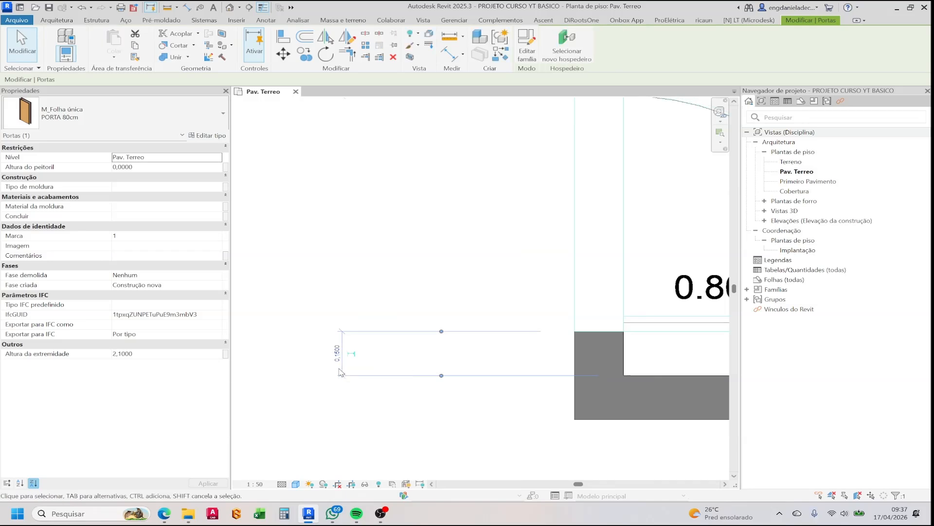
Change the entrance door's distance from the southern wall to 0.5.
{"action": "scroll", "coordinate": [433, 347], "scroll_direction": "down", "scroll_amount": 2}
{"action": "scroll", "coordinate": [398, 336], "scroll_direction": "up", "scroll_amount": 2}
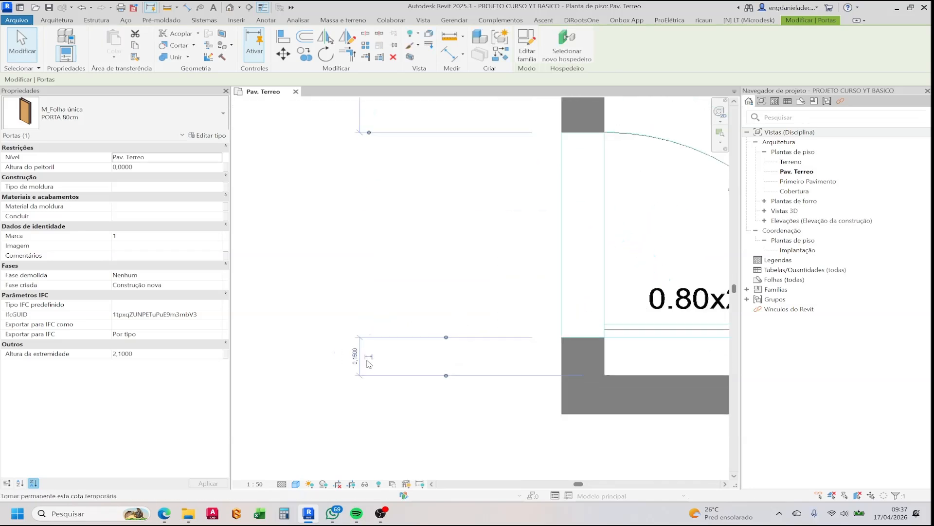
{"action": "left_click", "coordinate": [355, 355]}
{"action": "type", "text": "0.5"}
{"action": "key", "text": "Return"}
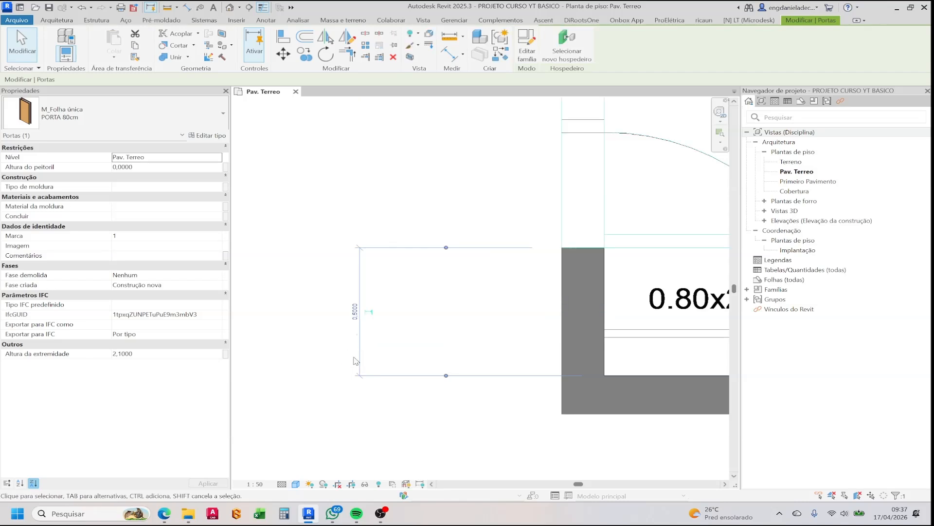
{"action": "scroll", "coordinate": [461, 342], "scroll_direction": "down", "scroll_amount": 2}
{"action": "scroll", "coordinate": [458, 396], "scroll_direction": "up", "scroll_amount": 1}
{"action": "scroll", "coordinate": [378, 423], "scroll_direction": "up", "scroll_amount": 2}
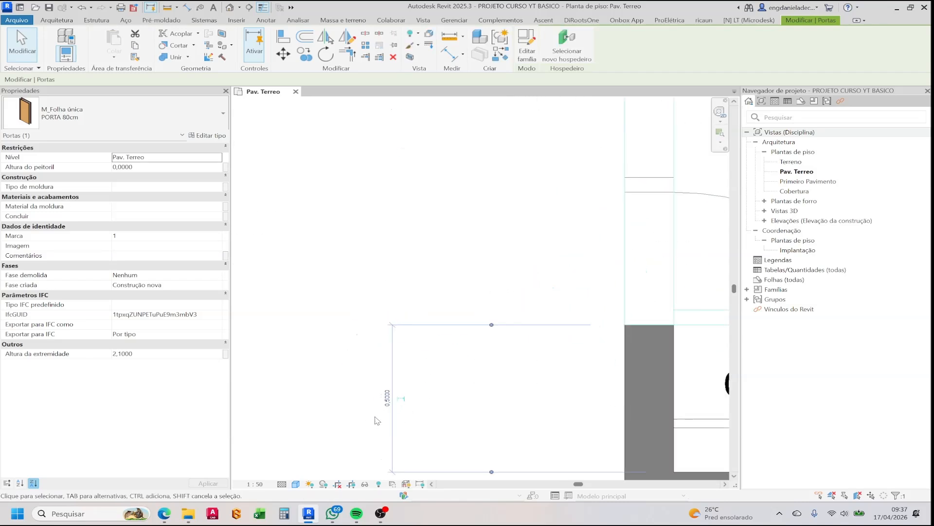
Return the entrance door to 0.15 from the southern wall, aligned with the base drawing symbol, and deselect it.
{"action": "scroll", "coordinate": [384, 418], "scroll_direction": "down", "scroll_amount": 1}
{"action": "scroll", "coordinate": [511, 383], "scroll_direction": "down", "scroll_amount": 1}
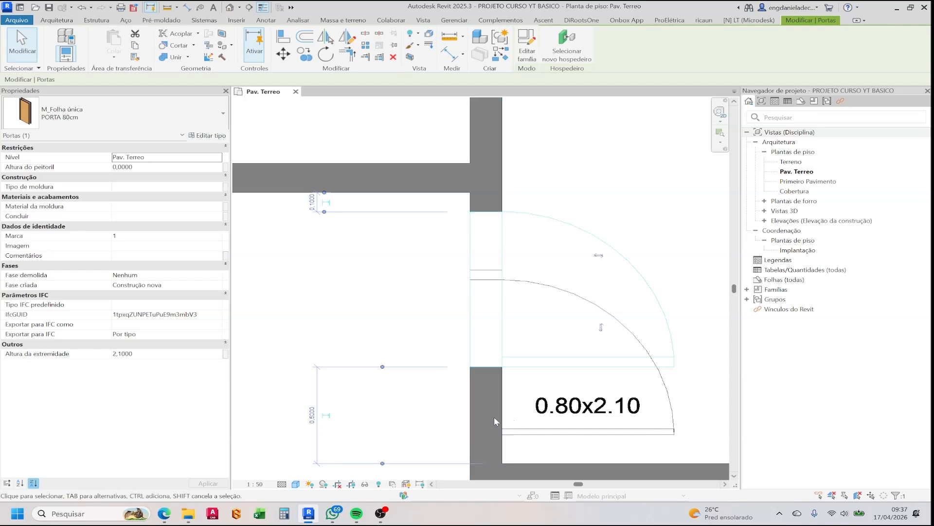
{"action": "scroll", "coordinate": [494, 417], "scroll_direction": "down", "scroll_amount": 2}
{"action": "left_click", "coordinate": [339, 384]}
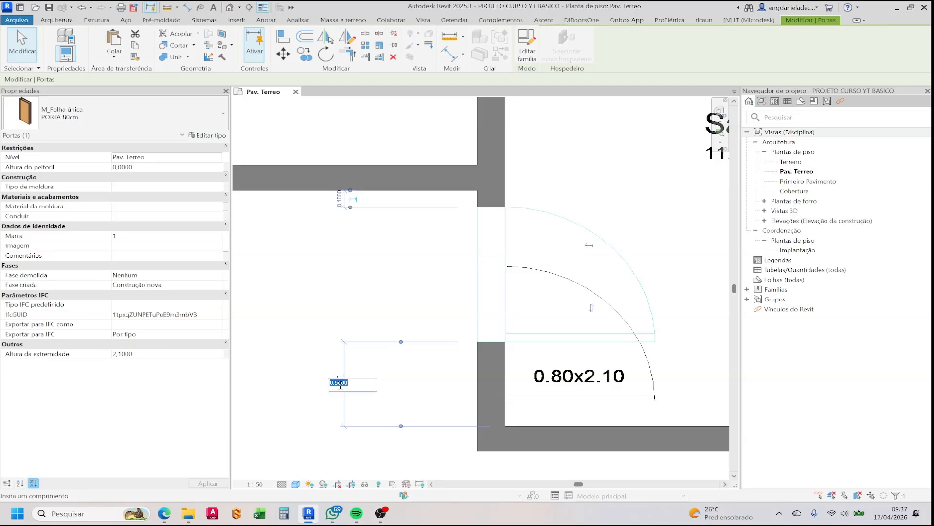
{"action": "type", "text": "0.15"}
{"action": "key", "text": "Return"}
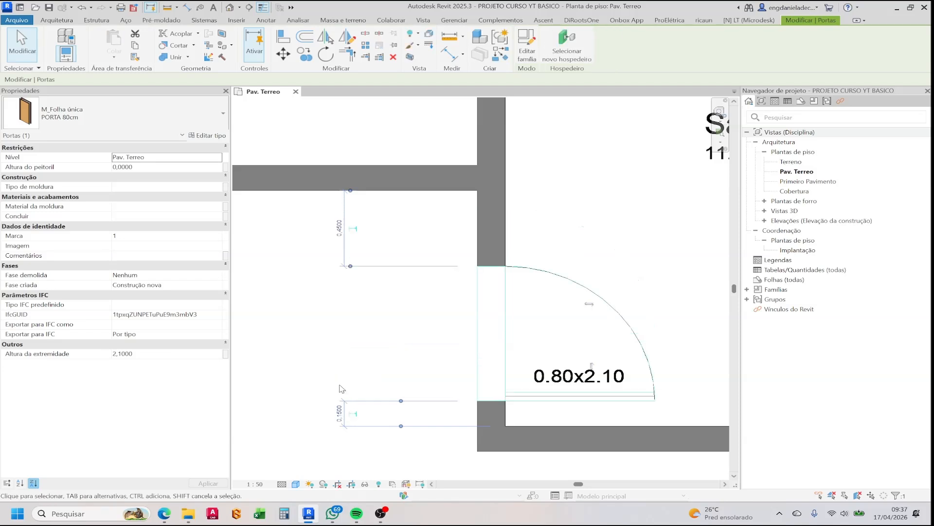
{"action": "left_click", "coordinate": [340, 388]}
{"action": "scroll", "coordinate": [353, 341], "scroll_direction": "down", "scroll_amount": 1}
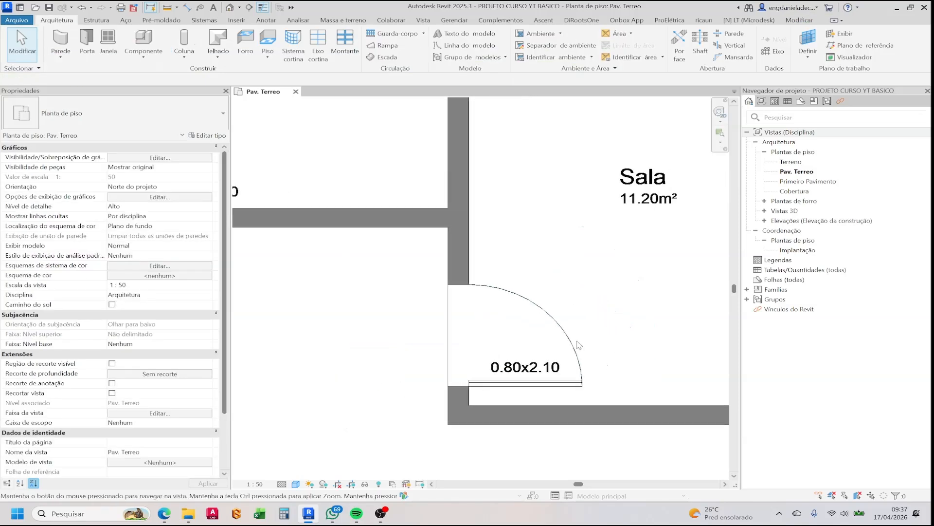
Try flipping the entrance door's hand and facing, and restore its original opening direction into the Sala.
{"action": "left_click", "coordinate": [560, 327]}
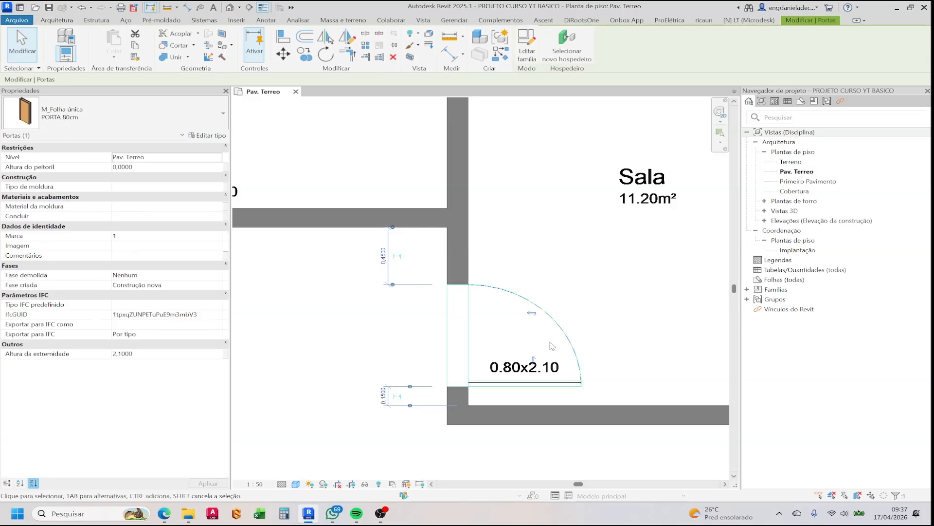
{"action": "scroll", "coordinate": [543, 351], "scroll_direction": "up", "scroll_amount": 3}
{"action": "scroll", "coordinate": [524, 376], "scroll_direction": "down", "scroll_amount": 1}
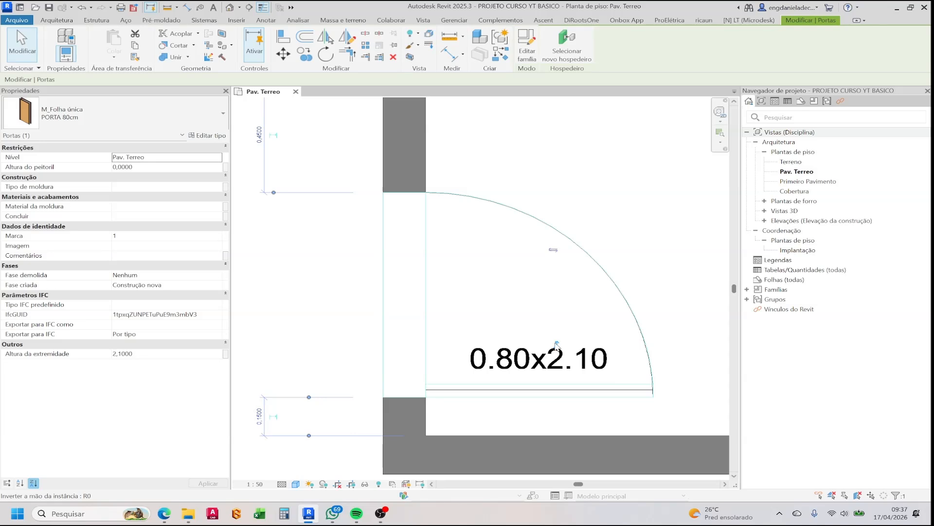
{"action": "left_click", "coordinate": [563, 342]}
{"action": "left_click", "coordinate": [556, 245]}
{"action": "scroll", "coordinate": [553, 256], "scroll_direction": "down", "scroll_amount": 2}
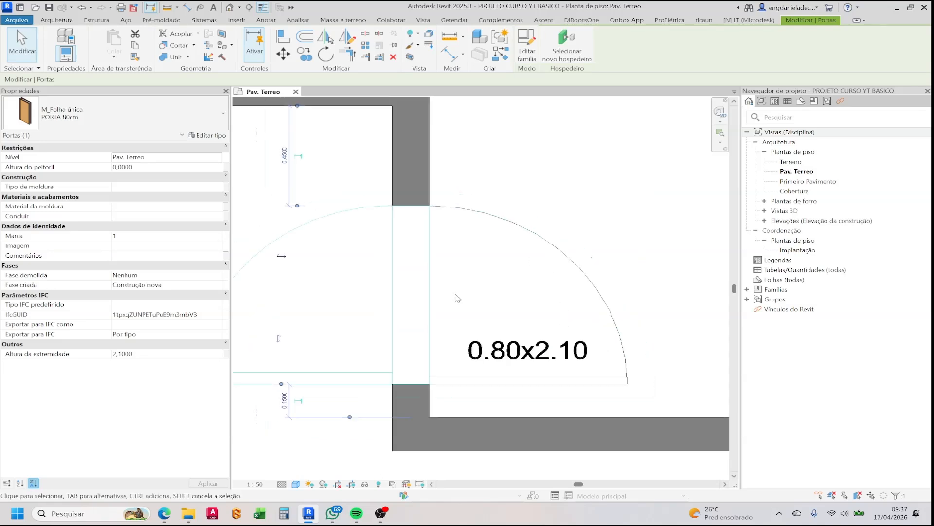
{"action": "scroll", "coordinate": [601, 258], "scroll_direction": "down", "scroll_amount": 1}
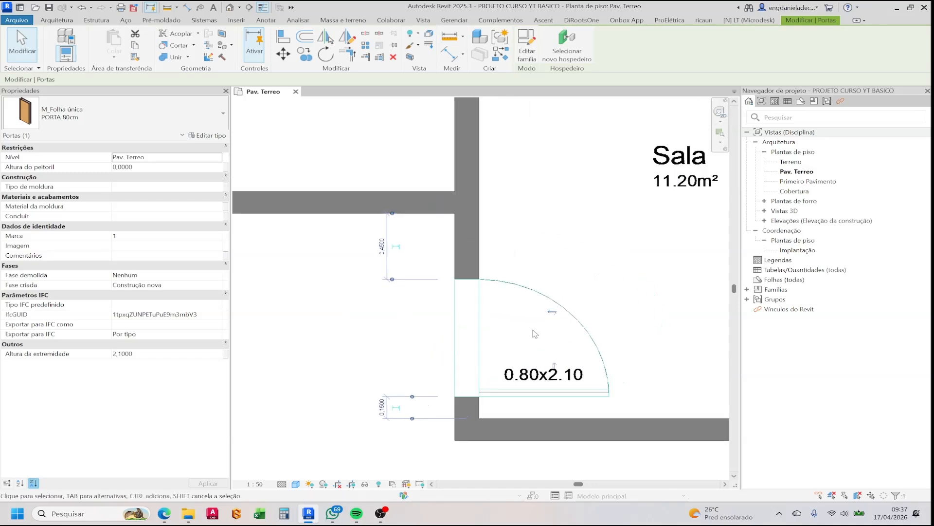
{"action": "left_click", "coordinate": [533, 335]}
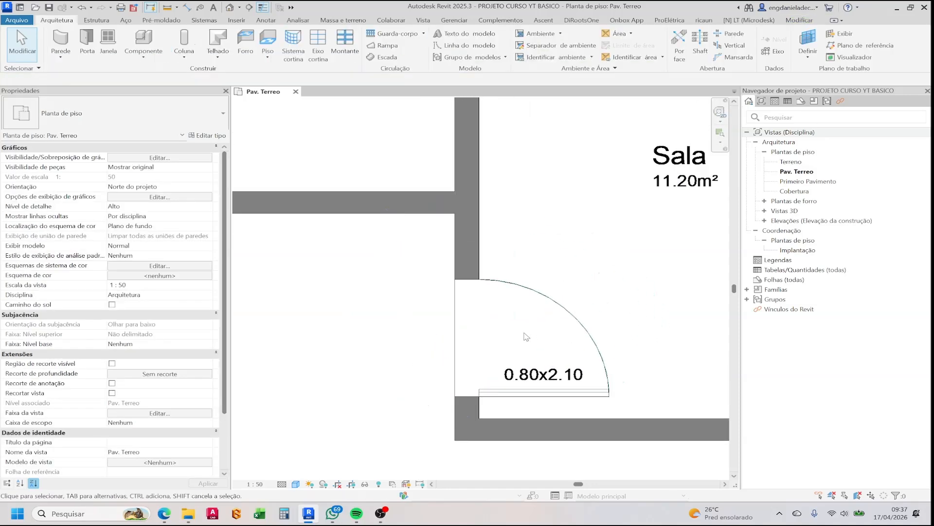
Examine the placed entrance door in the 3D view and return to the Pav. Terreo floor plan.
{"action": "left_click", "coordinate": [230, 8]}
{"action": "middle_click_drag", "start_coordinate": [584, 265], "coordinate": [622, 267], "text": "shift"}
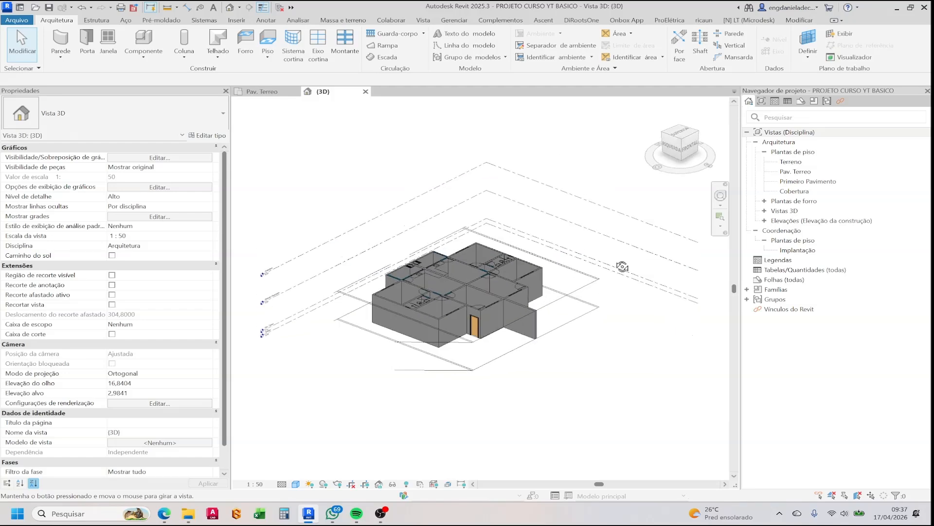
{"action": "scroll", "coordinate": [479, 327], "scroll_direction": "up", "scroll_amount": 10}
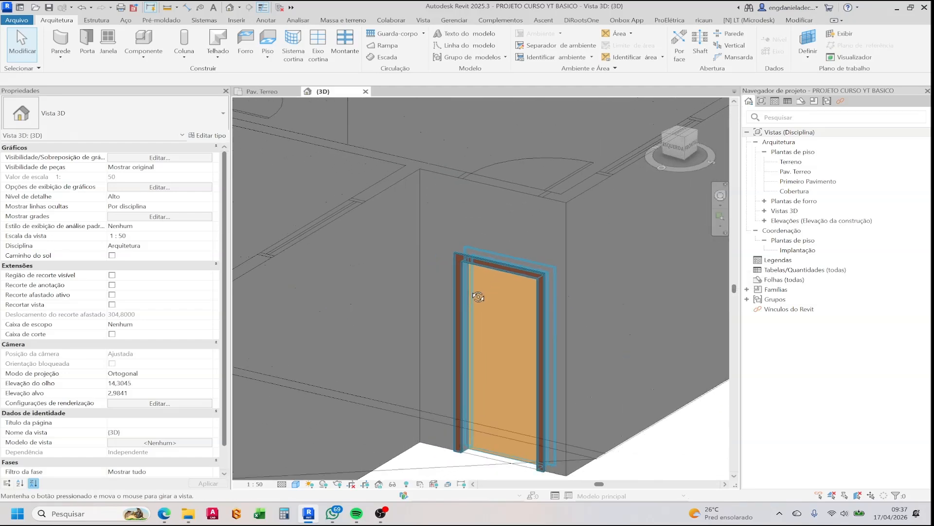
{"action": "scroll", "coordinate": [478, 297], "scroll_direction": "down", "scroll_amount": 5}
{"action": "left_click", "coordinate": [265, 92]}
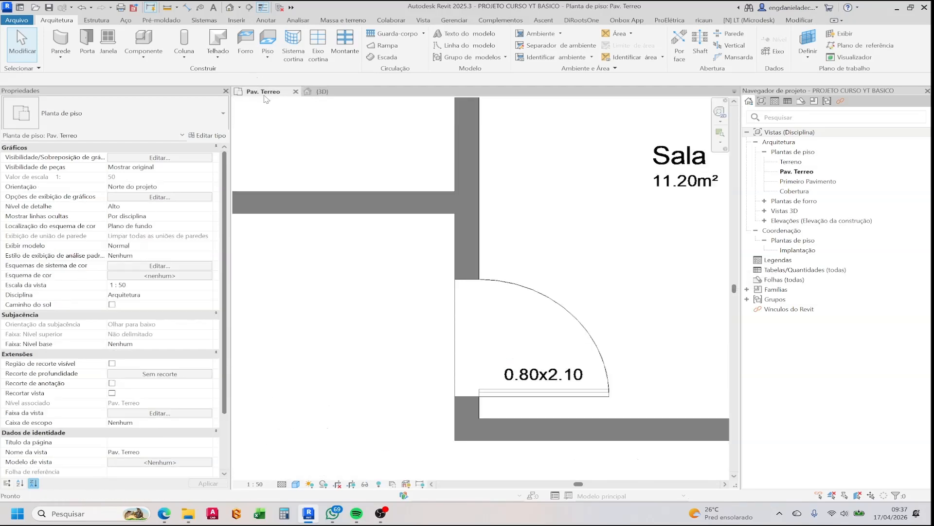
Examine the remaining 0.80x2.10 door symbols of the western unit on the Pav. Terreo plan.
{"action": "scroll", "coordinate": [535, 298], "scroll_direction": "down", "scroll_amount": 5}
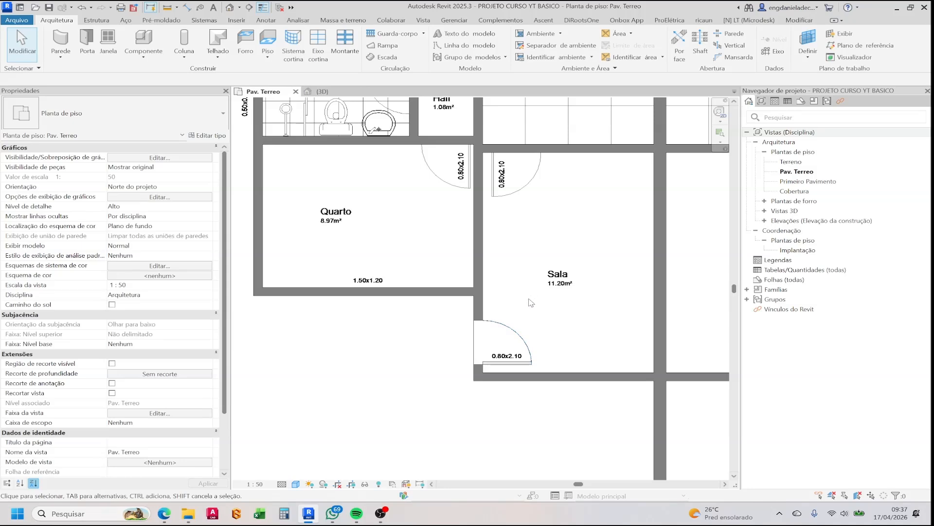
{"action": "scroll", "coordinate": [531, 302], "scroll_direction": "down", "scroll_amount": 2}
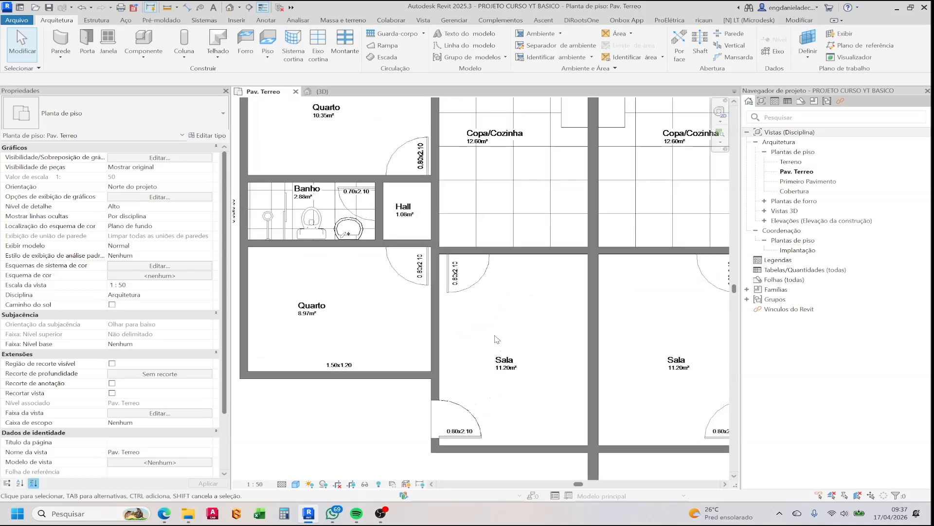
{"action": "middle_click_drag", "start_coordinate": [497, 328], "coordinate": [456, 390]}
{"action": "scroll", "coordinate": [432, 326], "scroll_direction": "up", "scroll_amount": 1}
{"action": "middle_click_drag", "start_coordinate": [432, 326], "coordinate": [431, 401]}
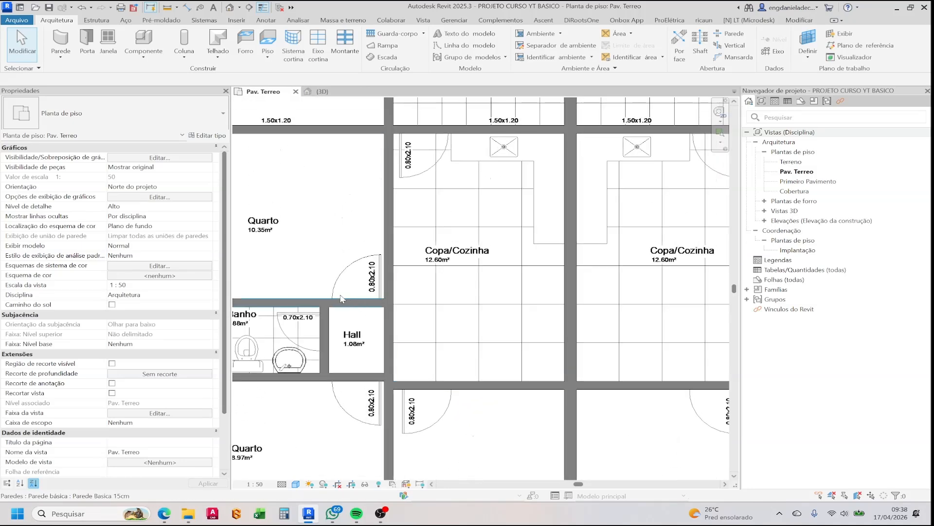
{"action": "scroll", "coordinate": [341, 299], "scroll_direction": "down", "scroll_amount": 2}
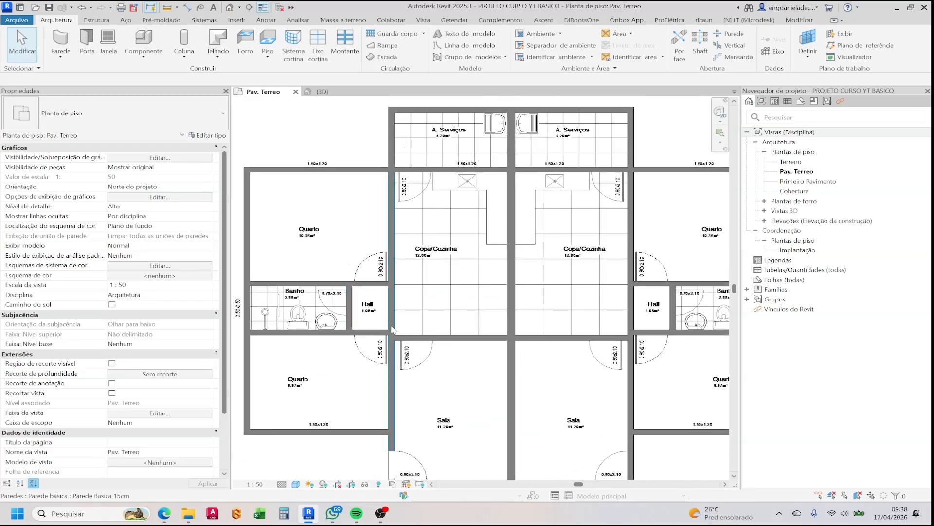
{"action": "middle_click_drag", "start_coordinate": [393, 330], "coordinate": [444, 271]}
Place a PORTA 80cm door in the wall between the western Copa/Cozinha and Sala, over its symbol, opening into the Sala.
{"action": "scroll", "coordinate": [444, 271], "scroll_direction": "up", "scroll_amount": 4}
{"action": "left_click", "coordinate": [425, 418]}
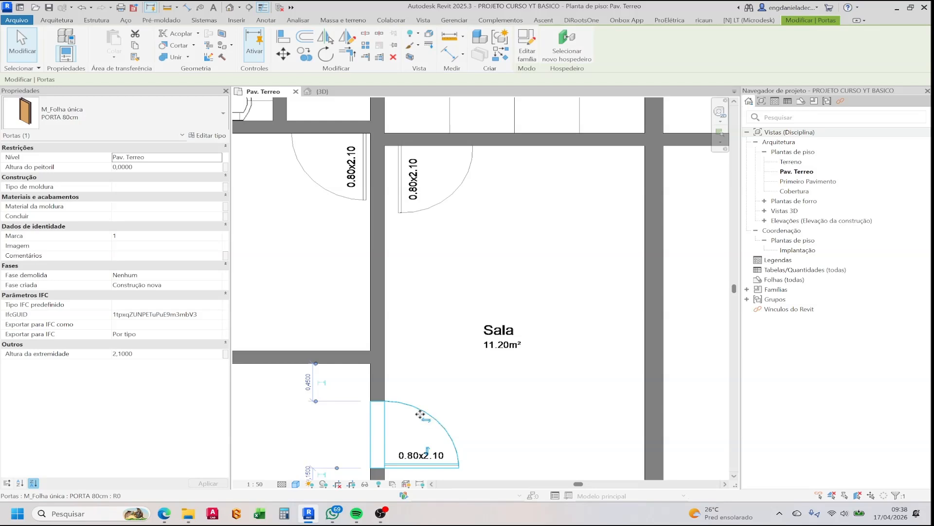
{"action": "key", "text": "d"}
{"action": "key", "text": "r"}
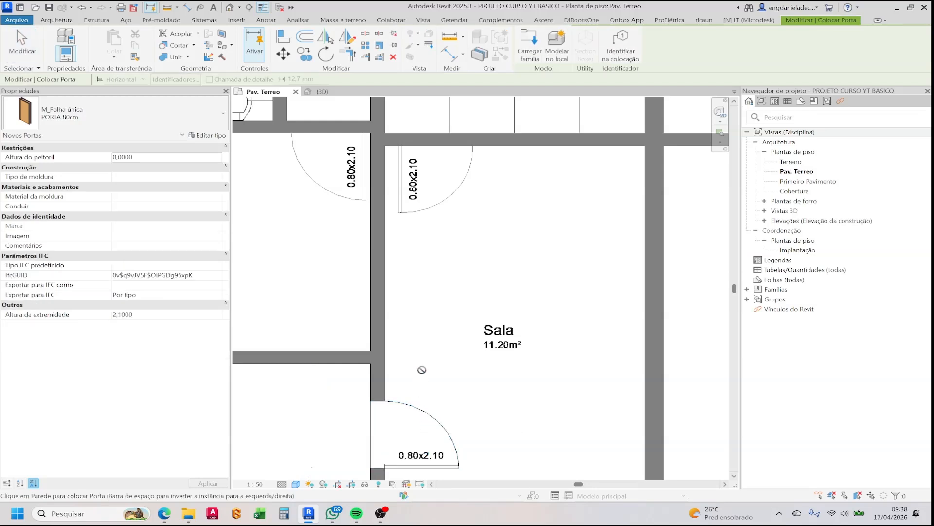
{"action": "middle_click_drag", "start_coordinate": [424, 241], "coordinate": [405, 371]}
{"action": "scroll", "coordinate": [384, 276], "scroll_direction": "up", "scroll_amount": 2}
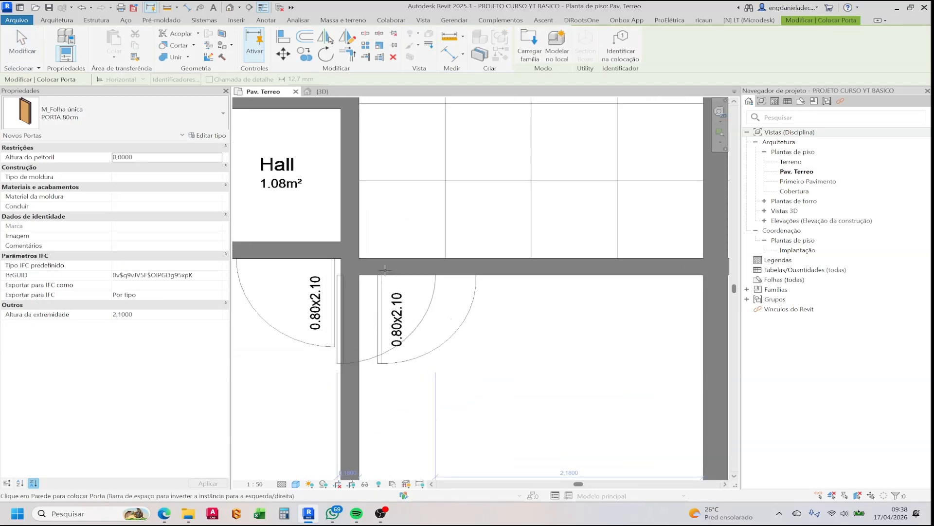
{"action": "left_click", "coordinate": [427, 270]}
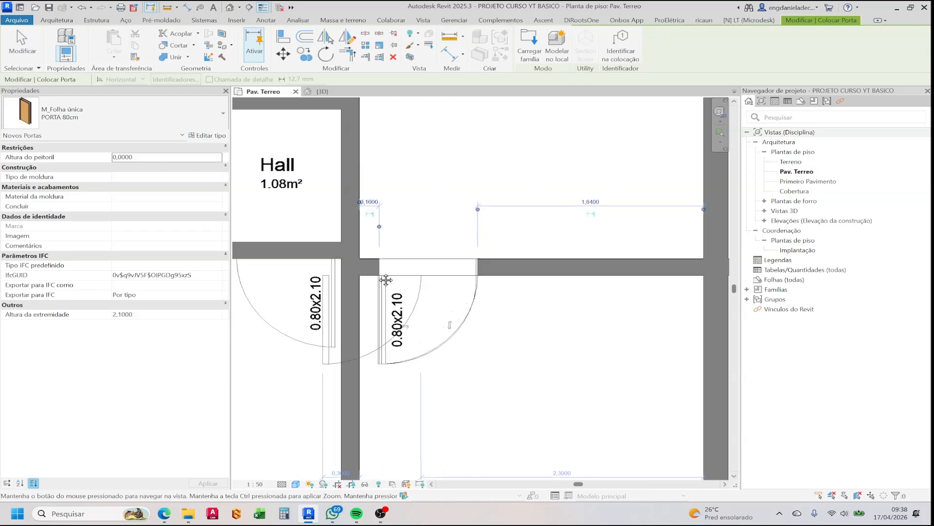
Place PORTA 80cm doors in the Hall's southern and northern walls, over the 0.80x2.10 symbols, each opening into its Quarto.
{"action": "middle_click_drag", "start_coordinate": [386, 277], "coordinate": [594, 380]}
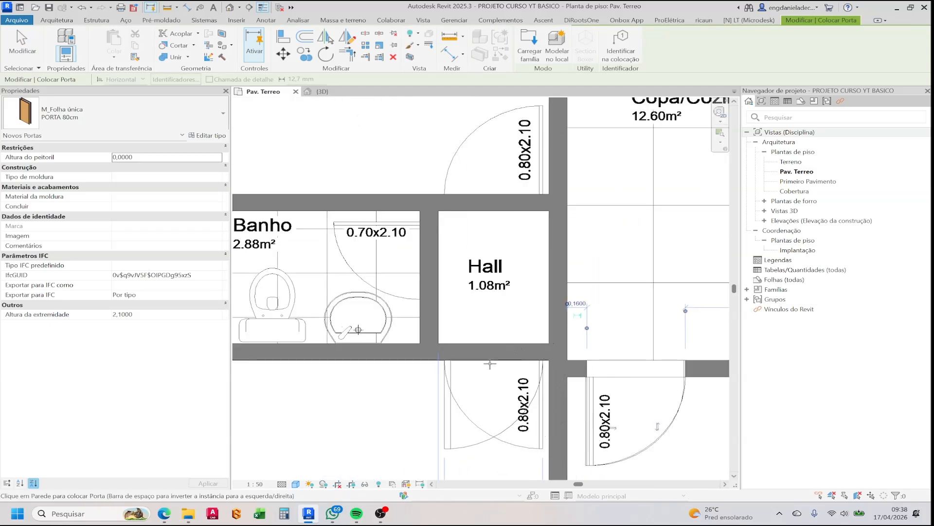
{"action": "key", "text": "space"}
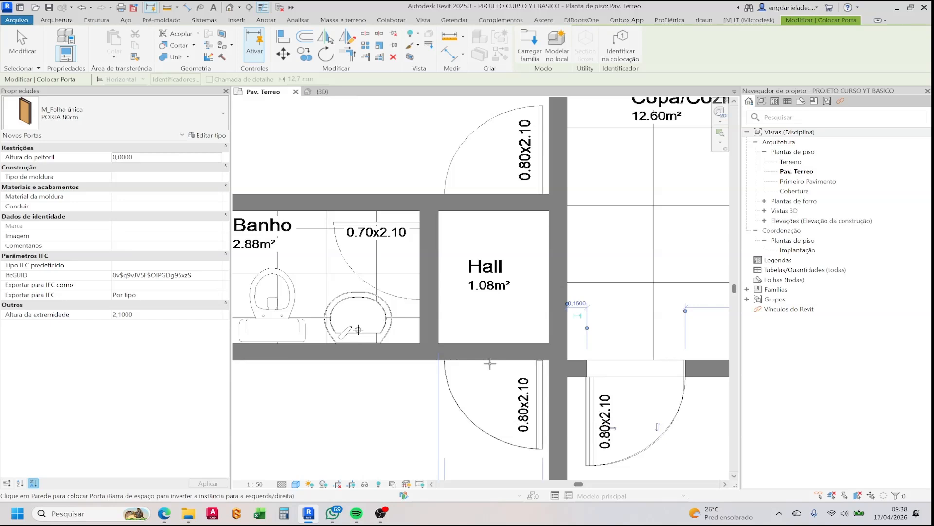
{"action": "left_click", "coordinate": [491, 363]}
{"action": "middle_click_drag", "start_coordinate": [504, 346], "coordinate": [454, 480]}
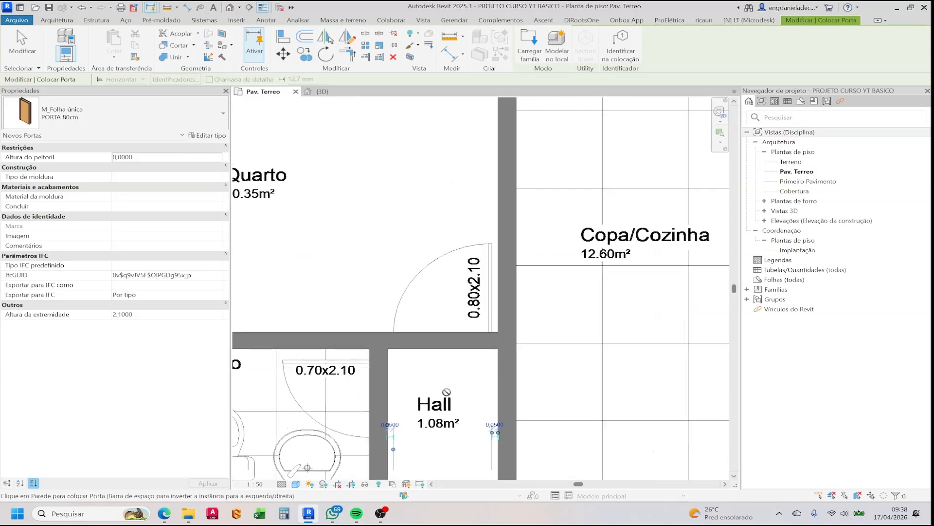
{"action": "left_click", "coordinate": [445, 331]}
Place a PORTA 80cm door in the wall between the western Copa/Cozinha and A. Serviços, over its symbol, opening into the kitchen.
{"action": "scroll", "coordinate": [557, 294], "scroll_direction": "down", "scroll_amount": 1}
{"action": "middle_click_drag", "start_coordinate": [557, 294], "coordinate": [354, 477]}
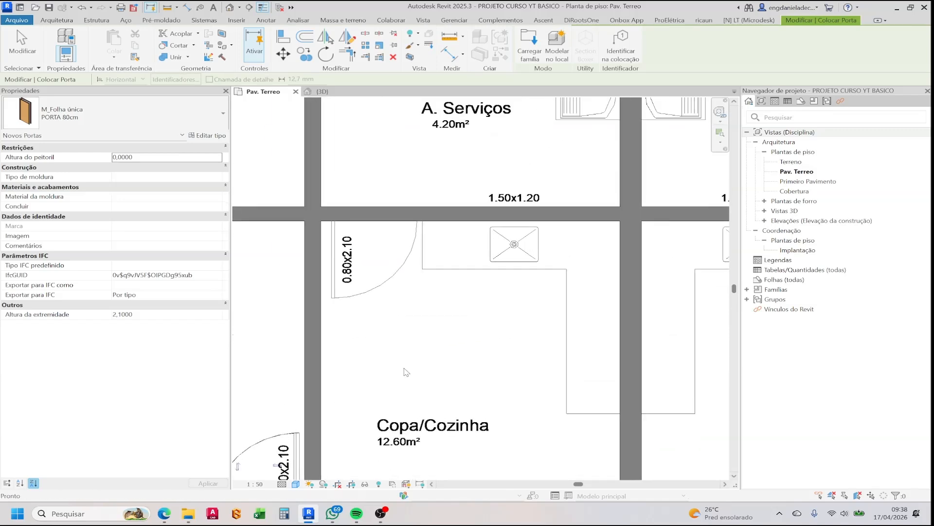
{"action": "scroll", "coordinate": [375, 213], "scroll_direction": "up", "scroll_amount": 1}
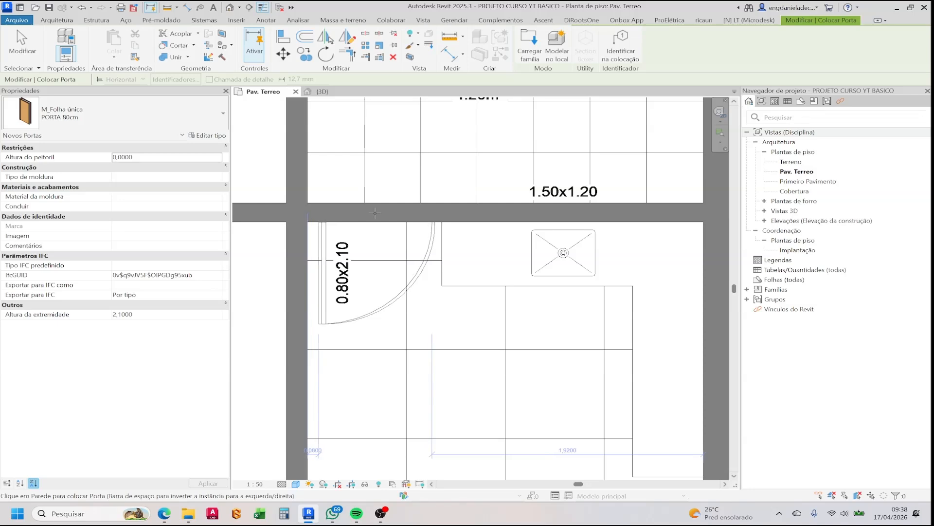
{"action": "scroll", "coordinate": [375, 213], "scroll_direction": "down", "scroll_amount": 4}
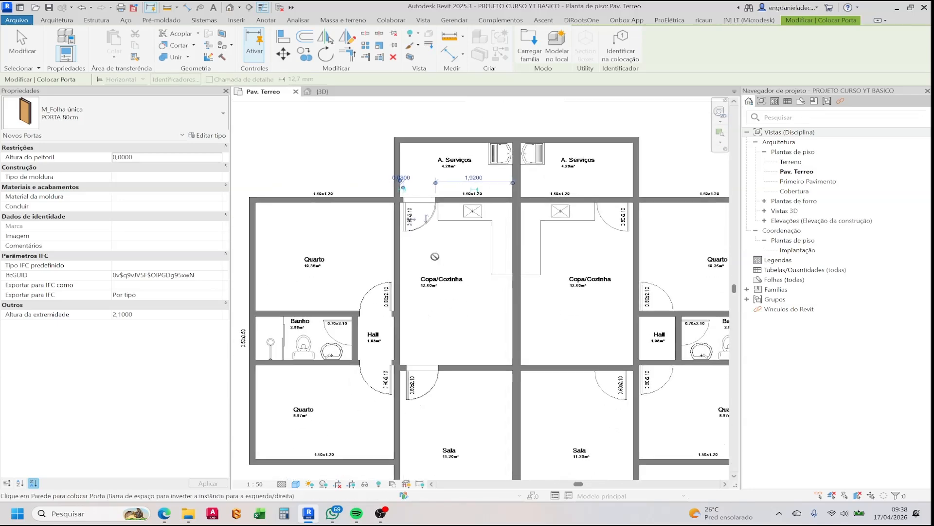
Duplicate the PORTA 80cm door type under the name PORTA 70cm for the western bathroom door.
{"action": "middle_click_drag", "start_coordinate": [388, 318], "coordinate": [383, 267]}
{"action": "key", "text": "Escape"}
{"action": "scroll", "coordinate": [357, 308], "scroll_direction": "up", "scroll_amount": 2}
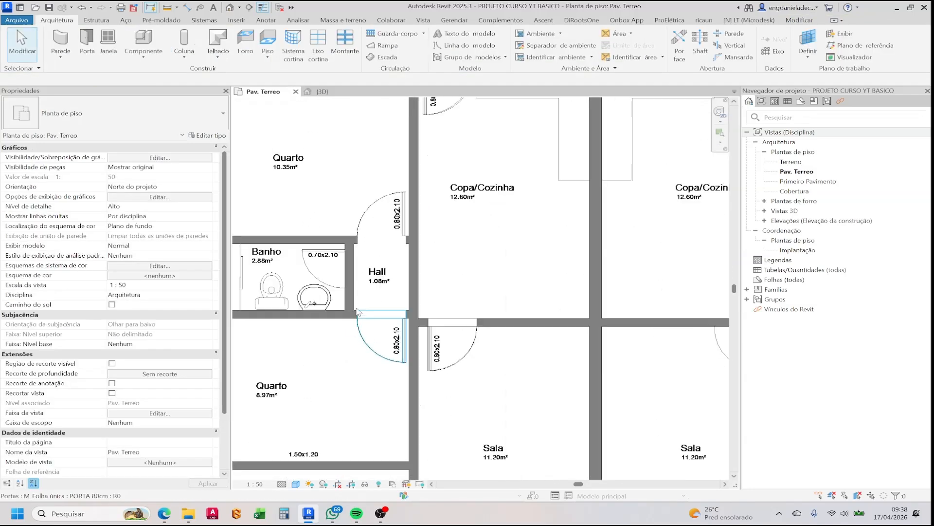
{"action": "scroll", "coordinate": [336, 275], "scroll_direction": "up", "scroll_amount": 3}
{"action": "middle_click_drag", "start_coordinate": [327, 254], "coordinate": [433, 320]}
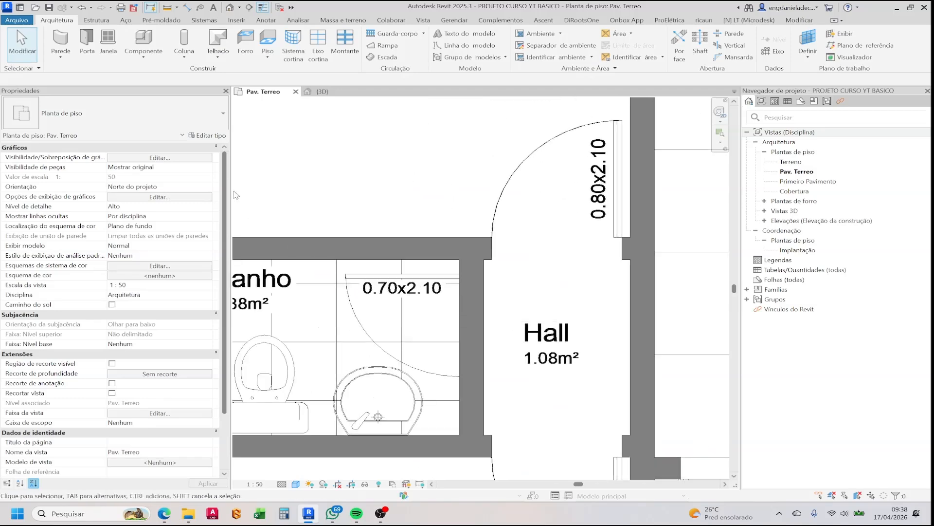
{"action": "left_click", "coordinate": [86, 43]}
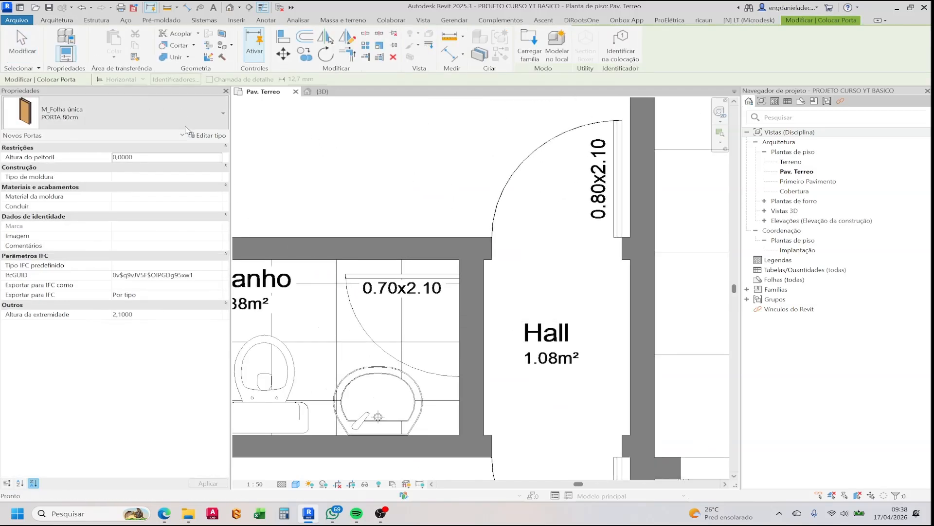
{"action": "left_click", "coordinate": [209, 136]}
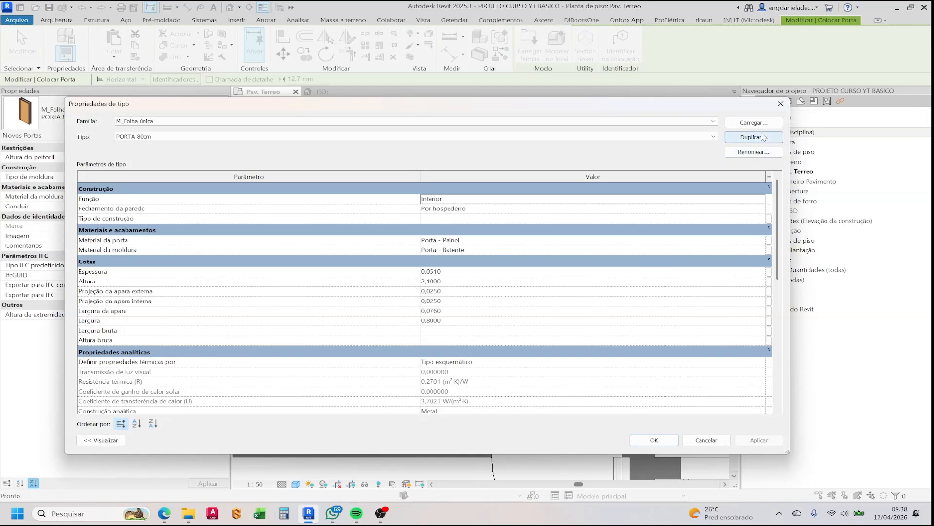
{"action": "left_click", "coordinate": [754, 137]}
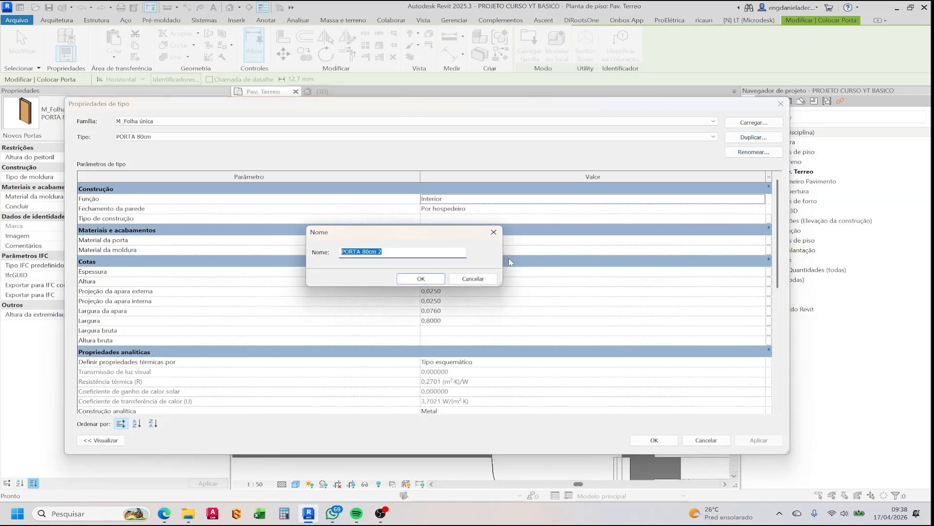
{"action": "left_click", "coordinate": [388, 254]}
{"action": "left_click", "coordinate": [421, 279]}
Set the Largura of the PORTA 70cm type to match its name and accept the type properties.
{"action": "left_click", "coordinate": [452, 321]}
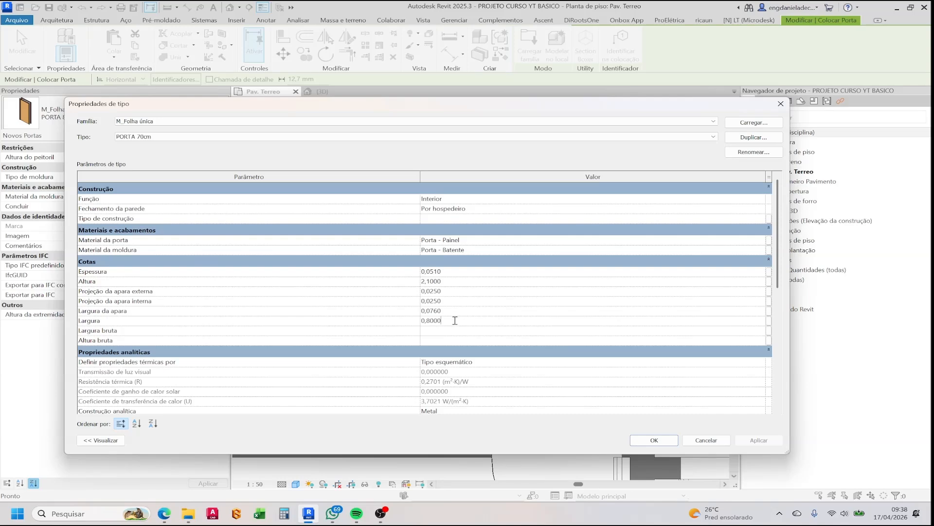
{"action": "double_click", "coordinate": [453, 321]}
{"action": "type", "text": "0,"}
{"action": "left_click", "coordinate": [654, 439]}
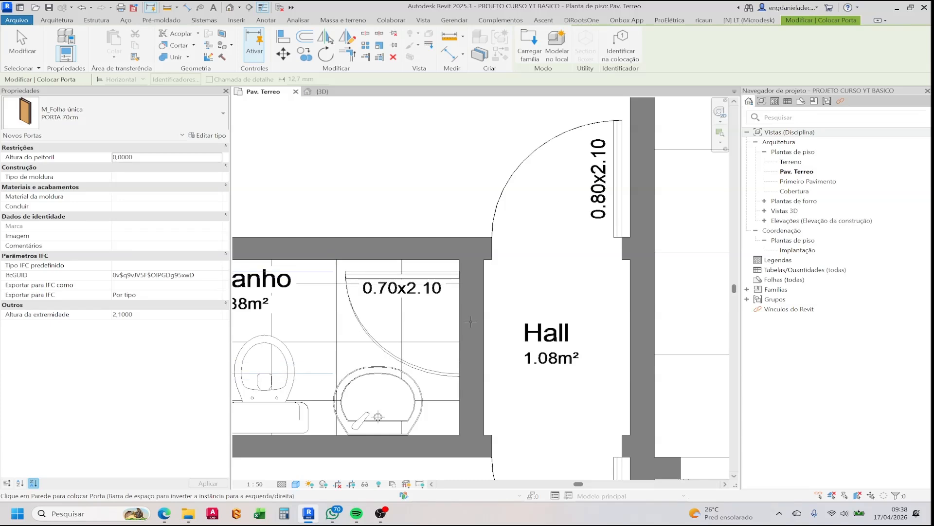
Place a PORTA 70cm door in the wall between the western Banho and Hall, over the 0.70x2.10 symbol, opening into the Banho.
{"action": "scroll", "coordinate": [471, 321], "scroll_direction": "down", "scroll_amount": 2}
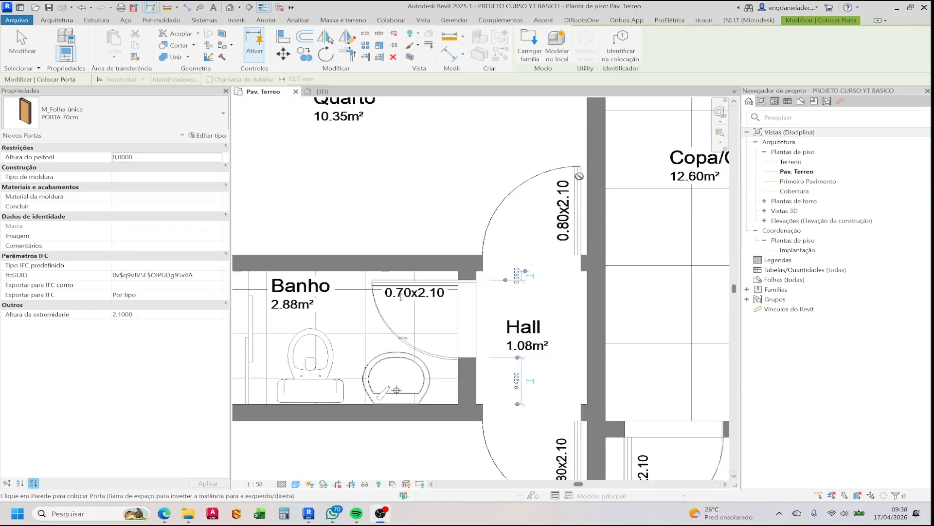
{"action": "scroll", "coordinate": [579, 176], "scroll_direction": "down", "scroll_amount": 5}
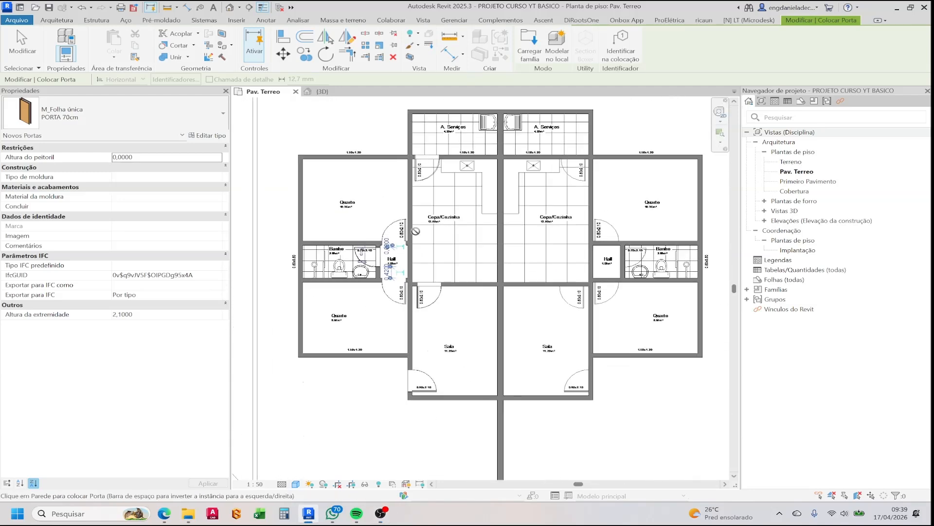
{"action": "scroll", "coordinate": [416, 231], "scroll_direction": "down", "scroll_amount": 2}
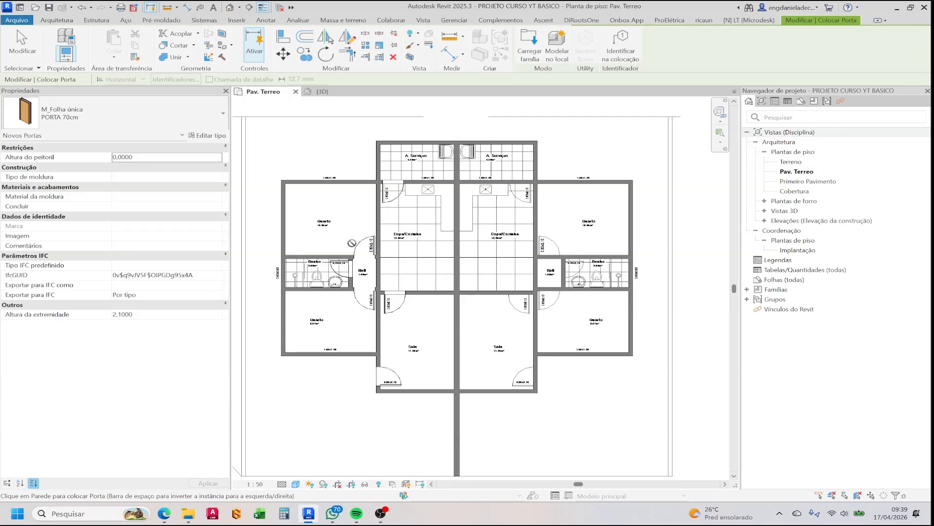
{"action": "key", "text": "Escape"}
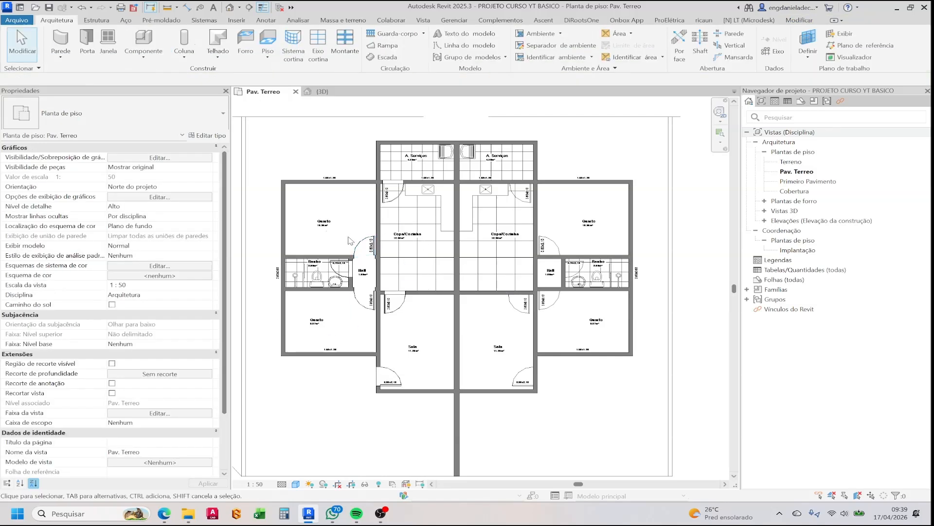
Select all PORTA 80cm doors of the western unit from one of their instances.
{"action": "scroll", "coordinate": [357, 248], "scroll_direction": "up", "scroll_amount": 2}
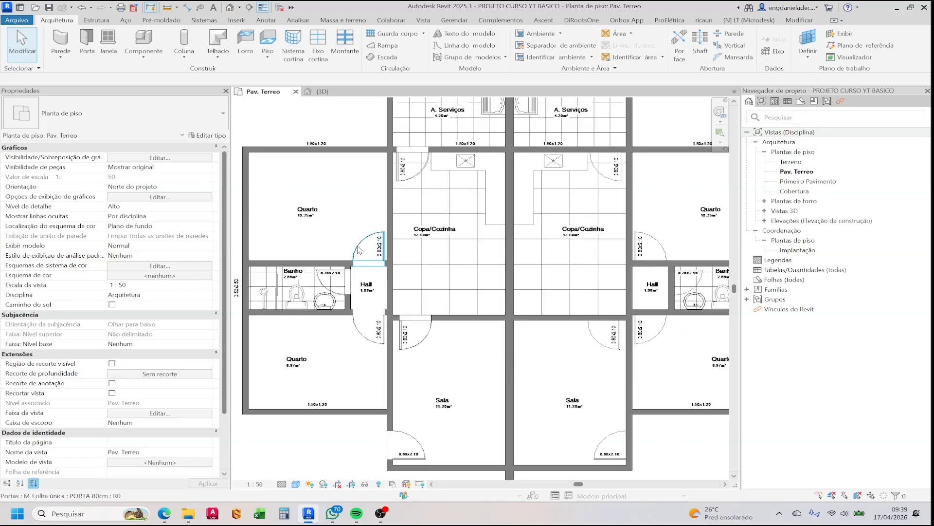
{"action": "left_click", "coordinate": [359, 251]}
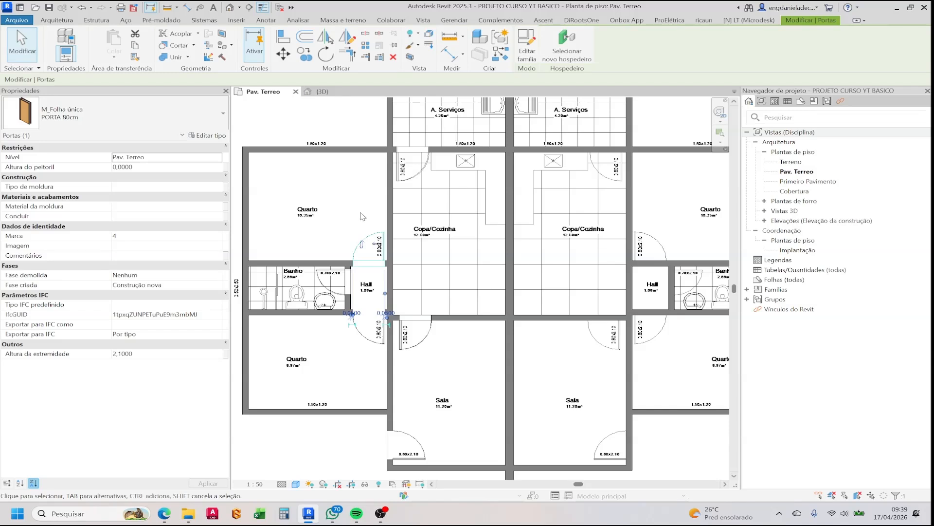
{"action": "key", "text": "s"}
{"action": "key", "text": "a"}
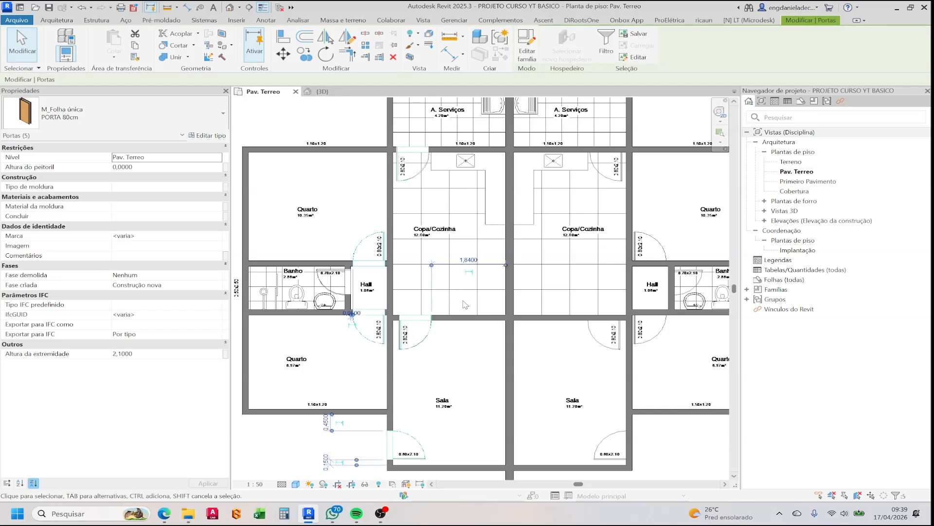
{"action": "middle_click_drag", "start_coordinate": [466, 314], "coordinate": [448, 284]}
{"action": "scroll", "coordinate": [340, 211], "scroll_direction": "up", "scroll_amount": 1}
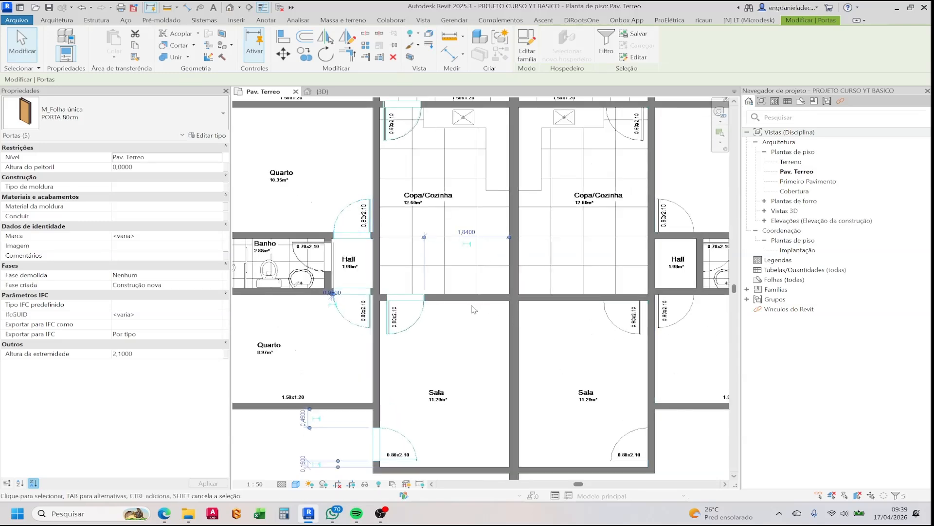
{"action": "scroll", "coordinate": [469, 298], "scroll_direction": "down", "scroll_amount": 1}
{"action": "scroll", "coordinate": [358, 265], "scroll_direction": "up", "scroll_amount": 2}
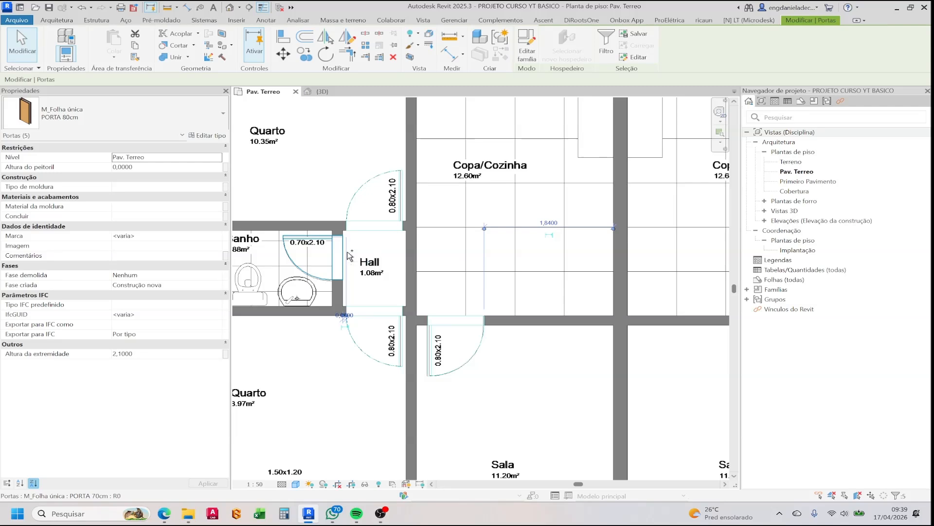
Add the western Banho's PORTA 70cm door to the selected doors and remove it from the selection again.
{"action": "left_click", "coordinate": [296, 258], "text": "ctrl"}
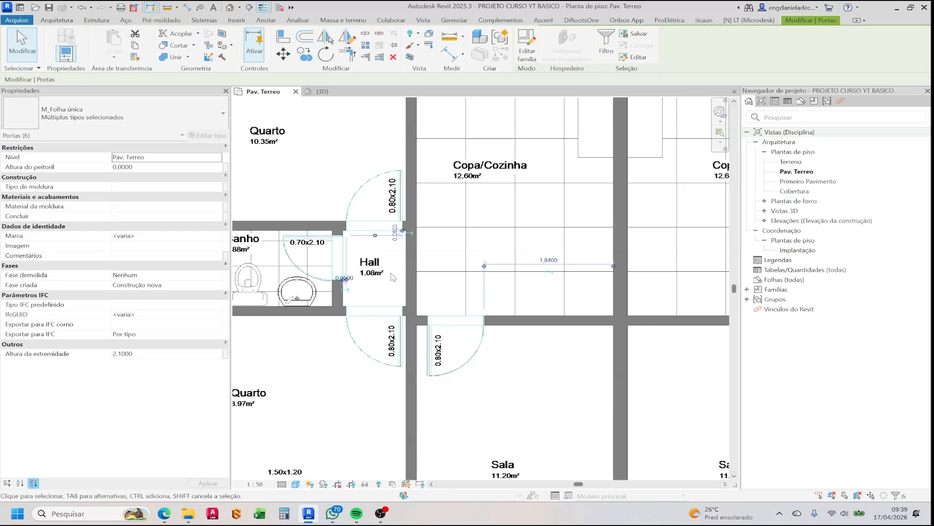
{"action": "scroll", "coordinate": [395, 277], "scroll_direction": "down", "scroll_amount": 3}
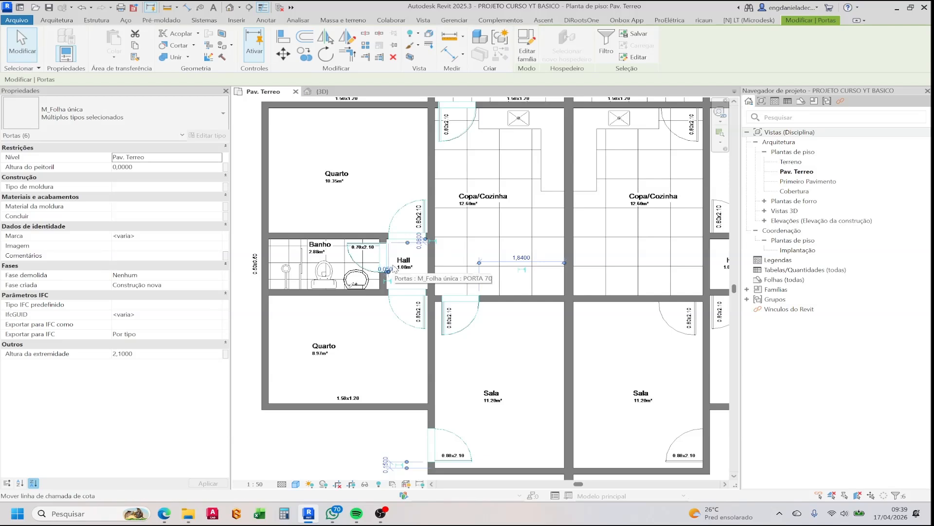
{"action": "scroll", "coordinate": [393, 266], "scroll_direction": "up", "scroll_amount": 1}
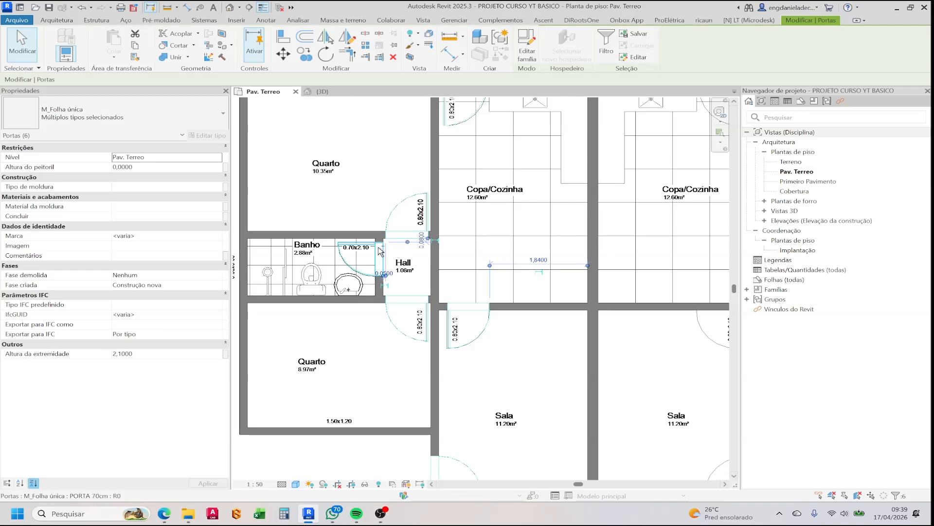
{"action": "left_click", "coordinate": [359, 251], "text": "shift"}
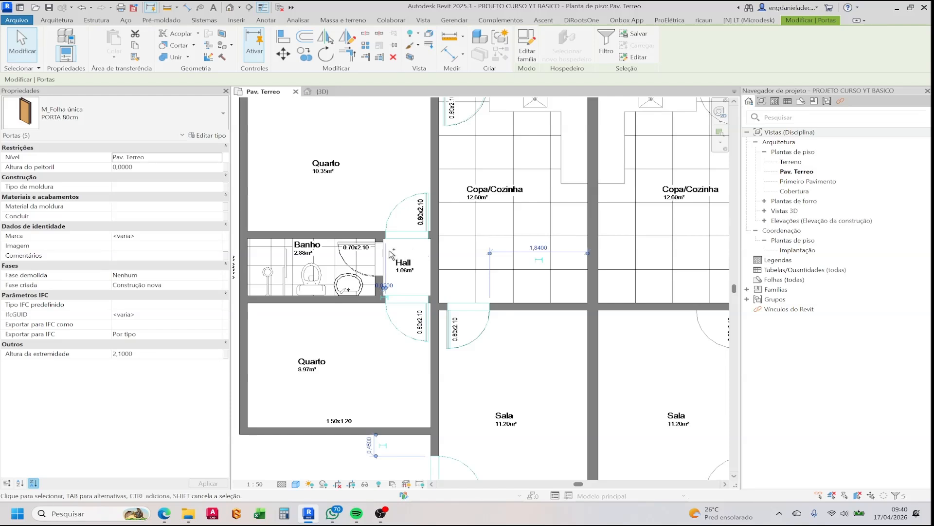
Add the western Banho's PORTA 70cm door to the selection and mirror copies of all selected doors about the central dividing wall.
{"action": "left_click", "coordinate": [354, 252], "text": "ctrl"}
{"action": "scroll", "coordinate": [433, 258], "scroll_direction": "down", "scroll_amount": 3}
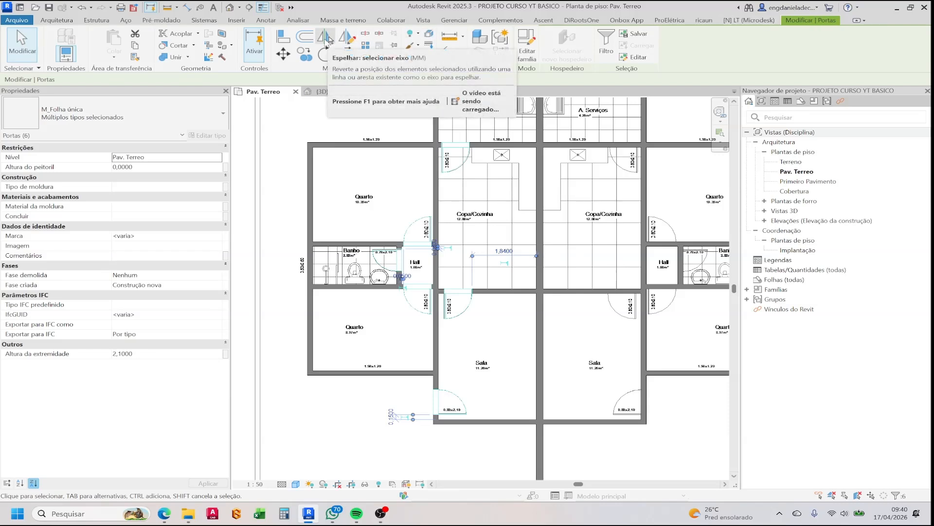
{"action": "left_click", "coordinate": [327, 38]}
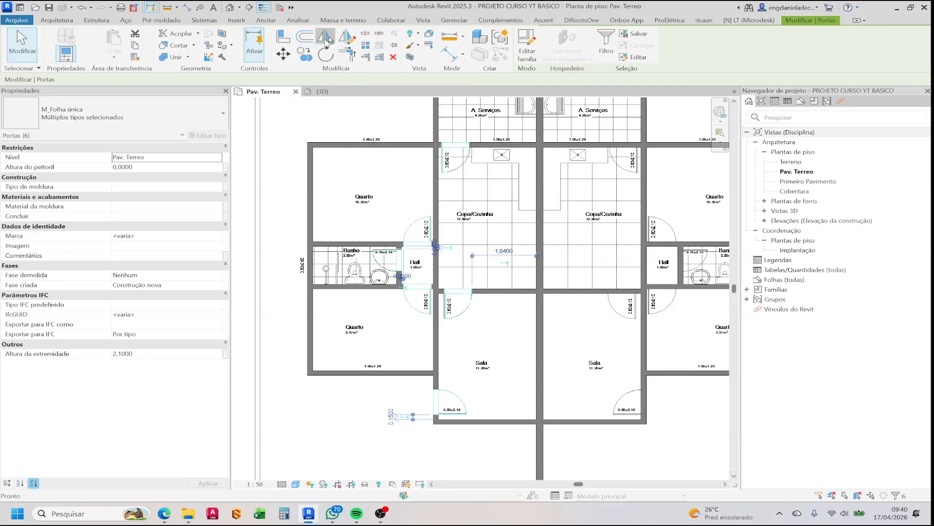
{"action": "scroll", "coordinate": [542, 252], "scroll_direction": "up", "scroll_amount": 4}
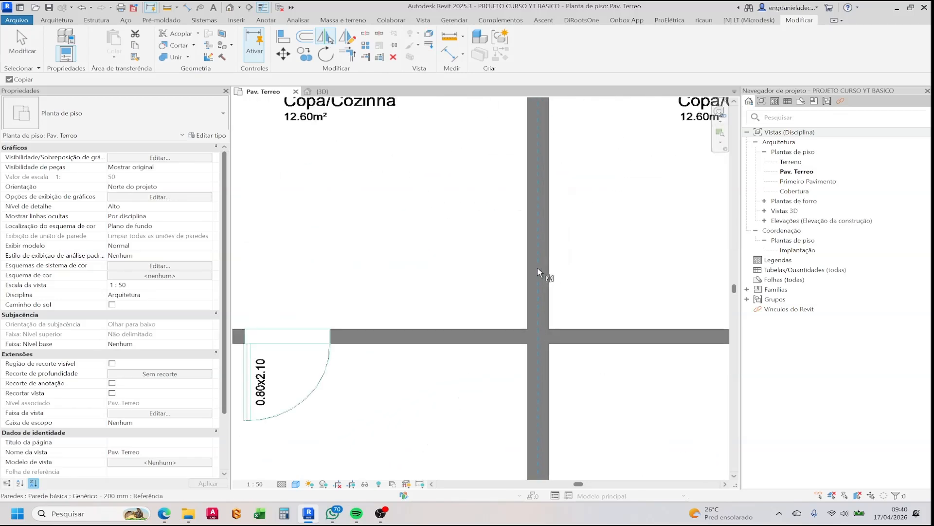
{"action": "scroll", "coordinate": [441, 299], "scroll_direction": "down", "scroll_amount": 3}
{"action": "middle_click_drag", "start_coordinate": [478, 287], "coordinate": [400, 271]}
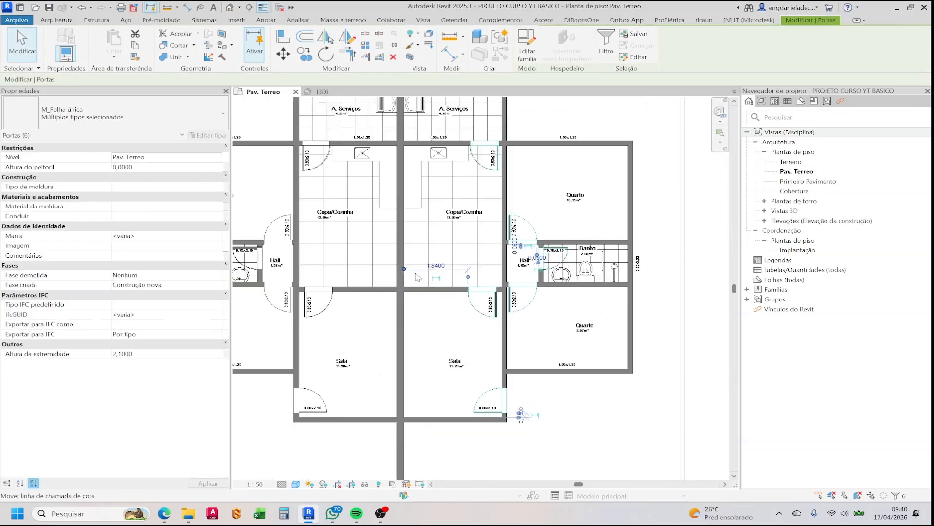
Inspect the original and mirrored doors of both units in the 3D view from several angles, including the front.
{"action": "left_click", "coordinate": [339, 92]}
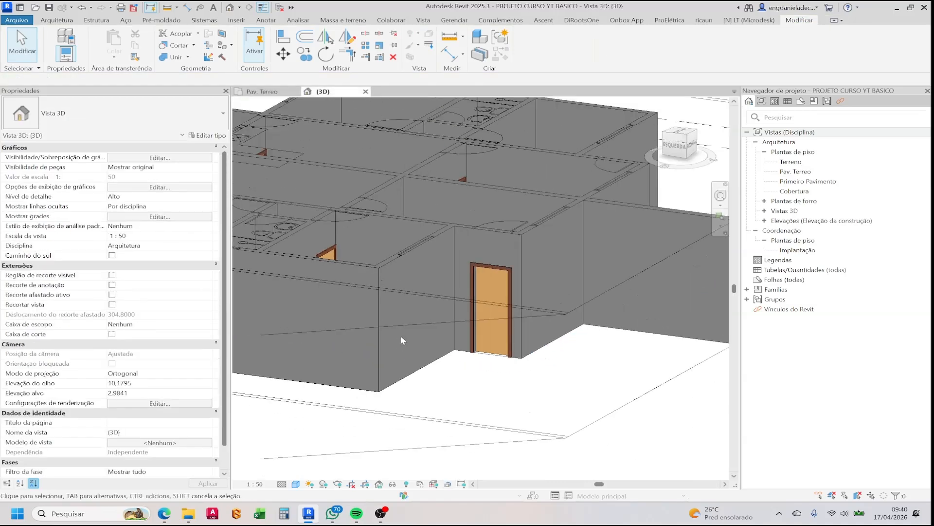
{"action": "middle_click_drag", "start_coordinate": [401, 340], "coordinate": [449, 360], "text": "shift"}
{"action": "scroll", "coordinate": [528, 325], "scroll_direction": "down", "scroll_amount": 3}
{"action": "middle_click_drag", "start_coordinate": [418, 271], "coordinate": [493, 326]}
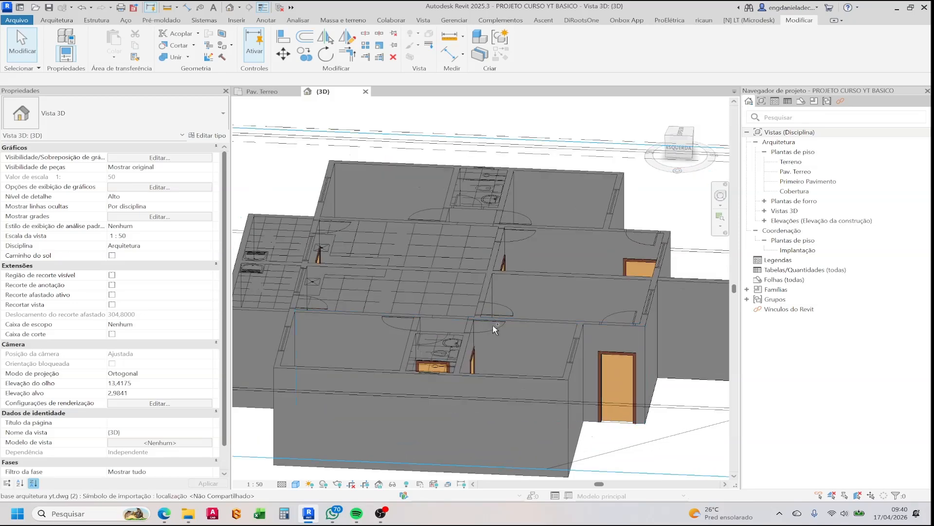
{"action": "middle_click_drag", "start_coordinate": [504, 294], "coordinate": [473, 262], "text": "ctrl"}
{"action": "mouse_move", "coordinate": [675, 137]}
{"action": "left_mouse_down"}
{"action": "mouse_move", "coordinate": [677, 162]}
{"action": "mouse_move", "coordinate": [599, 108]}
{"action": "mouse_move", "coordinate": [560, 115]}
{"action": "left_mouse_up"}
{"action": "left_click", "coordinate": [691, 151]}
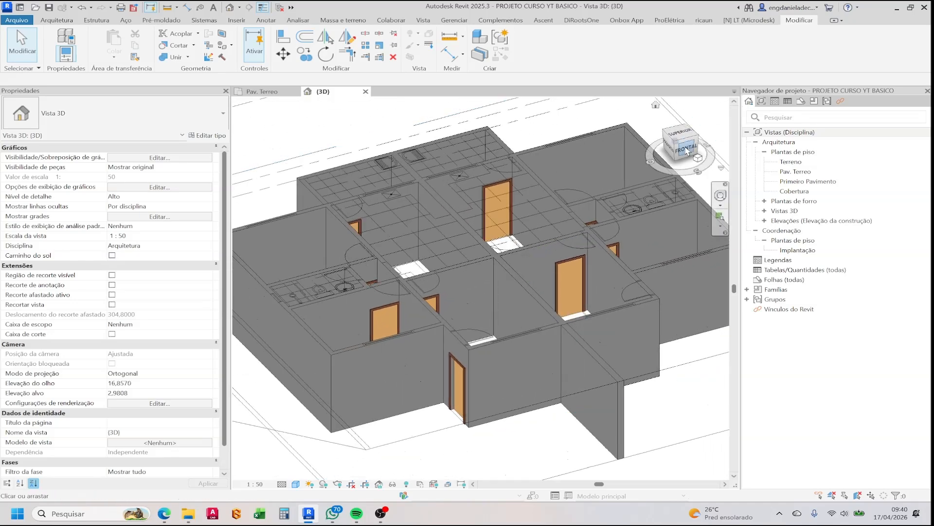
{"action": "left_click", "coordinate": [680, 130]}
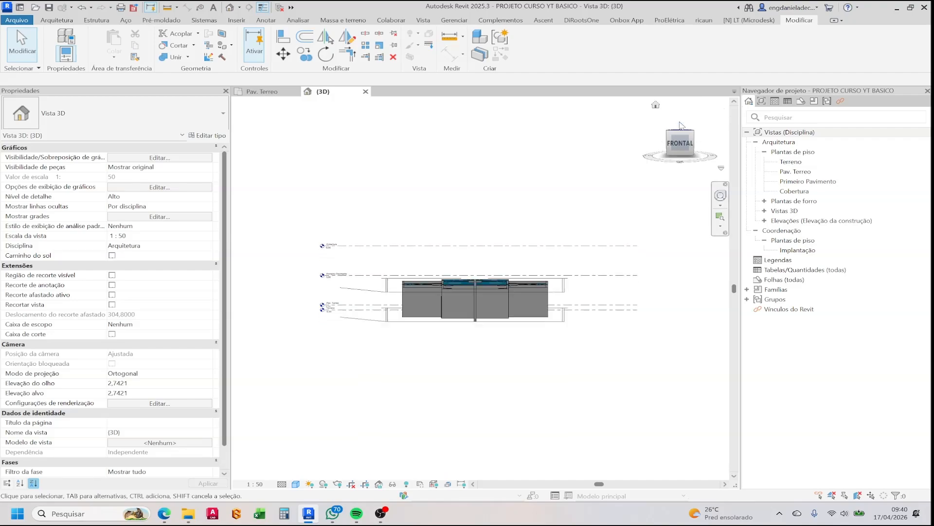
{"action": "scroll", "coordinate": [495, 283], "scroll_direction": "up", "scroll_amount": 5}
{"action": "middle_click_drag", "start_coordinate": [495, 283], "coordinate": [550, 214], "text": "shift"}
{"action": "scroll", "coordinate": [541, 251], "scroll_direction": "down", "scroll_amount": 5}
Return to the Pav. Terreo floor plan and bring both units into view.
{"action": "left_click", "coordinate": [258, 93]}
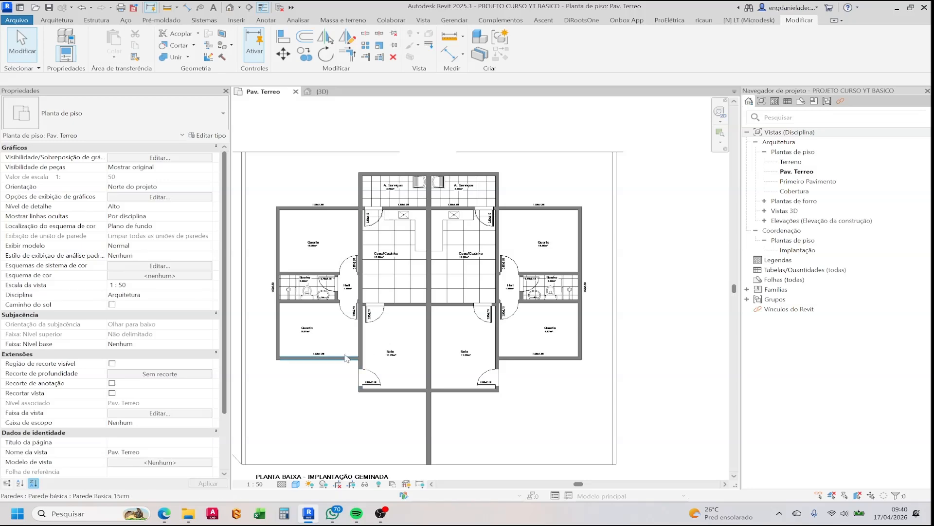
{"action": "scroll", "coordinate": [323, 311], "scroll_direction": "up", "scroll_amount": 2}
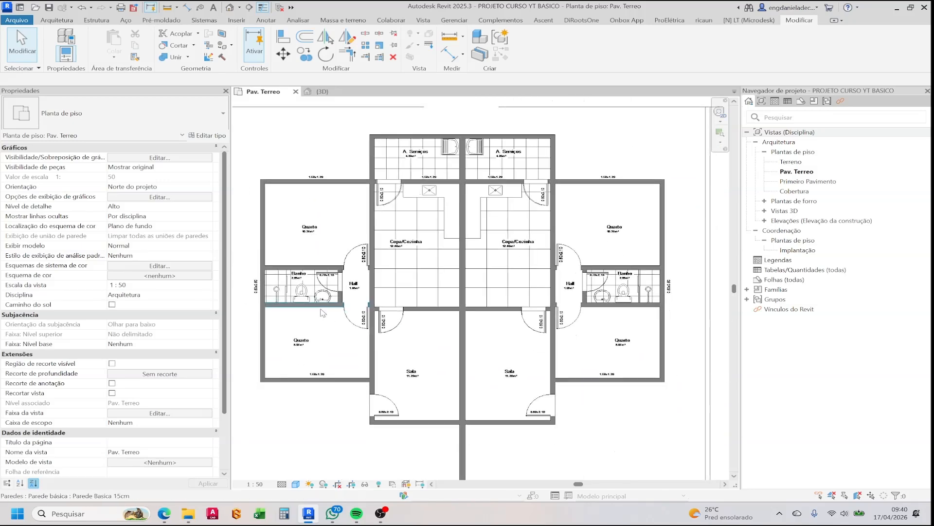
{"action": "scroll", "coordinate": [360, 291], "scroll_direction": "down", "scroll_amount": 1}
{"action": "middle_click_drag", "start_coordinate": [360, 291], "coordinate": [377, 291]}
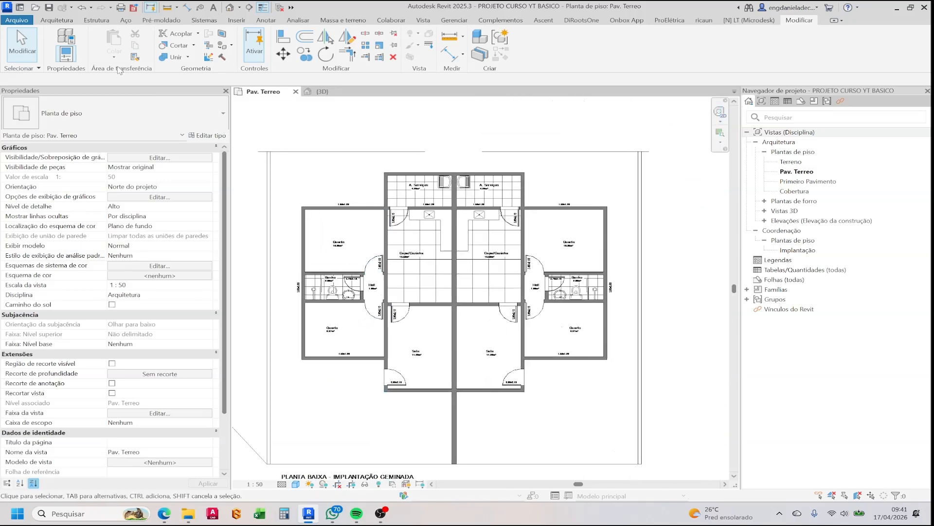
Start placing a window and duplicate the M_Fixo 0406 x 0610mm type under the name 1,00x1,20m.
{"action": "left_click", "coordinate": [62, 20]}
{"action": "left_click", "coordinate": [108, 43]}
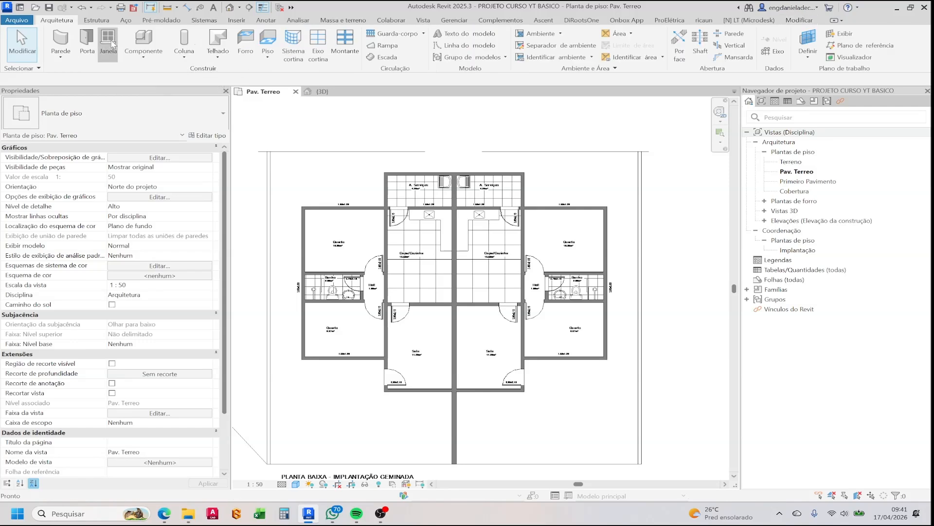
{"action": "left_click", "coordinate": [173, 113]}
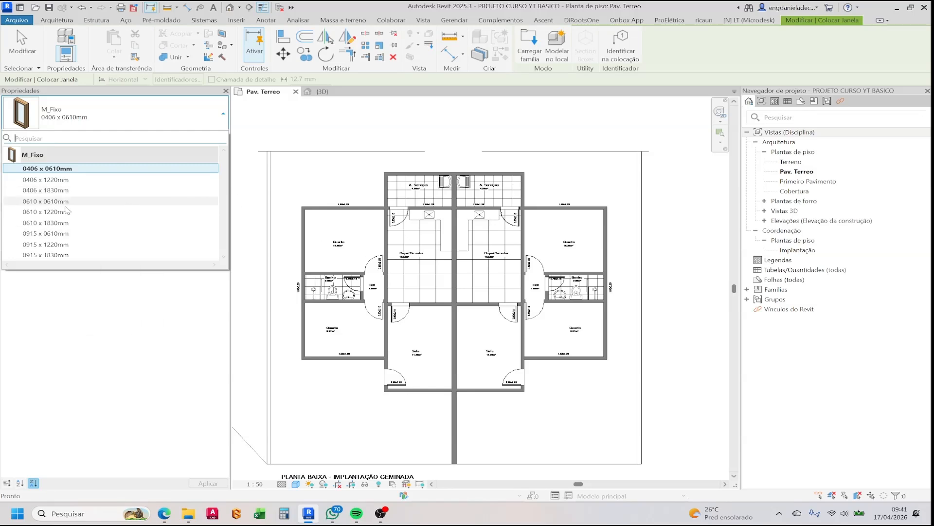
{"action": "key", "text": "Escape"}
{"action": "left_click", "coordinate": [211, 136]}
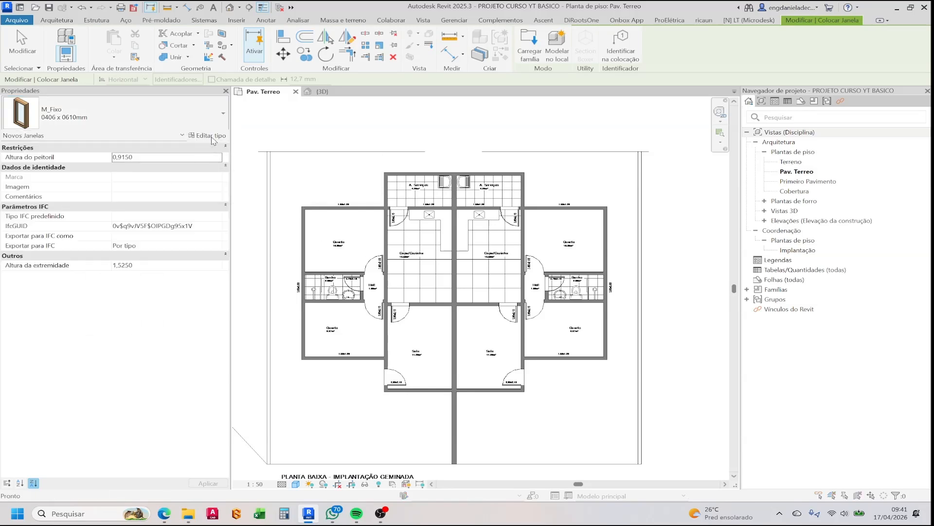
{"action": "left_click", "coordinate": [753, 137]}
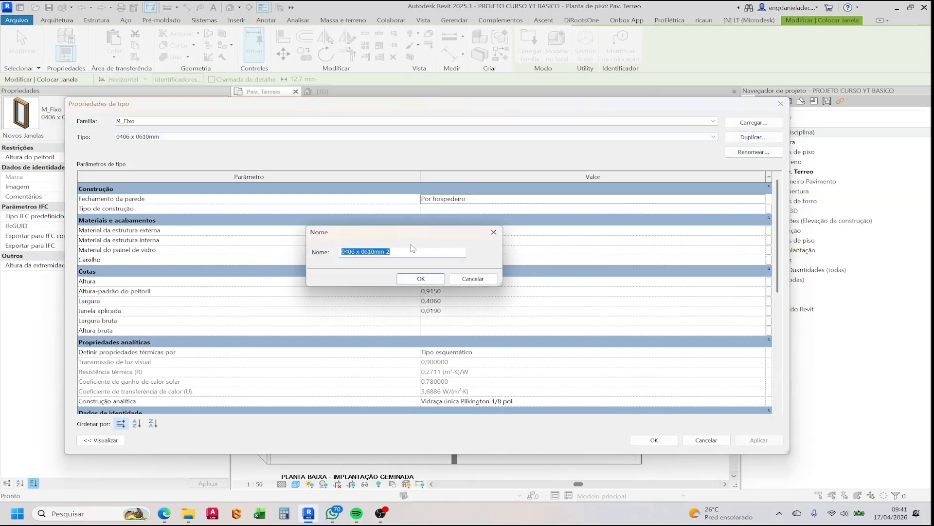
{"action": "type", "text": "1,00X"}
{"action": "key", "text": "BackSpace"}
{"action": "key", "text": "Caps_Lock"}
{"action": "type", "text": "x1"}
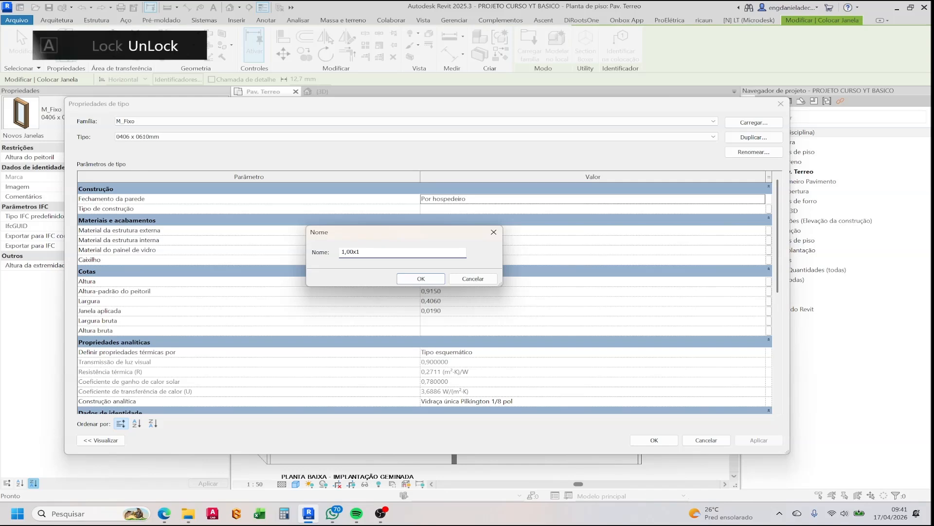
{"action": "type", "text": ",20m"}
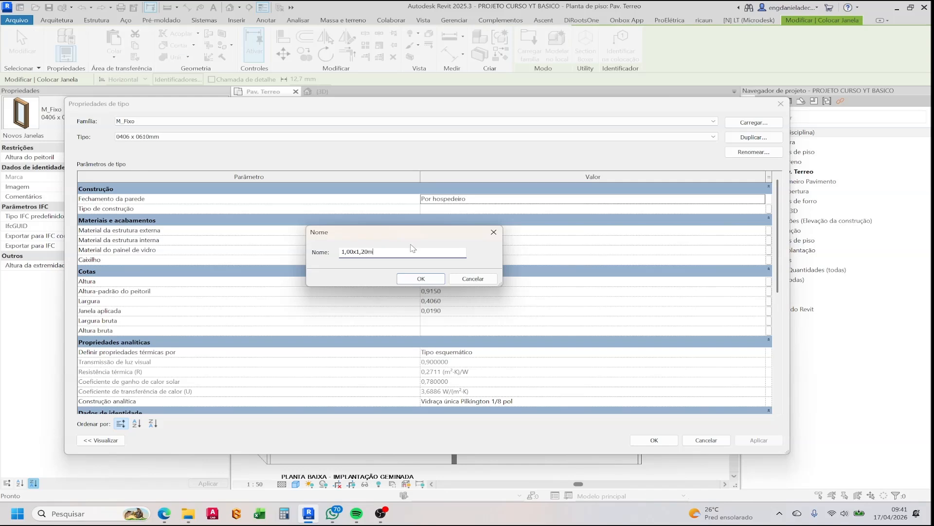
{"action": "left_click", "coordinate": [426, 279]}
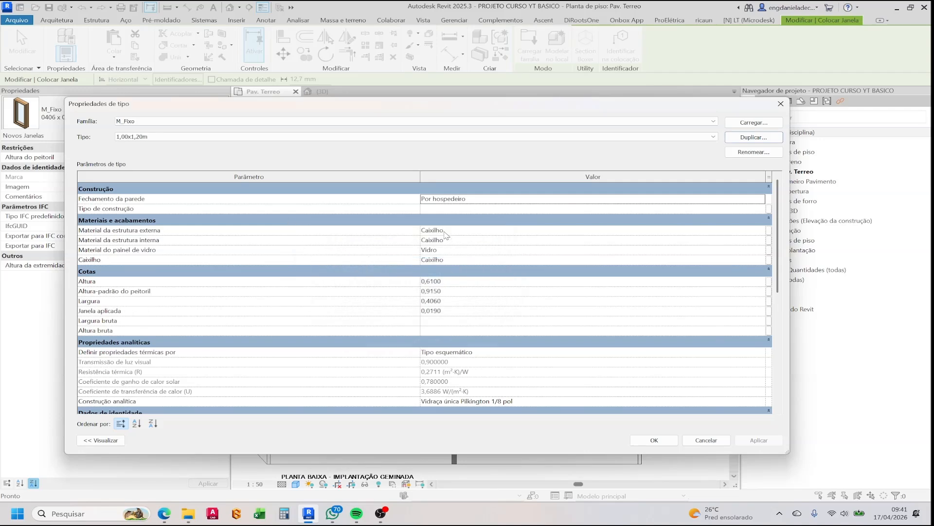
Set the duplicated window type's Altura to 1,20 and its Largura to 1.
{"action": "left_click", "coordinate": [453, 281]}
{"action": "type", "text": "1.2"}
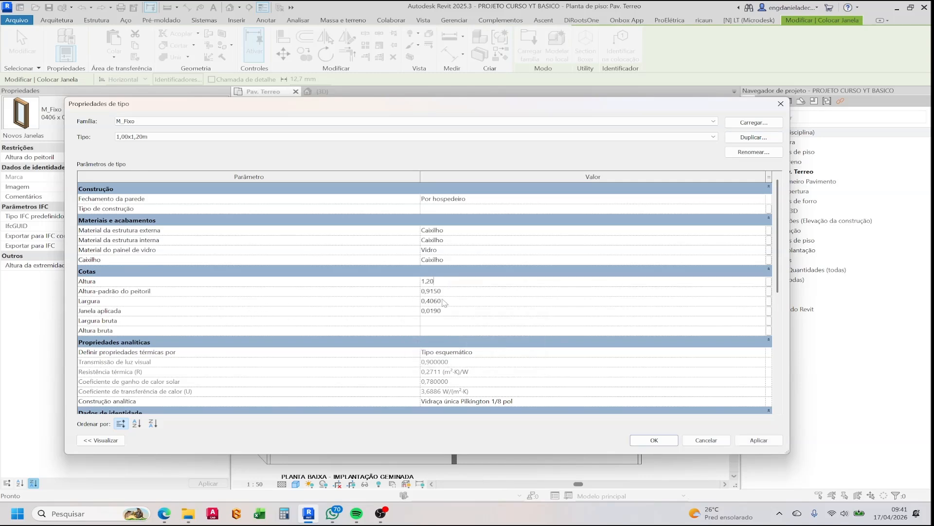
{"action": "left_click", "coordinate": [447, 300]}
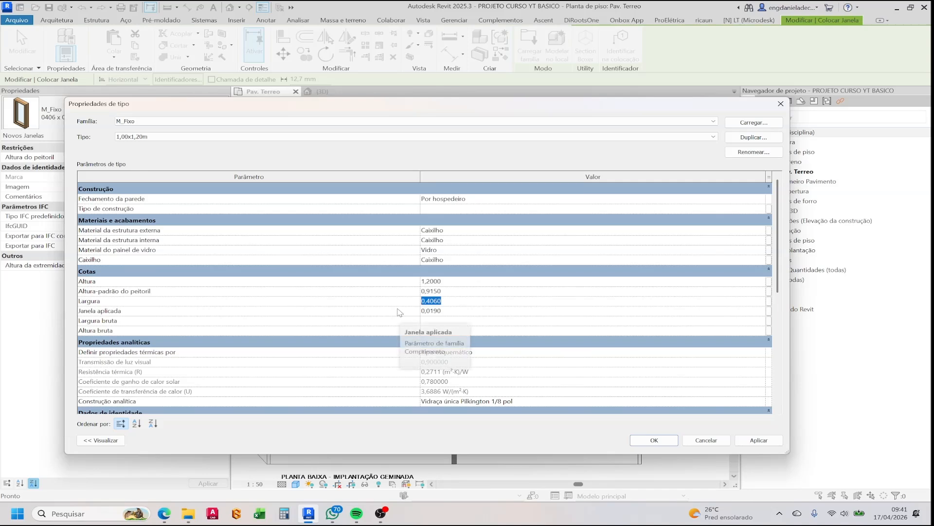
{"action": "type", "text": "1"}
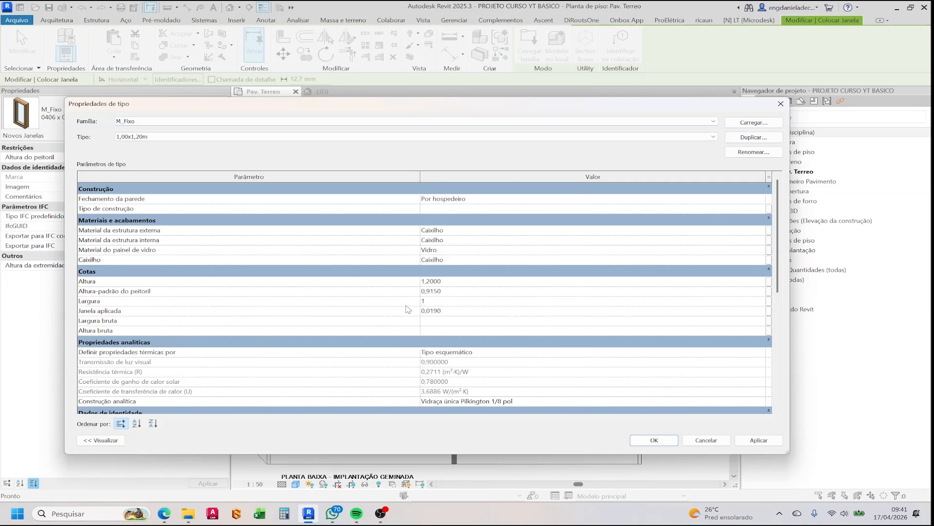
Set the duplicated window type's Altura to 1 m and its Largura to 1,20 m.
{"action": "left_click", "coordinate": [449, 282]}
{"action": "type", "text": "1"}
{"action": "left_click", "coordinate": [448, 300]}
{"action": "type", "text": "1.20"}
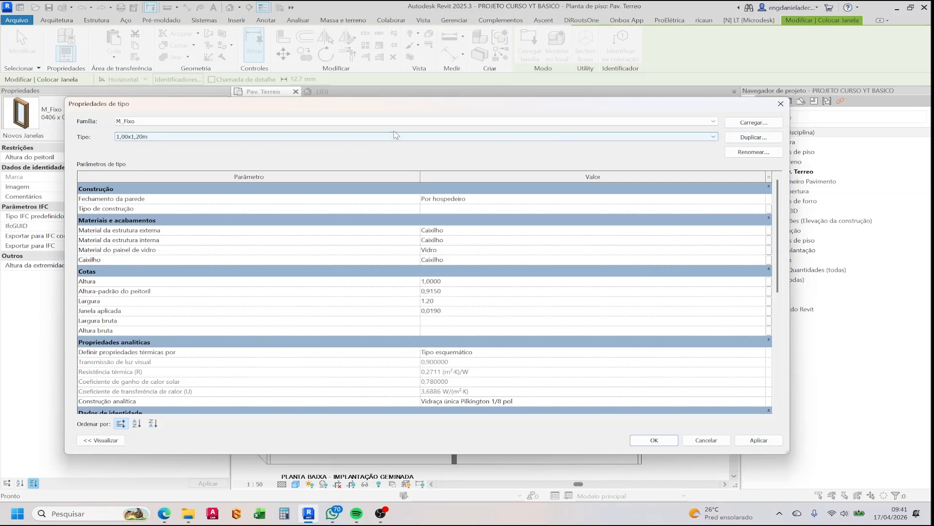
Rename the new window type as 1,20x1,00 and apply its type properties.
{"action": "left_click", "coordinate": [758, 154]}
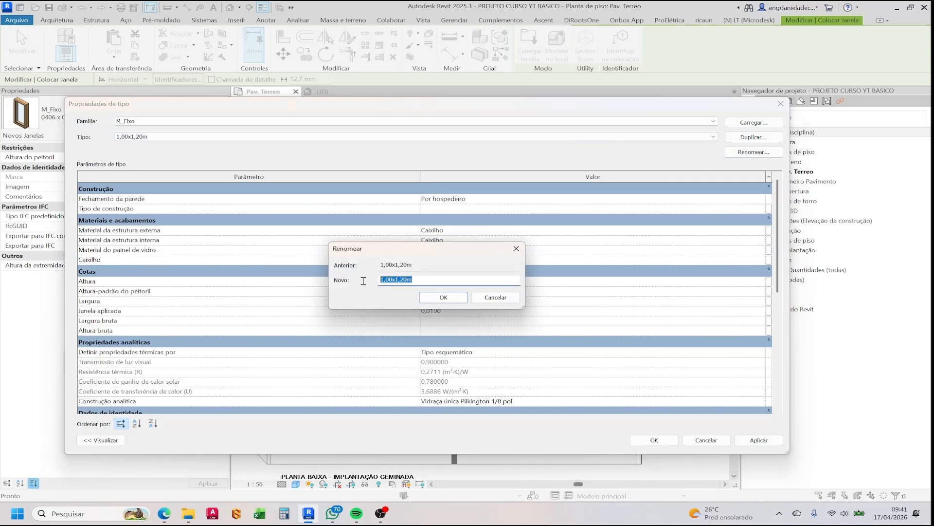
{"action": "type", "text": "1.2"}
{"action": "key", "text": "BackSpace"}
{"action": "key", "text": "BackSpace"}
{"action": "type", "text": "1,20"}
{"action": "left_click", "coordinate": [448, 301]}
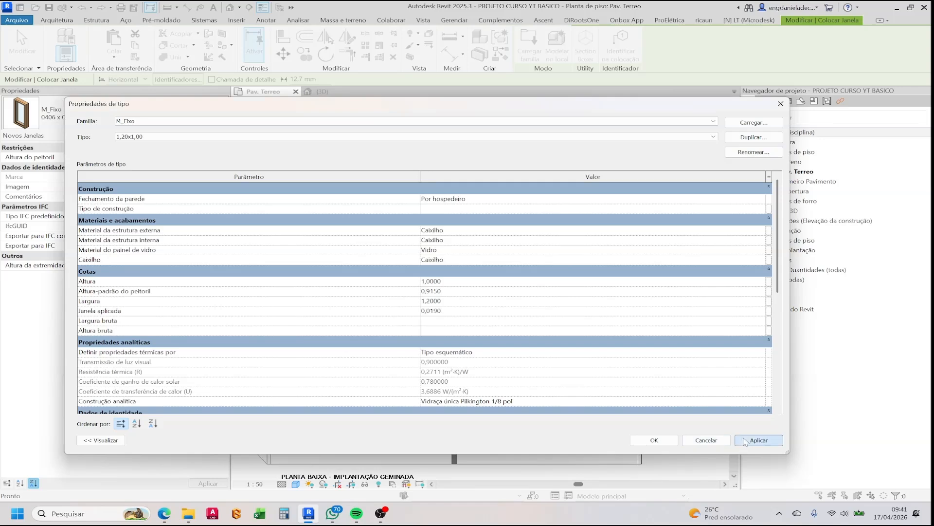
{"action": "left_click", "coordinate": [652, 440]}
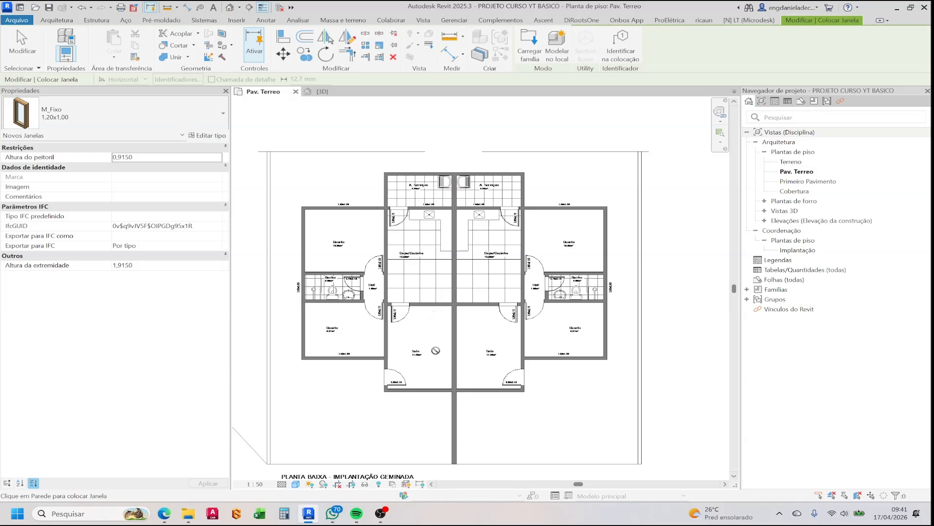
Place a 1,20x1,00 window centred in the south wall of the western Sala, 0,80 m from each side wall.
{"action": "scroll", "coordinate": [434, 380], "scroll_direction": "up", "scroll_amount": 4}
{"action": "scroll", "coordinate": [433, 382], "scroll_direction": "up", "scroll_amount": 1}
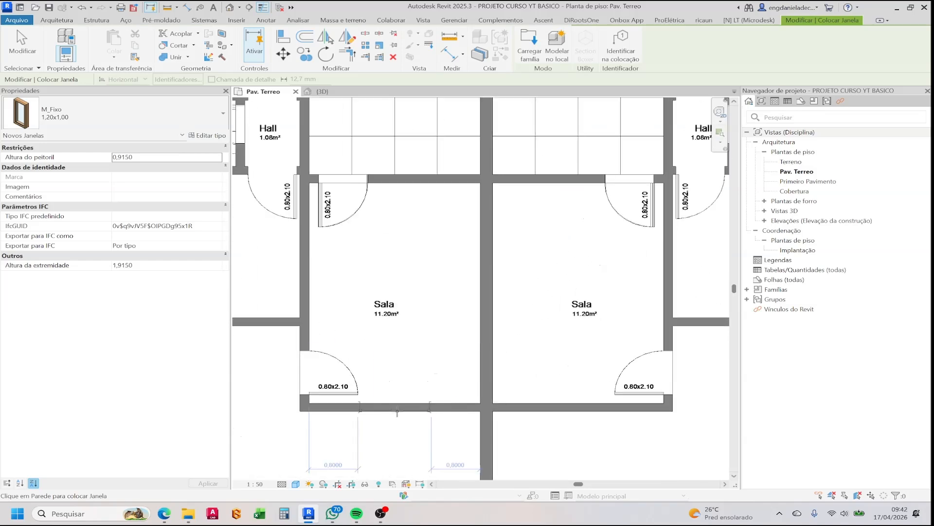
{"action": "scroll", "coordinate": [392, 412], "scroll_direction": "up", "scroll_amount": 3}
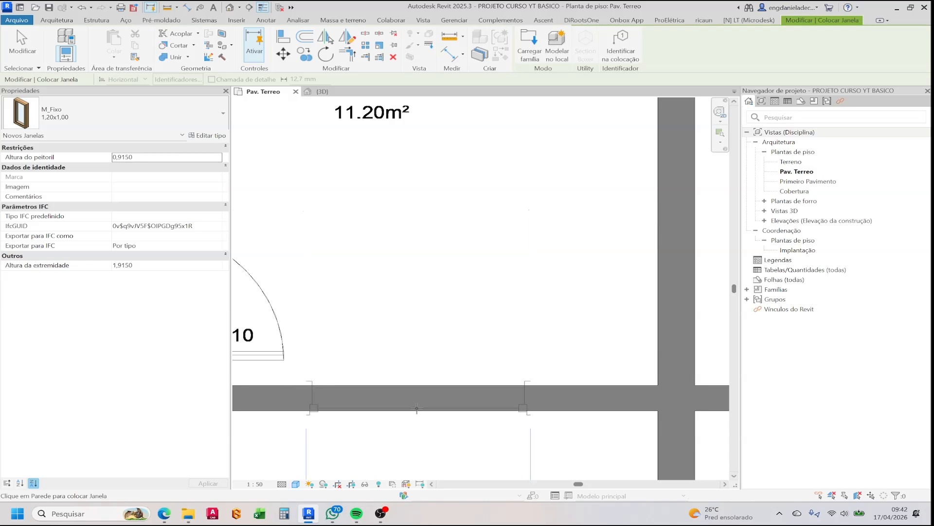
{"action": "scroll", "coordinate": [426, 407], "scroll_direction": "down", "scroll_amount": 3}
{"action": "scroll", "coordinate": [451, 375], "scroll_direction": "up", "scroll_amount": 2}
{"action": "middle_click_drag", "start_coordinate": [428, 407], "coordinate": [448, 300]}
{"action": "scroll", "coordinate": [449, 380], "scroll_direction": "down", "scroll_amount": 2}
{"action": "scroll", "coordinate": [454, 377], "scroll_direction": "down", "scroll_amount": 2}
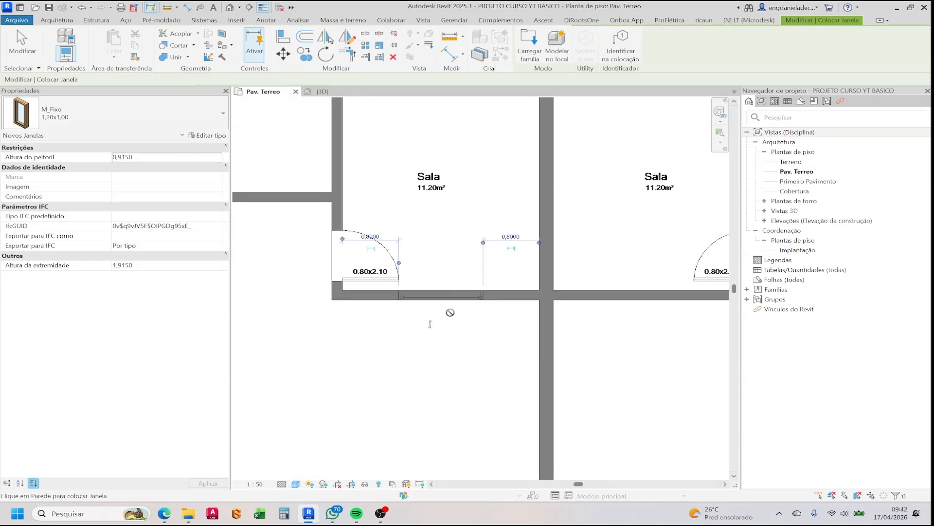
Finish placing windows and examine the spacing of the western Sala's window from its side walls.
{"action": "scroll", "coordinate": [470, 263], "scroll_direction": "up", "scroll_amount": 2}
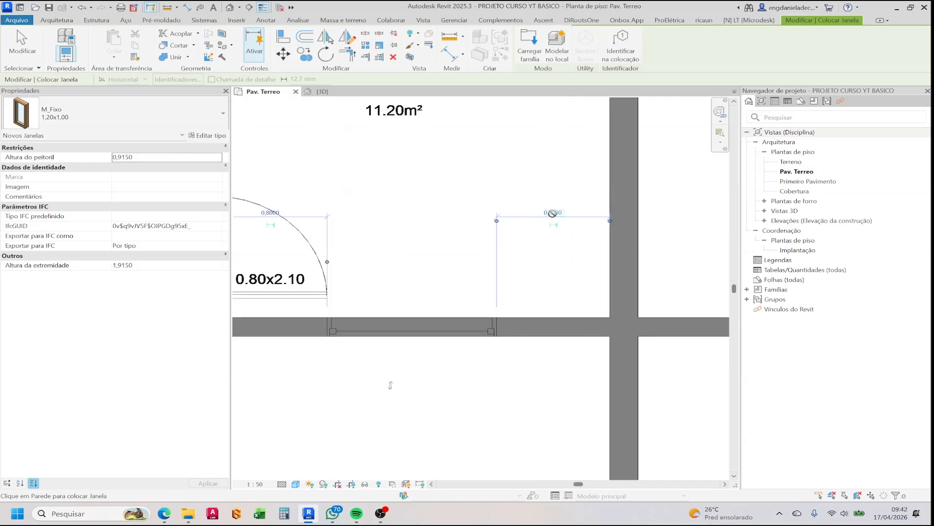
{"action": "key", "text": "Escape"}
{"action": "key", "text": "Escape"}
{"action": "left_click", "coordinate": [473, 331]}
{"action": "scroll", "coordinate": [548, 261], "scroll_direction": "down", "scroll_amount": 1}
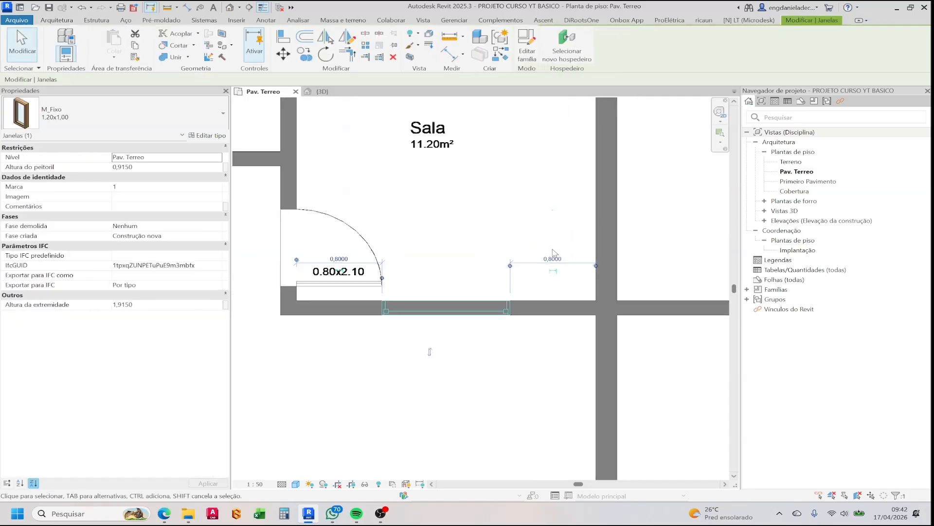
{"action": "middle_click_drag", "start_coordinate": [550, 261], "coordinate": [563, 261]}
{"action": "scroll", "coordinate": [563, 261], "scroll_direction": "up", "scroll_amount": 1}
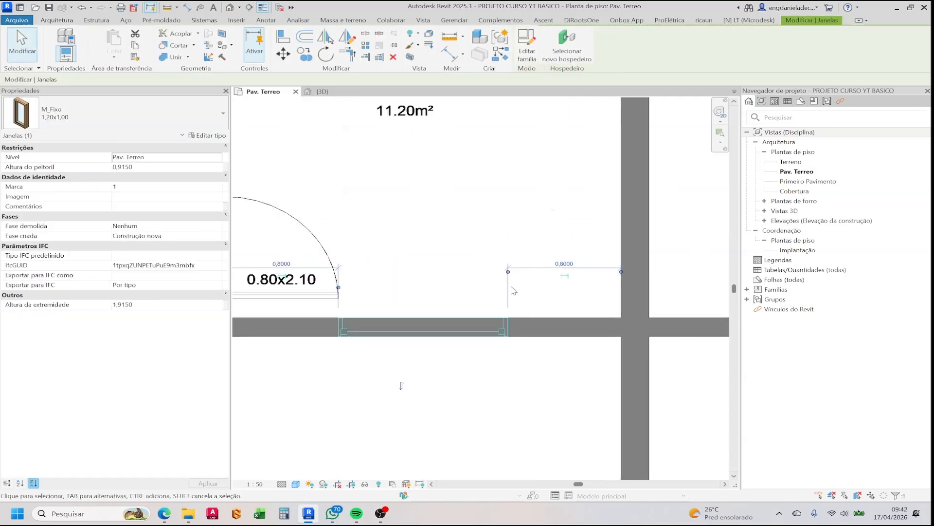
{"action": "scroll", "coordinate": [515, 291], "scroll_direction": "down", "scroll_amount": 2}
{"action": "key", "text": "Escape"}
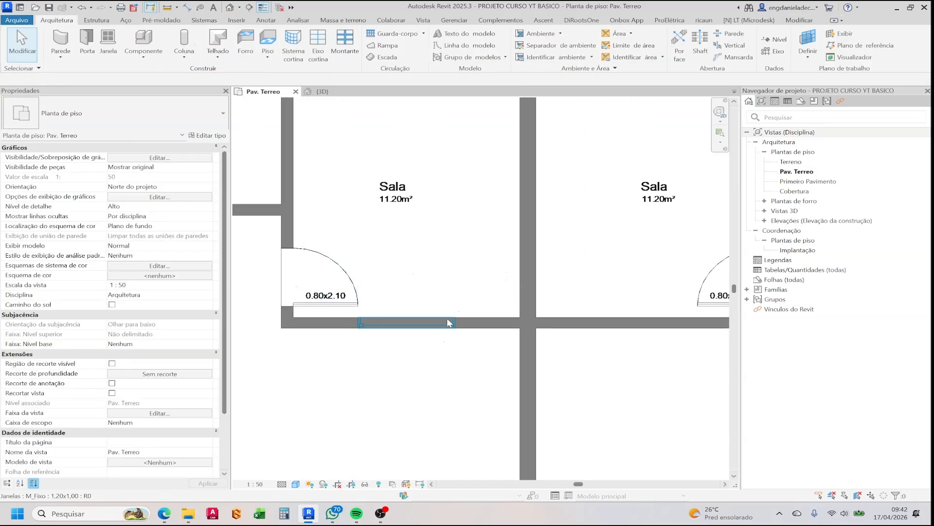
{"action": "scroll", "coordinate": [451, 353], "scroll_direction": "down", "scroll_amount": 1}
{"action": "middle_click_drag", "start_coordinate": [452, 354], "coordinate": [471, 347]}
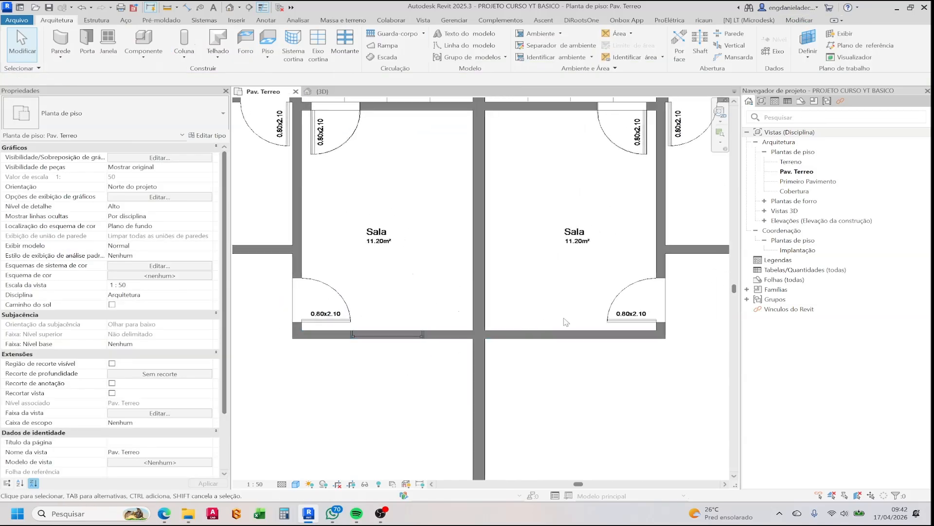
Try to place a similar window over the existing one in the western Sala's south wall and cancel the placement.
{"action": "left_click", "coordinate": [395, 339]}
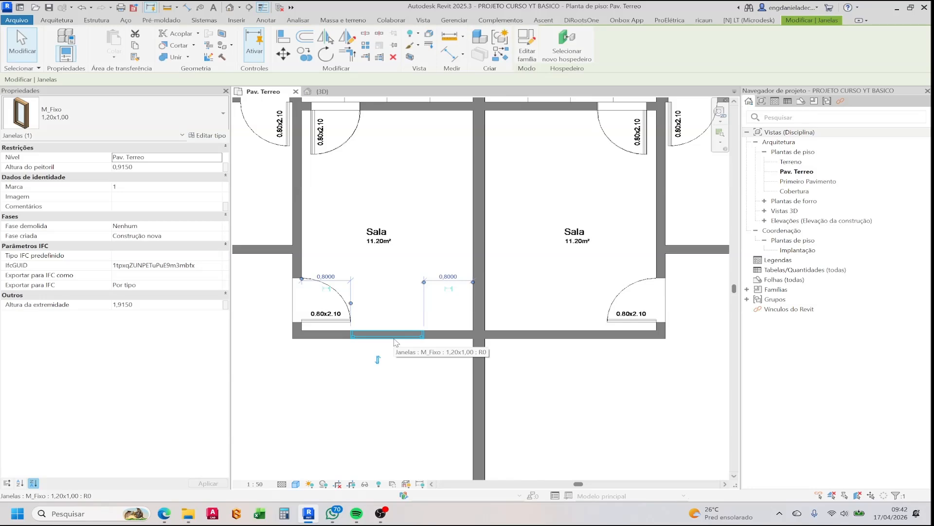
{"action": "key", "text": "c"}
{"action": "key", "text": "s"}
{"action": "scroll", "coordinate": [389, 339], "scroll_direction": "up", "scroll_amount": 3}
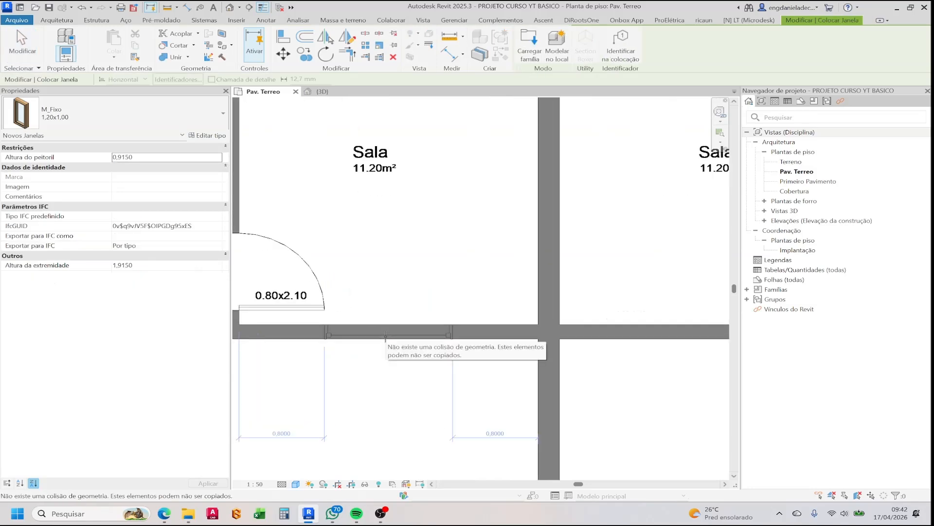
{"action": "left_click", "coordinate": [386, 336]}
{"action": "scroll", "coordinate": [385, 336], "scroll_direction": "down", "scroll_amount": 2}
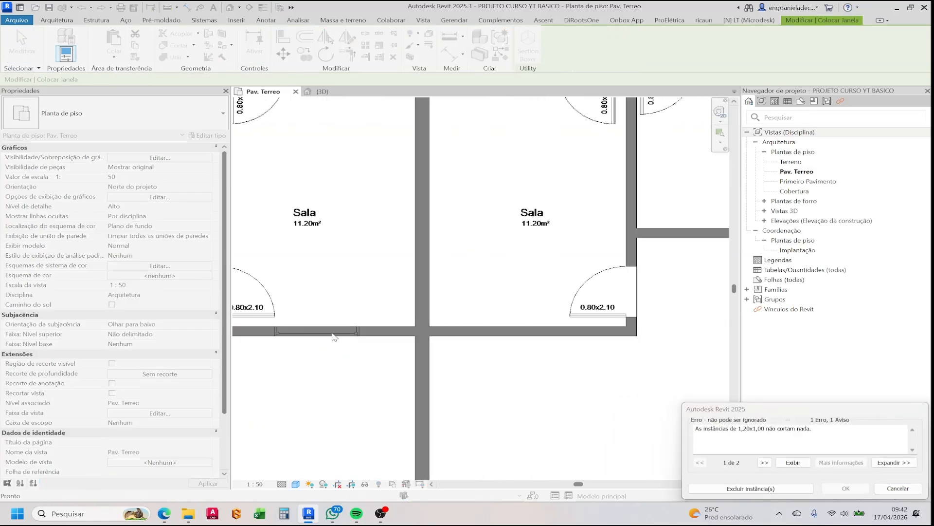
{"action": "left_click", "coordinate": [891, 489]}
{"action": "scroll", "coordinate": [390, 342], "scroll_direction": "up", "scroll_amount": 2}
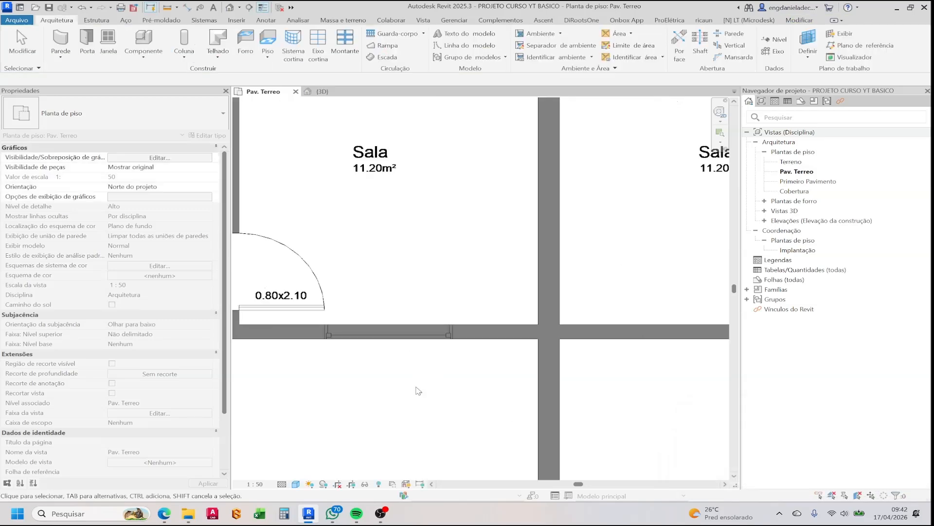
Create a similar 1,20x1,00 window from the western Sala's one and place it in the eastern Sala's south wall.
{"action": "left_click", "coordinate": [389, 339]}
{"action": "key", "text": "c"}
{"action": "key", "text": "s"}
{"action": "scroll", "coordinate": [450, 341], "scroll_direction": "down", "scroll_amount": 1}
{"action": "middle_click_drag", "start_coordinate": [453, 346], "coordinate": [285, 362]}
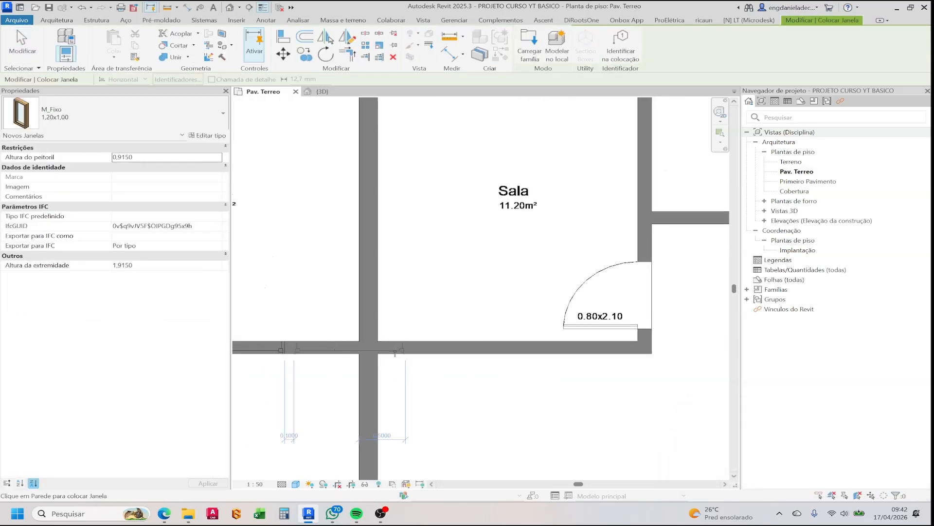
{"action": "left_click", "coordinate": [508, 349]}
Place a 1,20x1,00 window centred in the south wall of the eastern unit's 8.97 m² Quarto.
{"action": "scroll", "coordinate": [518, 294], "scroll_direction": "down", "scroll_amount": 4}
{"action": "middle_click_drag", "start_coordinate": [519, 296], "coordinate": [454, 388]}
{"action": "scroll", "coordinate": [518, 356], "scroll_direction": "up", "scroll_amount": 1}
{"action": "middle_click_drag", "start_coordinate": [518, 355], "coordinate": [363, 386]}
{"action": "scroll", "coordinate": [363, 386], "scroll_direction": "down", "scroll_amount": 1}
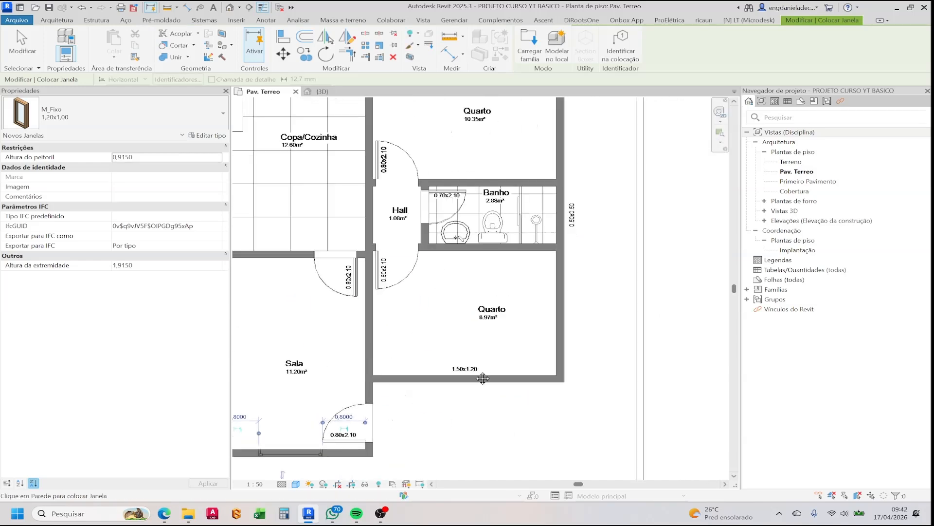
{"action": "scroll", "coordinate": [483, 378], "scroll_direction": "up", "scroll_amount": 2}
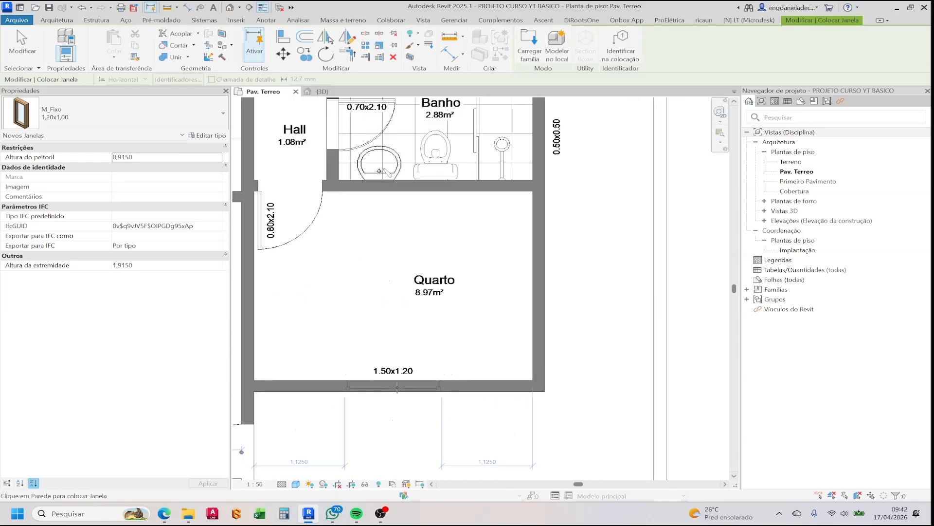
{"action": "left_click", "coordinate": [398, 388]}
Place a 1,20x1,00 window in the north wall of the eastern 10.35 m² Quarto, 1,125 m from its western wall.
{"action": "scroll", "coordinate": [445, 355], "scroll_direction": "down", "scroll_amount": 2}
{"action": "middle_click_drag", "start_coordinate": [454, 251], "coordinate": [476, 410]}
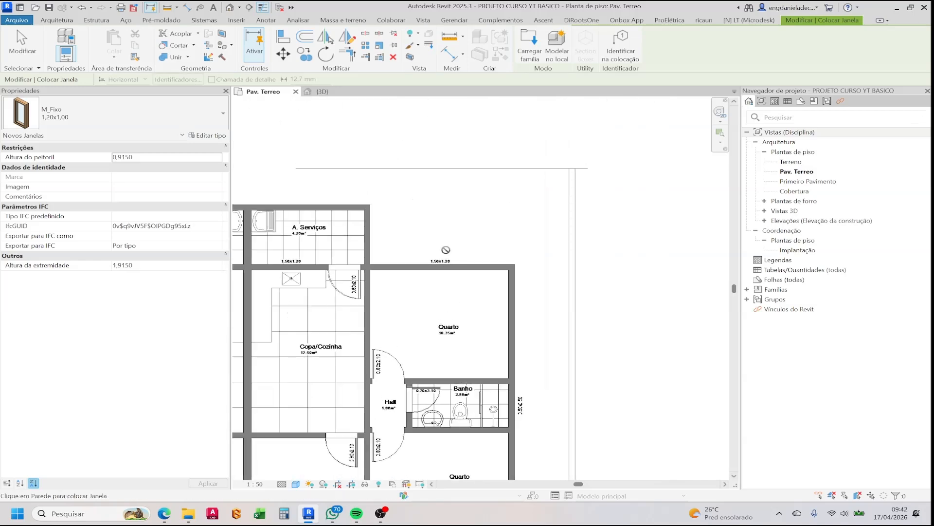
{"action": "scroll", "coordinate": [445, 250], "scroll_direction": "up", "scroll_amount": 5}
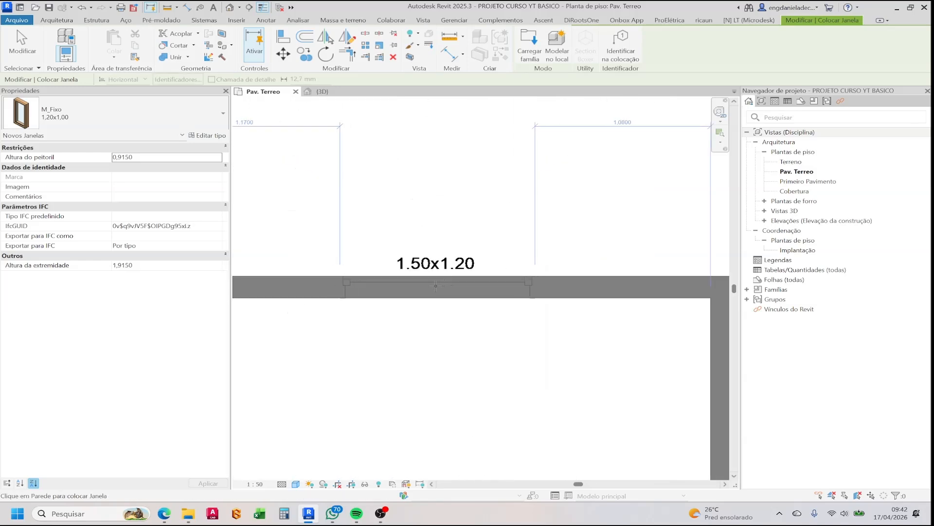
{"action": "left_click", "coordinate": [430, 286]}
{"action": "scroll", "coordinate": [431, 299], "scroll_direction": "down", "scroll_amount": 3}
{"action": "middle_click_drag", "start_coordinate": [313, 297], "coordinate": [530, 305]}
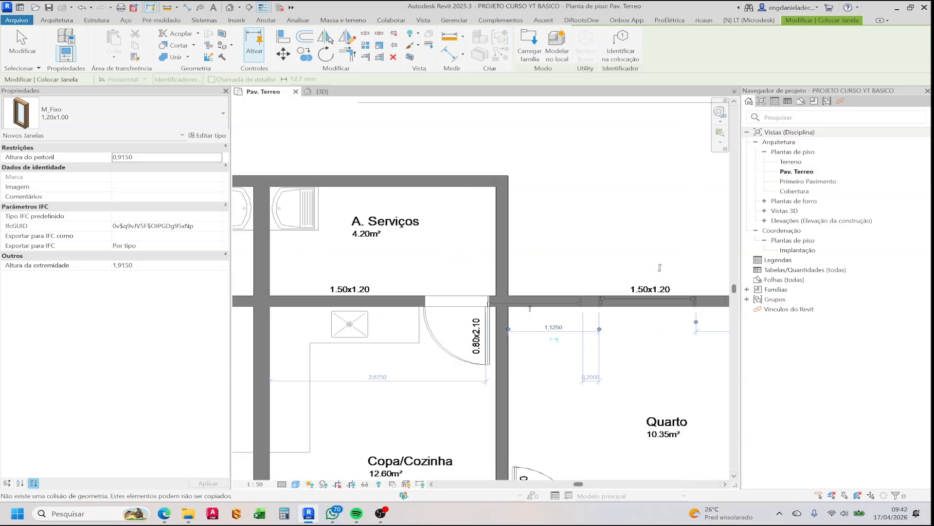
{"action": "scroll", "coordinate": [515, 287], "scroll_direction": "down", "scroll_amount": 4}
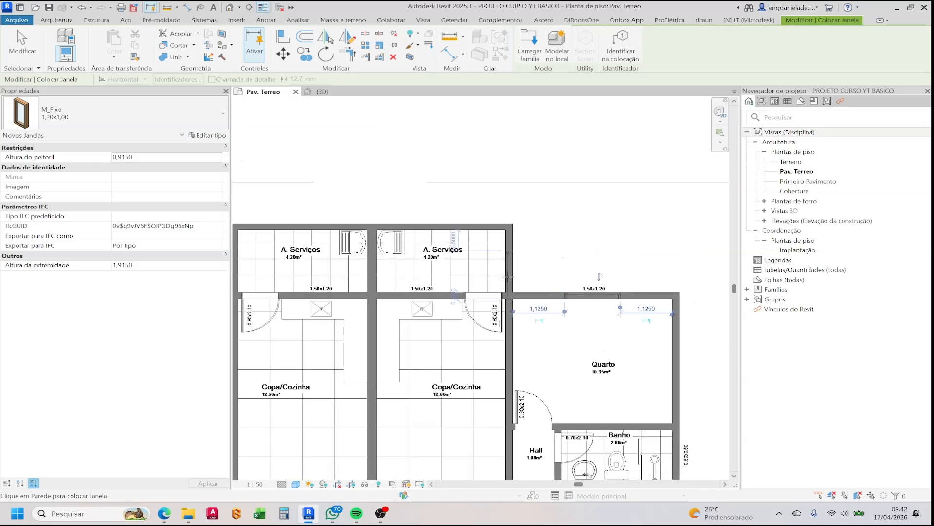
{"action": "scroll", "coordinate": [509, 278], "scroll_direction": "up", "scroll_amount": 4}
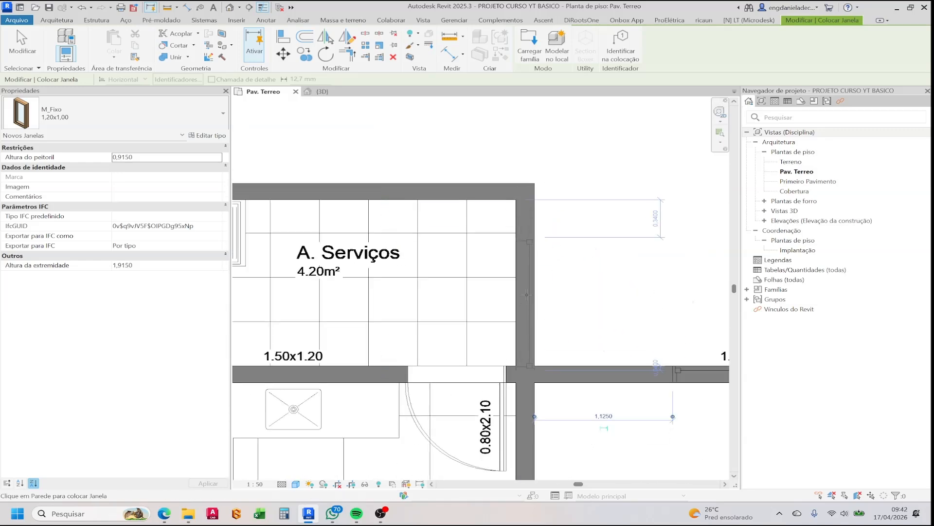
{"action": "scroll", "coordinate": [526, 295], "scroll_direction": "down", "scroll_amount": 6}
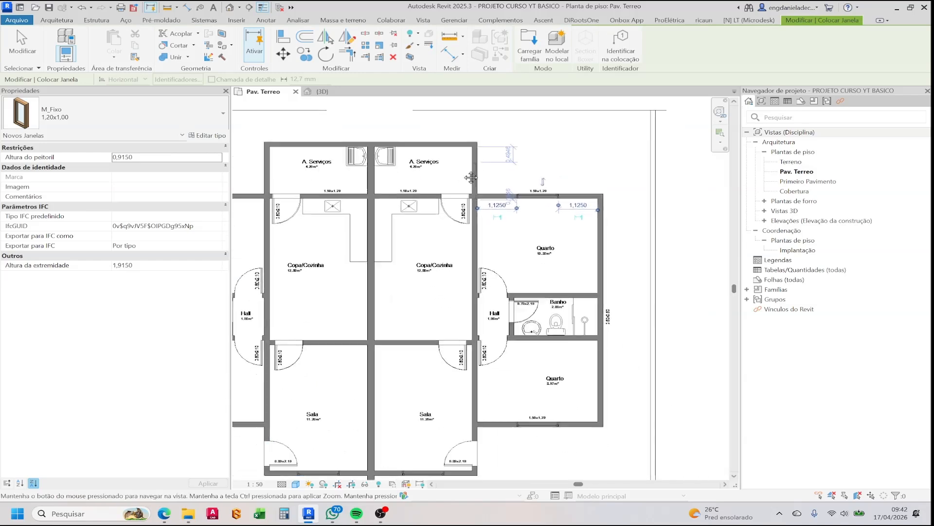
{"action": "middle_click_drag", "start_coordinate": [471, 178], "coordinate": [450, 158]}
{"action": "scroll", "coordinate": [542, 238], "scroll_direction": "up", "scroll_amount": 3}
{"action": "middle_click_drag", "start_coordinate": [542, 238], "coordinate": [547, 226]}
{"action": "scroll", "coordinate": [520, 324], "scroll_direction": "down", "scroll_amount": 1}
{"action": "key", "text": "Escape"}
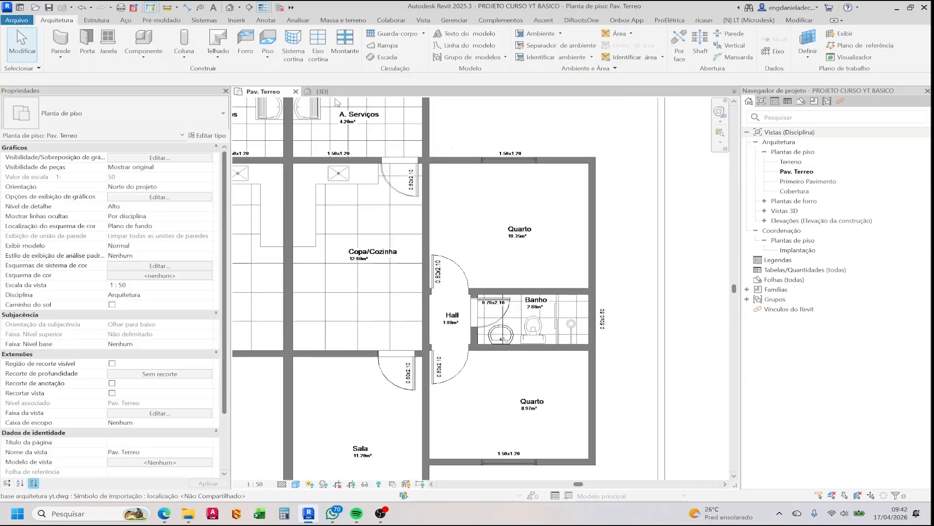
In the 3D view, set the sill height of the window in the eastern Sala's south wall to 1,00 m.
{"action": "left_click", "coordinate": [322, 92]}
{"action": "middle_click_drag", "start_coordinate": [462, 268], "coordinate": [411, 283], "text": "shift"}
{"action": "scroll", "coordinate": [424, 289], "scroll_direction": "up", "scroll_amount": 3}
{"action": "middle_click_drag", "start_coordinate": [441, 313], "coordinate": [367, 302], "text": "shift"}
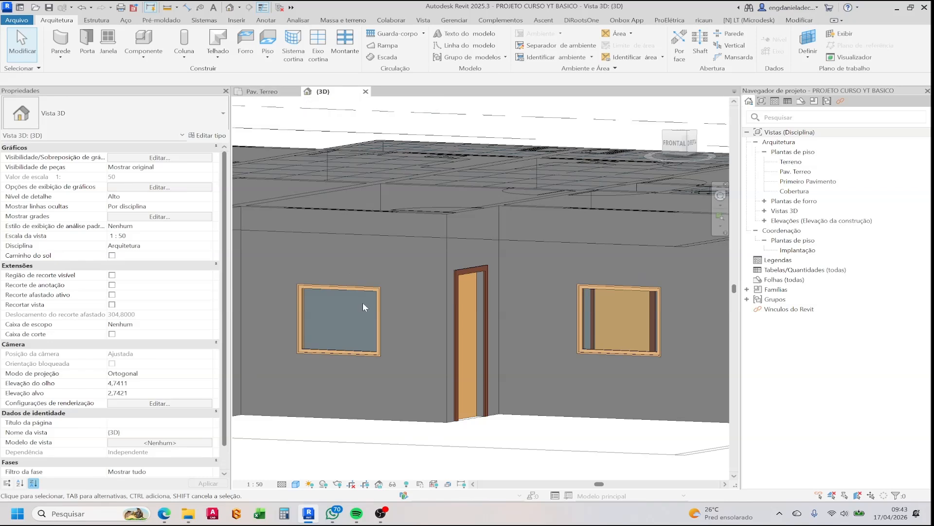
{"action": "left_click", "coordinate": [379, 298]}
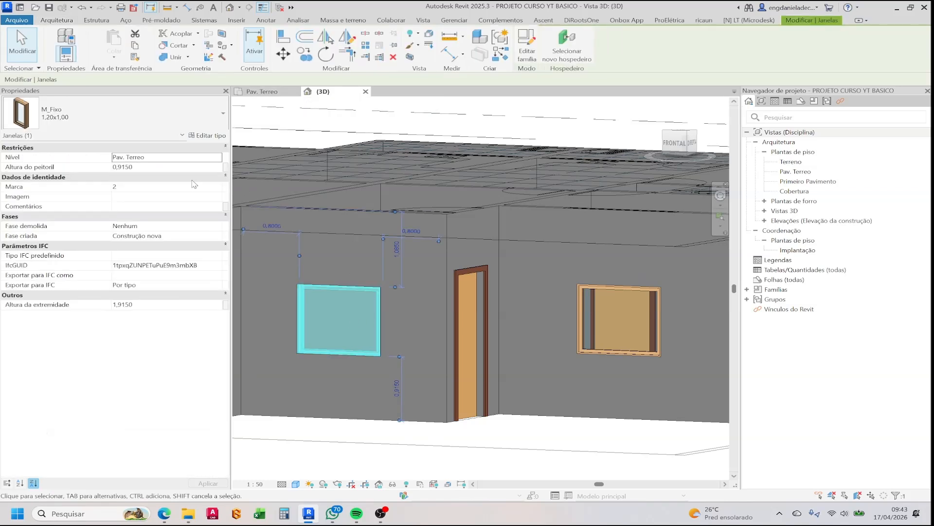
{"action": "left_click", "coordinate": [146, 168]}
{"action": "type", "text": "1"}
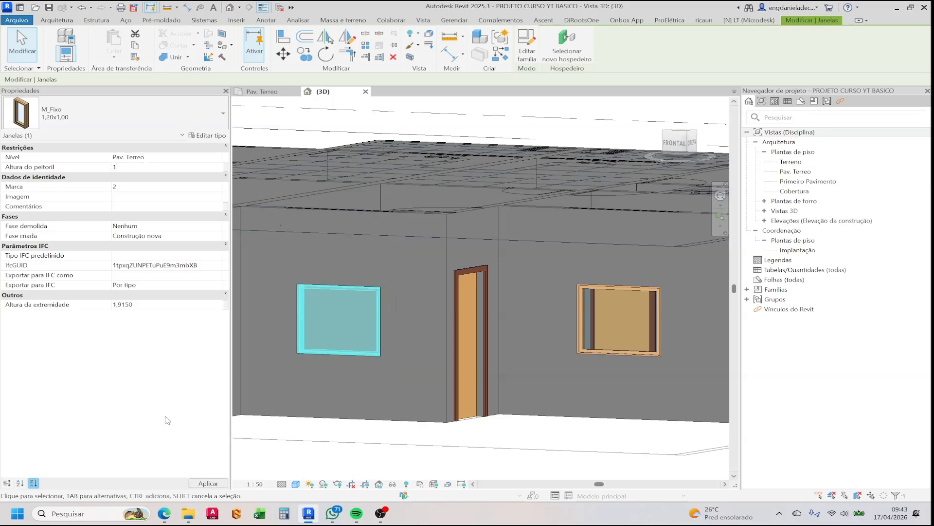
{"action": "left_click", "coordinate": [208, 484]}
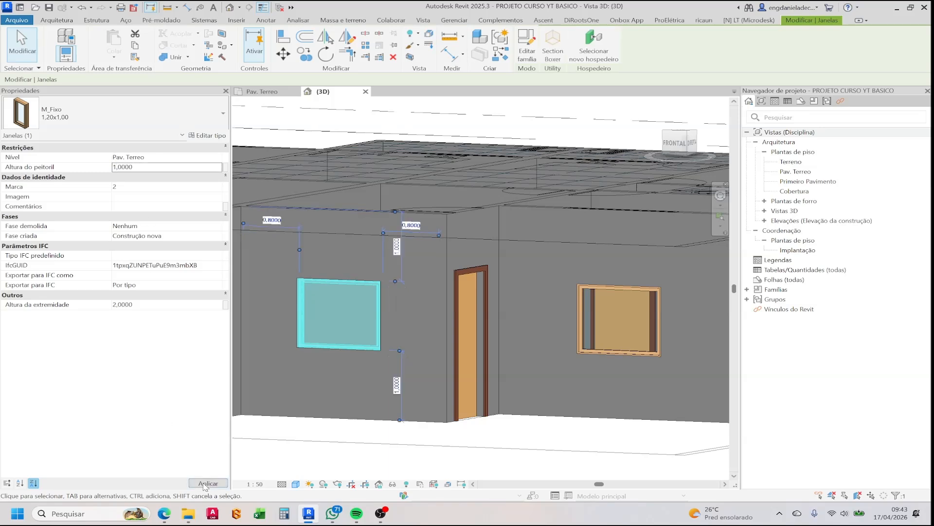
{"action": "key", "text": "Escape"}
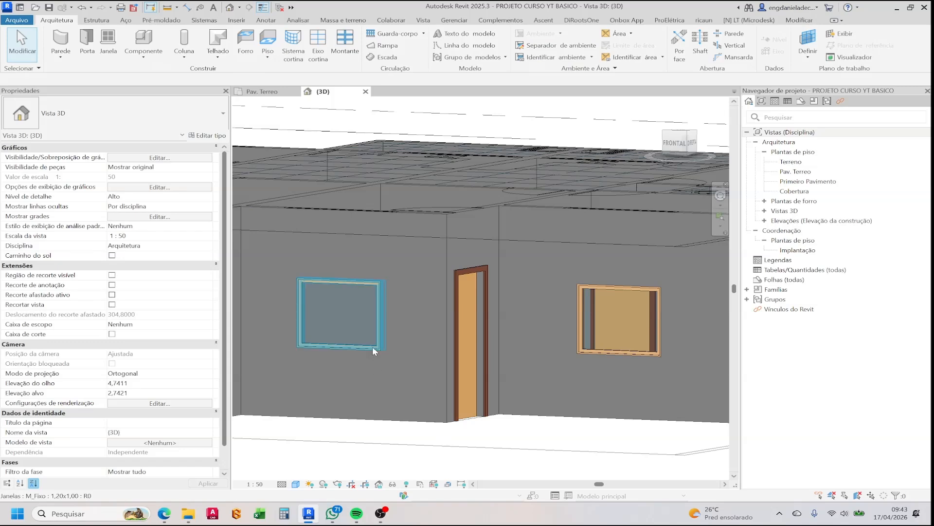
Select all instances of the 1,20x1,00 window, set their sill height to 1,00 m and return to the Pav. Terreo plan.
{"action": "left_click", "coordinate": [372, 347]}
{"action": "key", "text": "s"}
{"action": "key", "text": "a"}
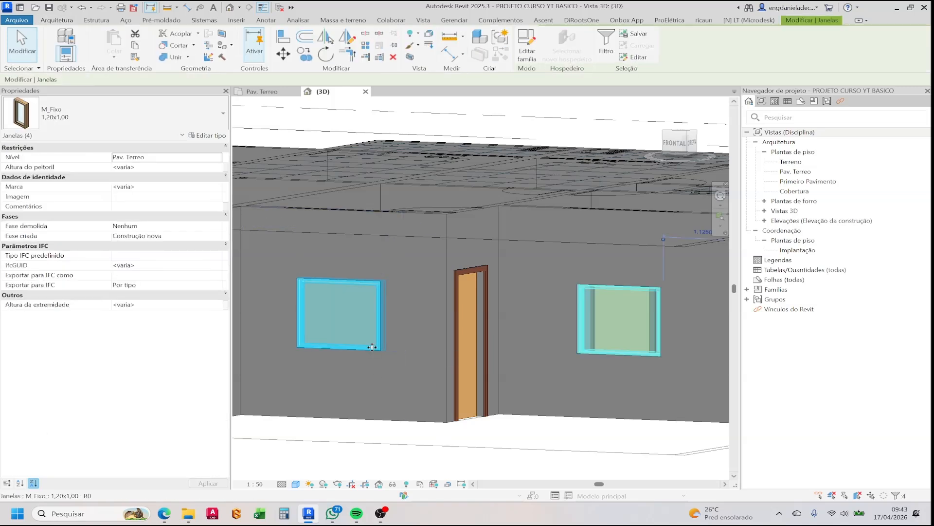
{"action": "left_click", "coordinate": [155, 167]}
{"action": "type", "text": "1"}
{"action": "left_click", "coordinate": [207, 483]}
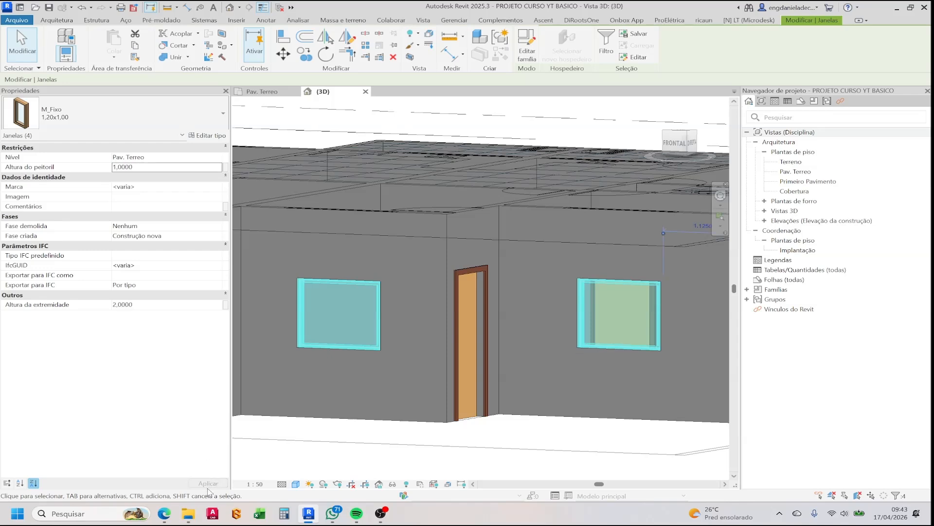
{"action": "key", "text": "Escape"}
{"action": "scroll", "coordinate": [316, 399], "scroll_direction": "down", "scroll_amount": 5}
{"action": "middle_click_drag", "start_coordinate": [436, 352], "coordinate": [460, 423], "text": "shift"}
{"action": "left_click", "coordinate": [267, 91]}
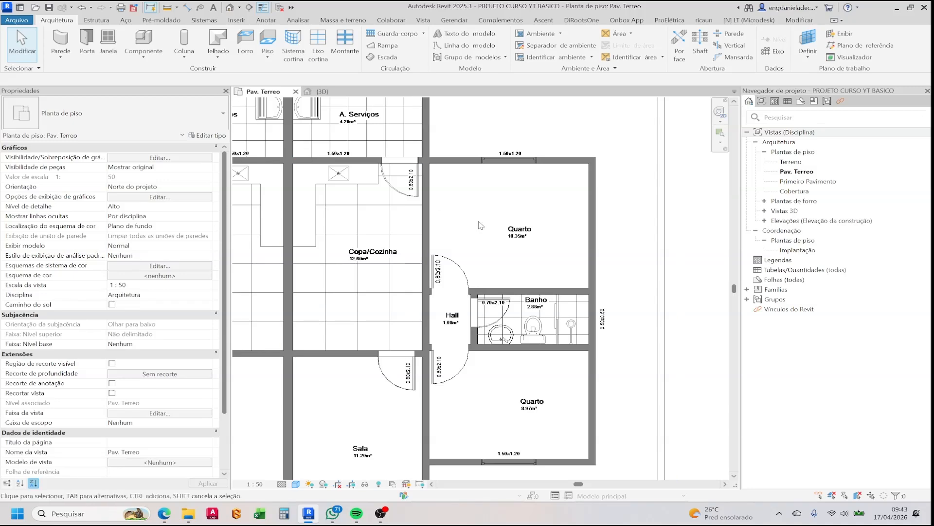
{"action": "key", "text": "w"}
{"action": "key", "text": "n"}
{"action": "scroll", "coordinate": [514, 250], "scroll_direction": "up", "scroll_amount": 2}
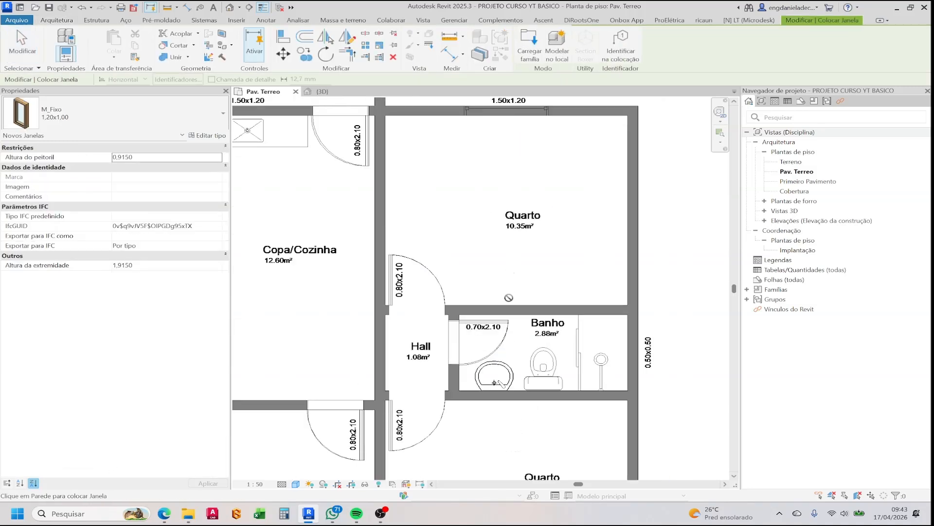
{"action": "left_click", "coordinate": [140, 157]}
{"action": "key", "text": "Escape"}
{"action": "key", "text": "Escape"}
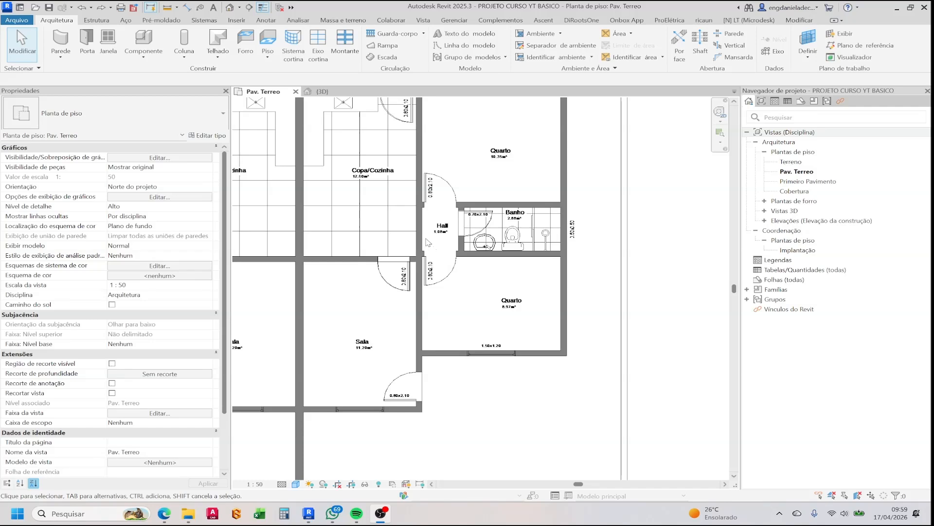
Start a new window and duplicate the M_Fixo 1,20x1,00 type as 0,60x0,60.
{"action": "left_click", "coordinate": [108, 42]}
{"action": "left_click", "coordinate": [176, 108]}
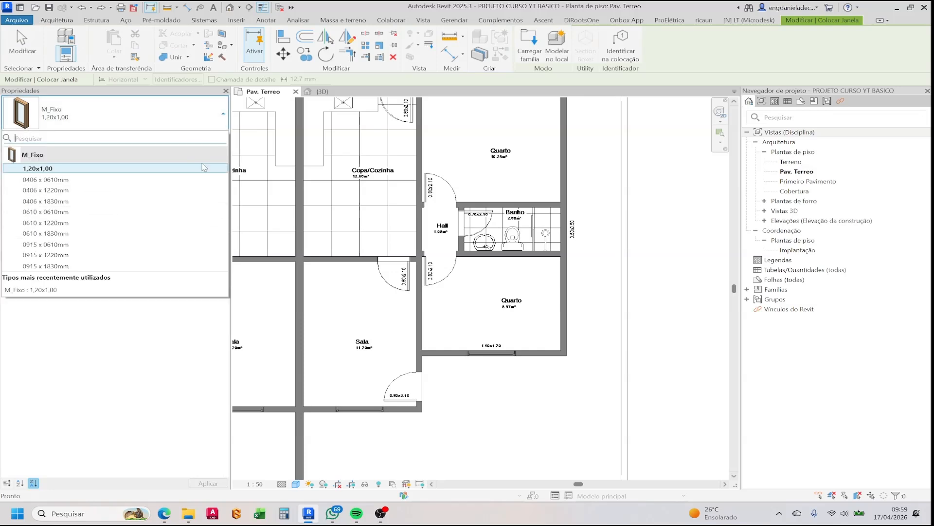
{"action": "left_click", "coordinate": [156, 168]}
{"action": "left_click", "coordinate": [209, 135]}
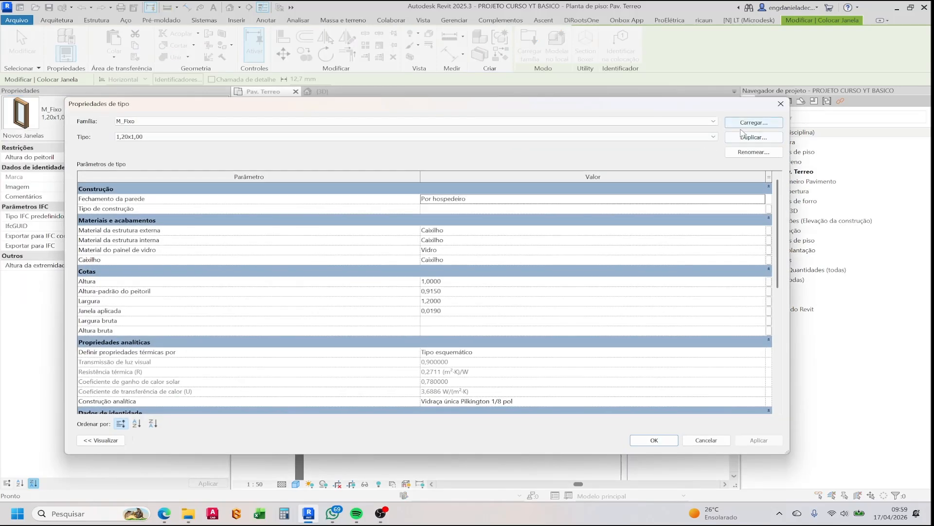
{"action": "left_click", "coordinate": [754, 136]}
{"action": "type", "text": "0,60x0,60"}
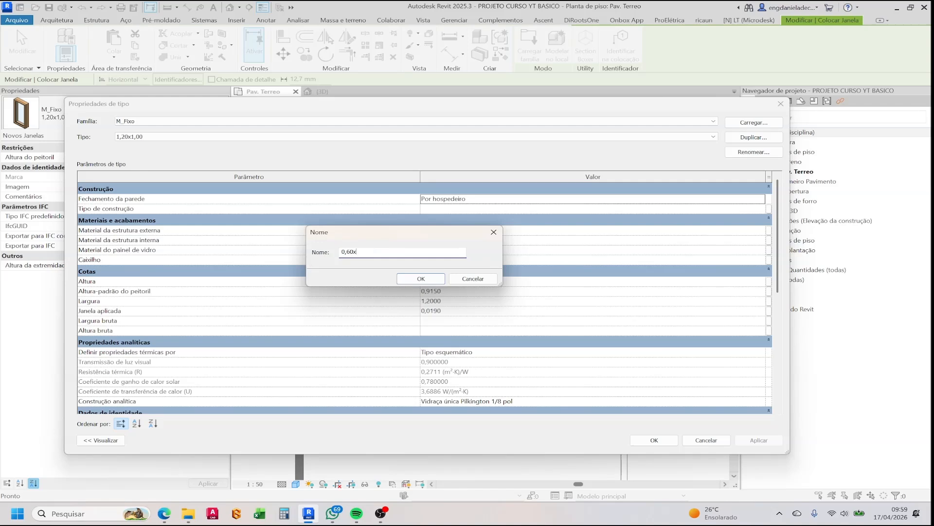
{"action": "left_click", "coordinate": [423, 279]}
Set the height and width of the 0,60x0,60 window type to 0,60 m each.
{"action": "left_click", "coordinate": [456, 281]}
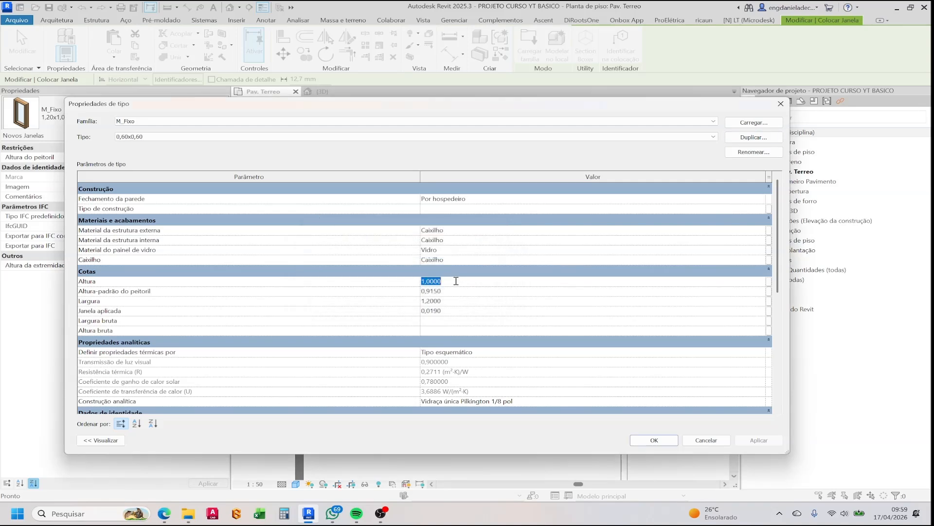
{"action": "type", "text": "0.6"}
{"action": "left_click", "coordinate": [452, 300]}
{"action": "type", "text": "0"}
{"action": "type", "text": ".6"}
{"action": "left_click", "coordinate": [654, 440]}
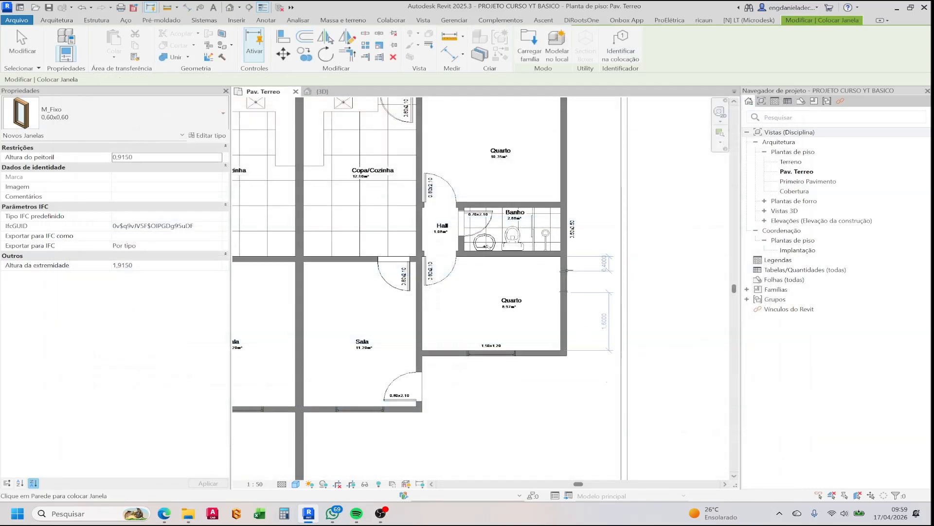
Place a 0,60x0,60 window with a 1,70 m sill height in the eastern Banho's east wall, 0,30 m from both adjoining walls.
{"action": "scroll", "coordinate": [568, 225], "scroll_direction": "up", "scroll_amount": 3}
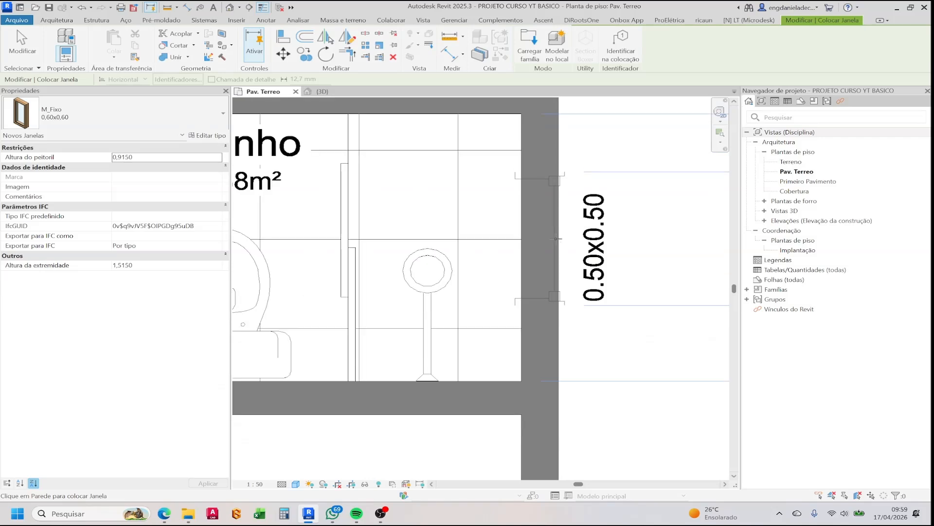
{"action": "left_click", "coordinate": [150, 158]}
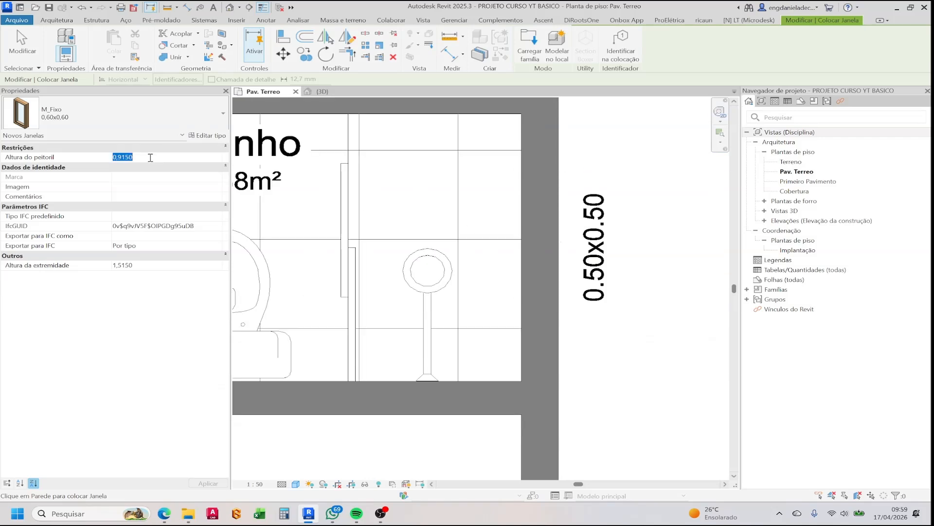
{"action": "type", "text": "87"}
{"action": "scroll", "coordinate": [546, 229], "scroll_direction": "down", "scroll_amount": 1}
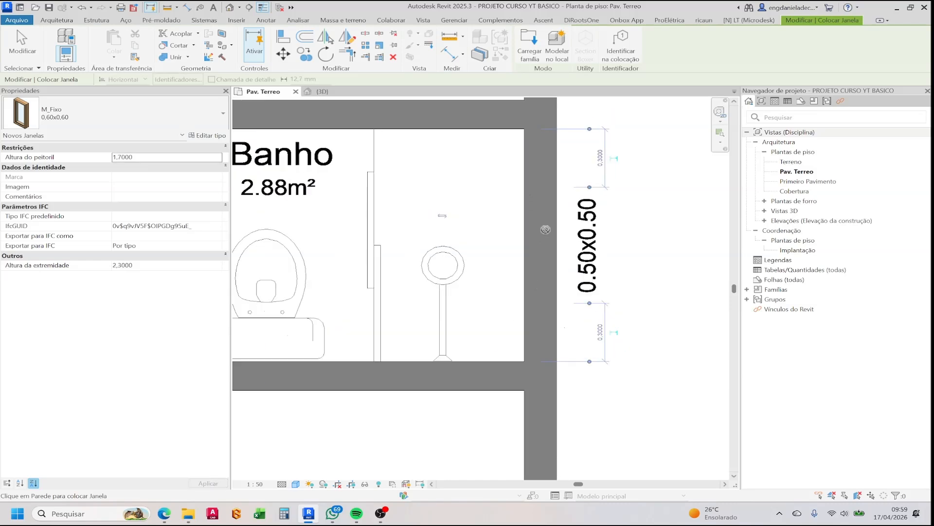
{"action": "scroll", "coordinate": [545, 230], "scroll_direction": "down", "scroll_amount": 1}
{"action": "key", "text": "Escape"}
{"action": "scroll", "coordinate": [535, 256], "scroll_direction": "down", "scroll_amount": 1}
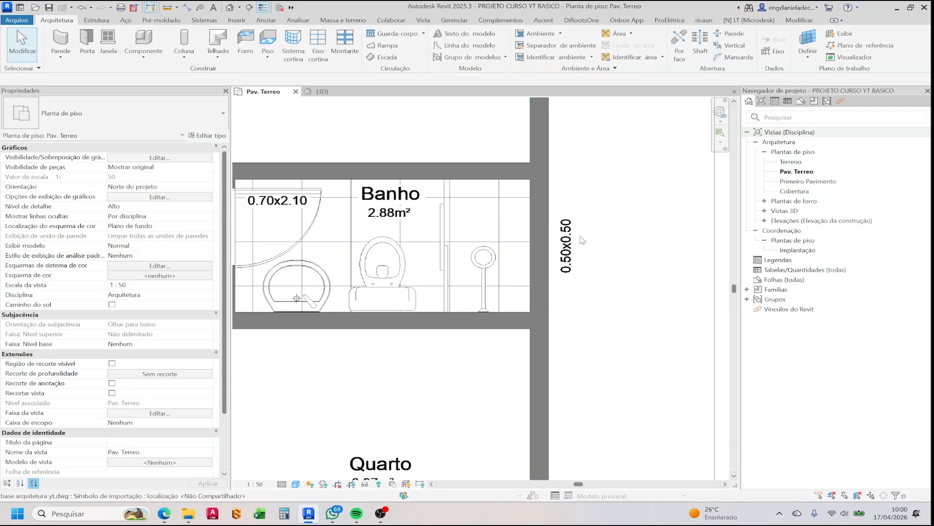
Set the cut plane offset in the Pav. Terreo plan's view range to 1,70 m.
{"action": "scroll", "coordinate": [568, 238], "scroll_direction": "down", "scroll_amount": 1}
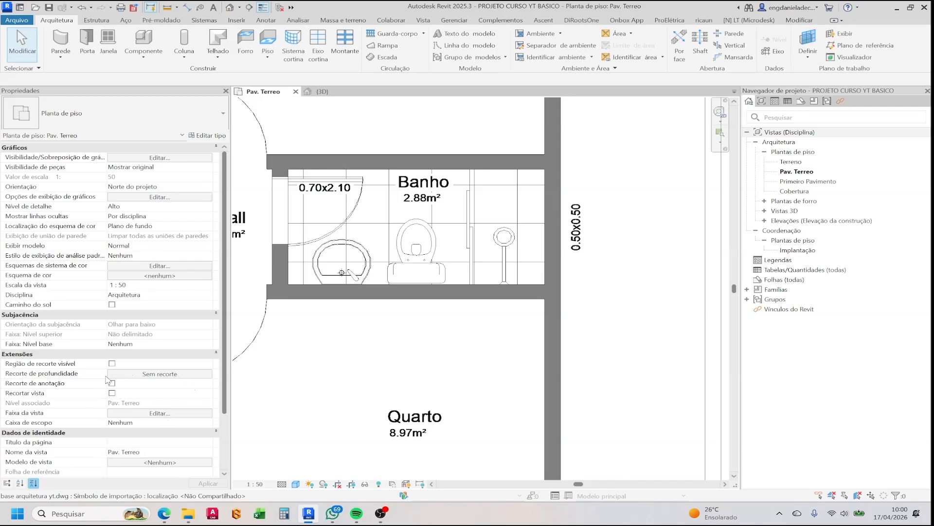
{"action": "left_click", "coordinate": [180, 413]}
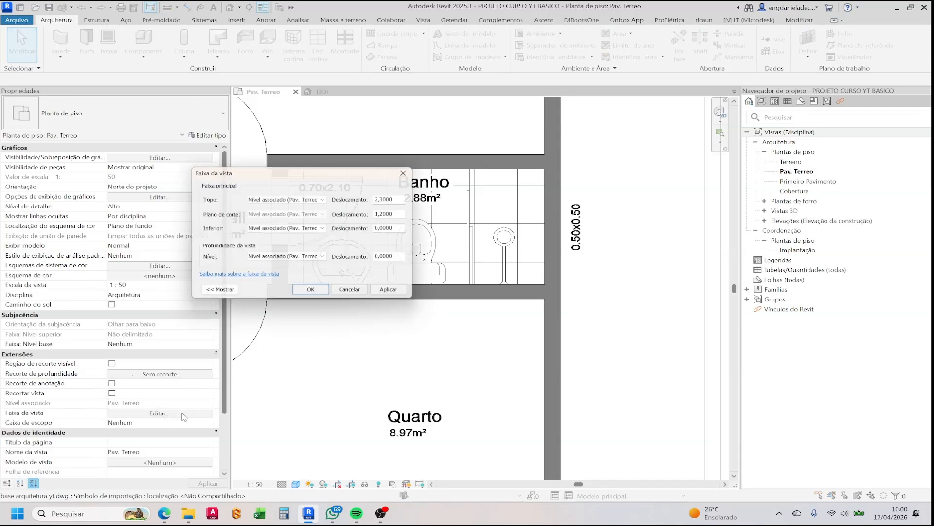
{"action": "left_click_drag", "start_coordinate": [312, 170], "coordinate": [467, 195]}
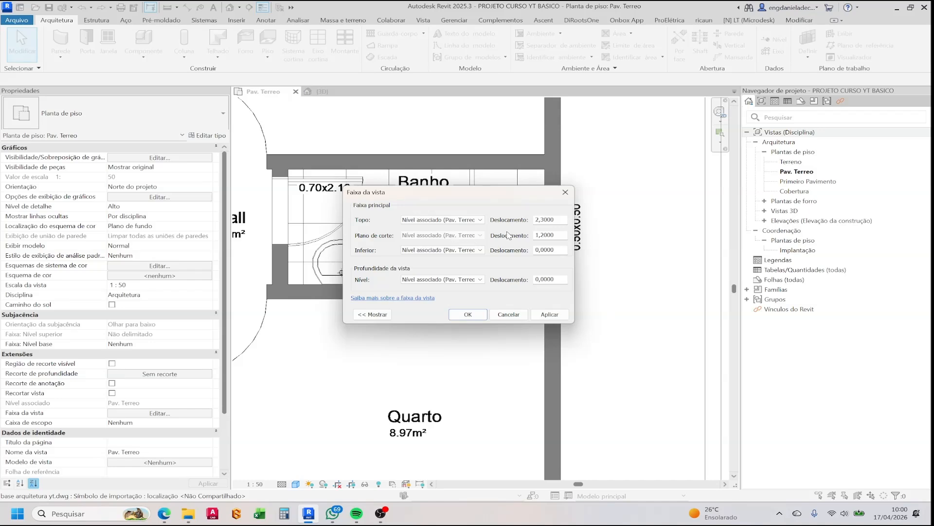
{"action": "left_click", "coordinate": [381, 317]}
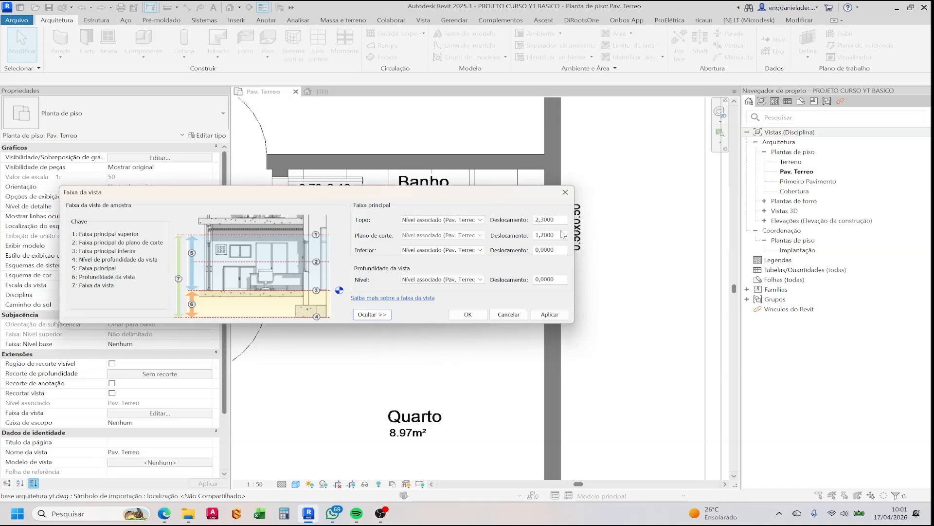
{"action": "double_click", "coordinate": [558, 235]}
{"action": "type", "text": "1,"}
{"action": "left_click", "coordinate": [467, 315]}
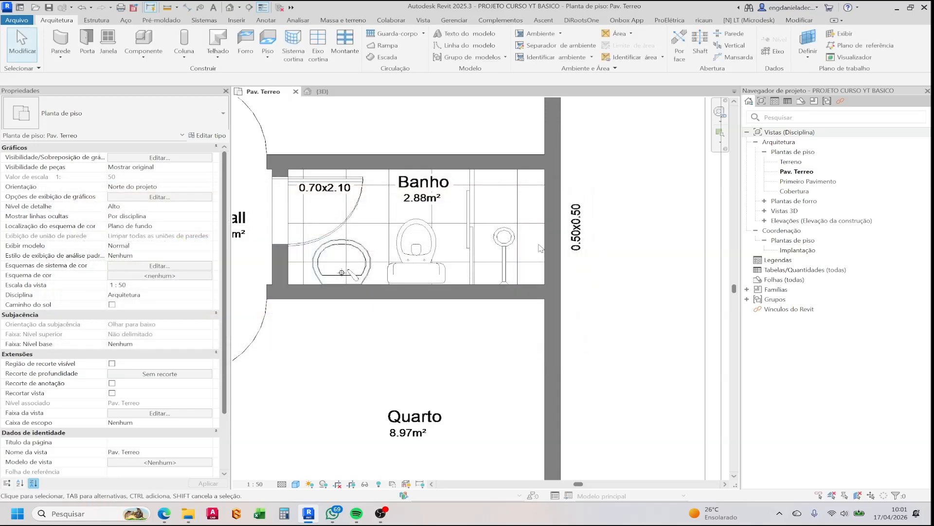
Inspect the type properties of the window in the eastern Banho's east wall.
{"action": "left_click", "coordinate": [564, 235]}
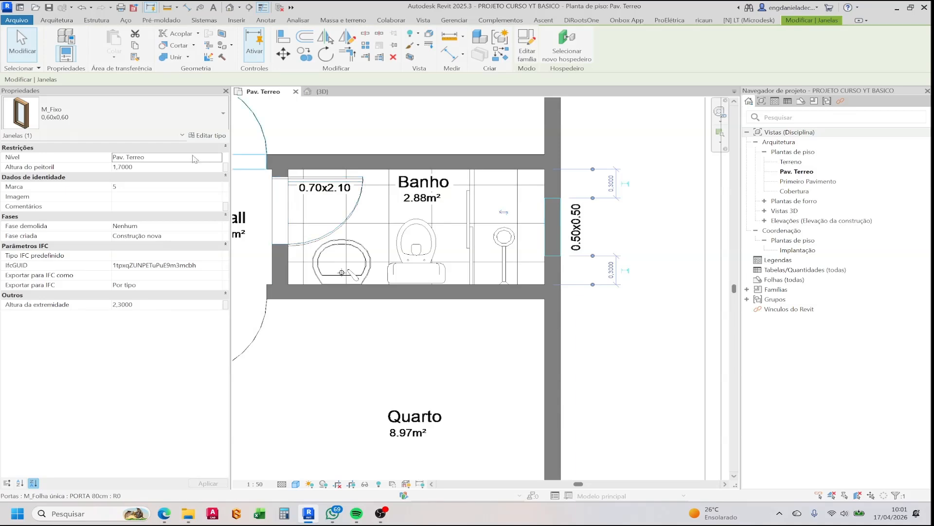
{"action": "left_click", "coordinate": [207, 135]}
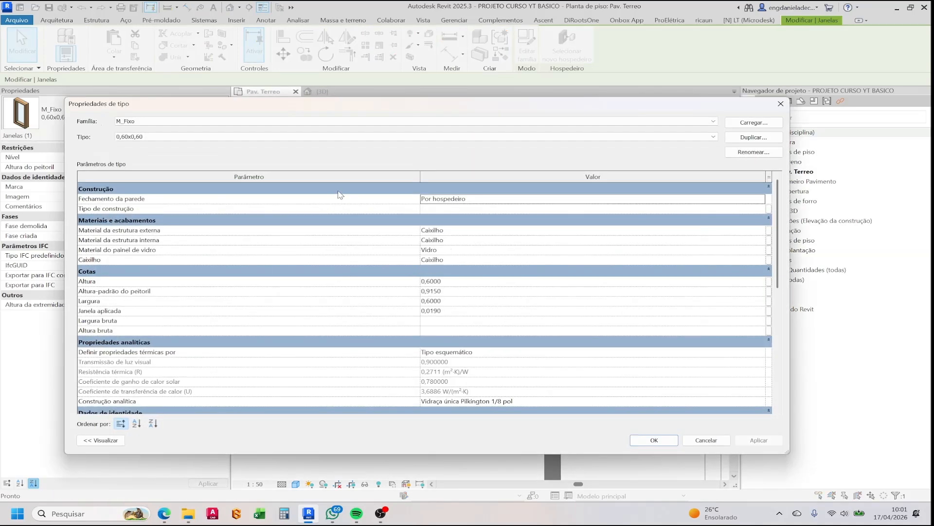
{"action": "key", "text": "Escape"}
{"action": "key", "text": "Escape"}
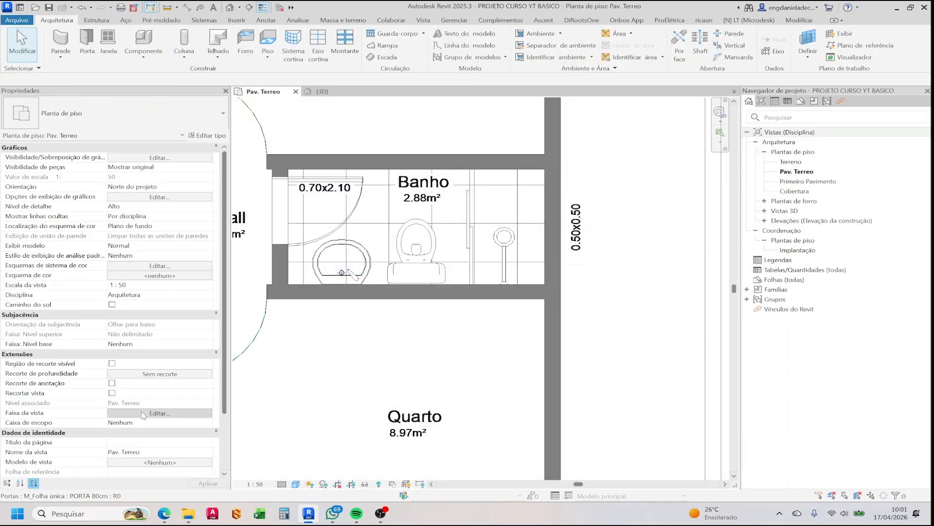
Set the cut plane offset in the Pav. Terreo plan's view range to 1,75 m to show the Banho window.
{"action": "left_click", "coordinate": [143, 414]}
{"action": "left_click_drag", "start_coordinate": [562, 234], "coordinate": [502, 243]}
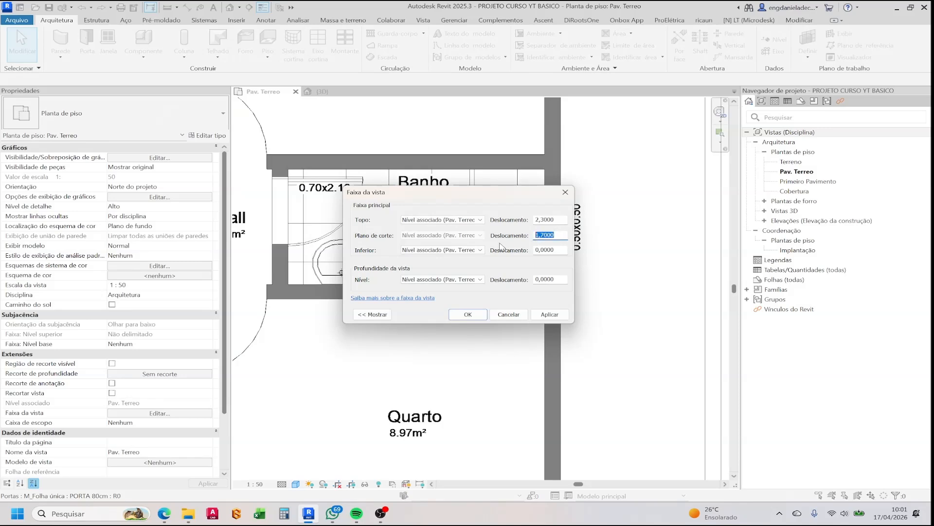
{"action": "type", "text": "1.75"}
{"action": "left_click", "coordinate": [555, 314]}
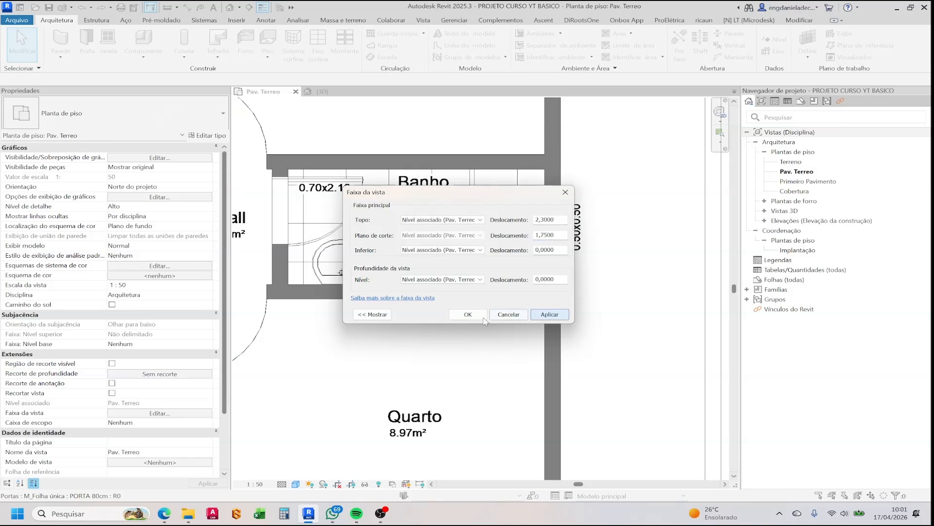
{"action": "left_click", "coordinate": [467, 314]}
{"action": "scroll", "coordinate": [535, 234], "scroll_direction": "down", "scroll_amount": 2}
{"action": "scroll", "coordinate": [553, 218], "scroll_direction": "up", "scroll_amount": 4}
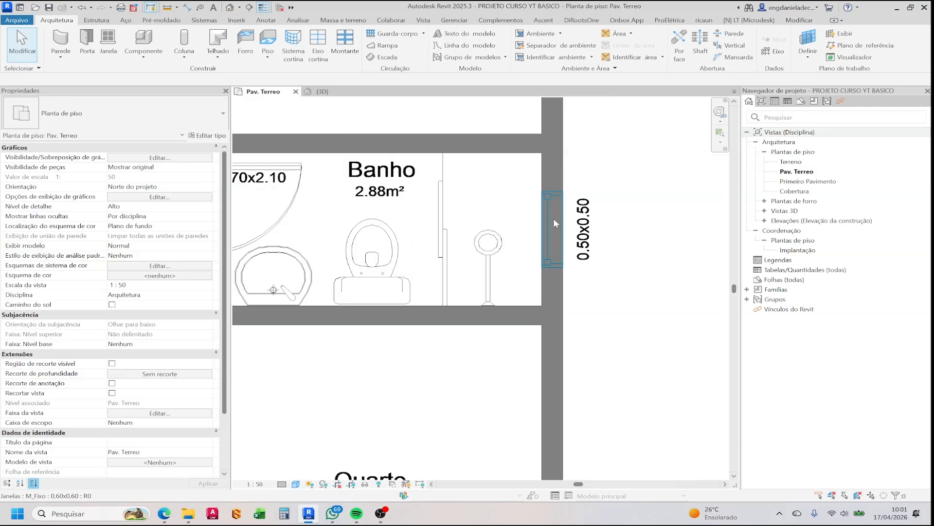
{"action": "scroll", "coordinate": [565, 241], "scroll_direction": "up", "scroll_amount": 1}
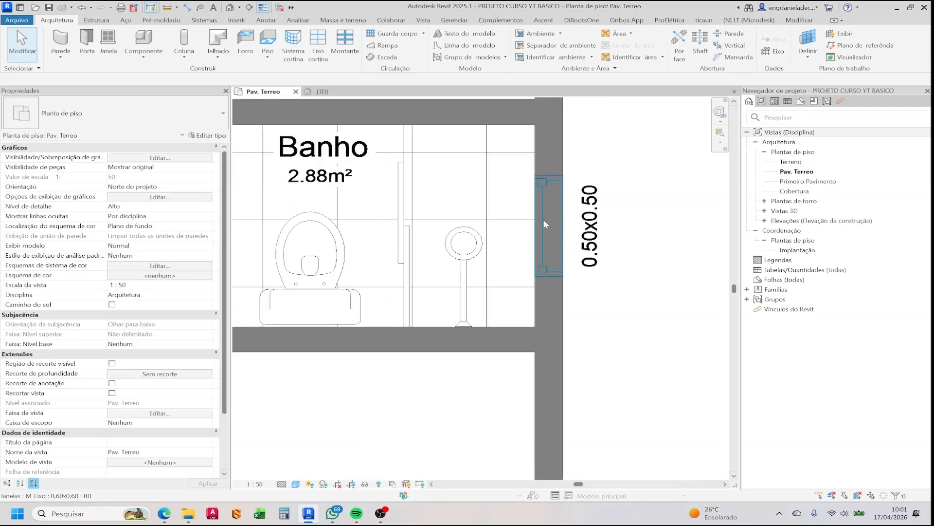
Inspect the instance properties of the window in the eastern Banho's east wall.
{"action": "left_click", "coordinate": [545, 271]}
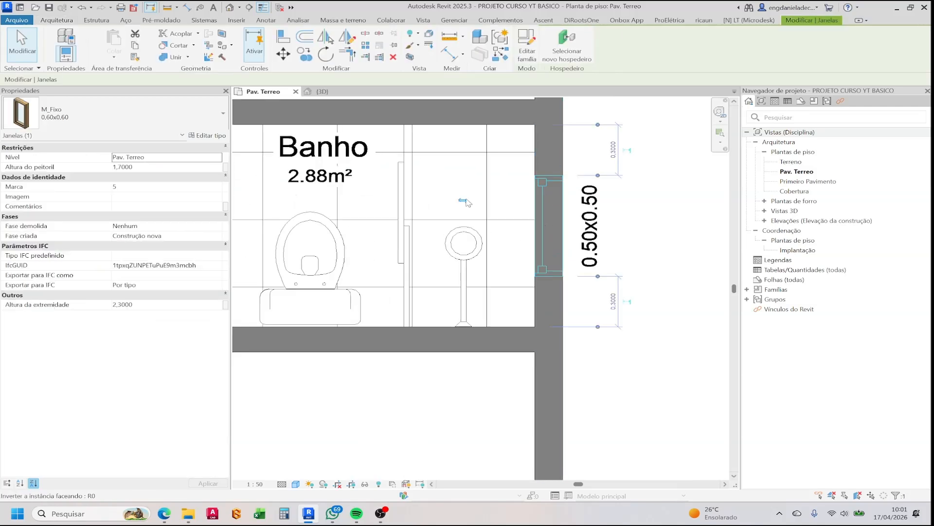
{"action": "key", "text": "Escape"}
{"action": "scroll", "coordinate": [524, 211], "scroll_direction": "down", "scroll_amount": 3}
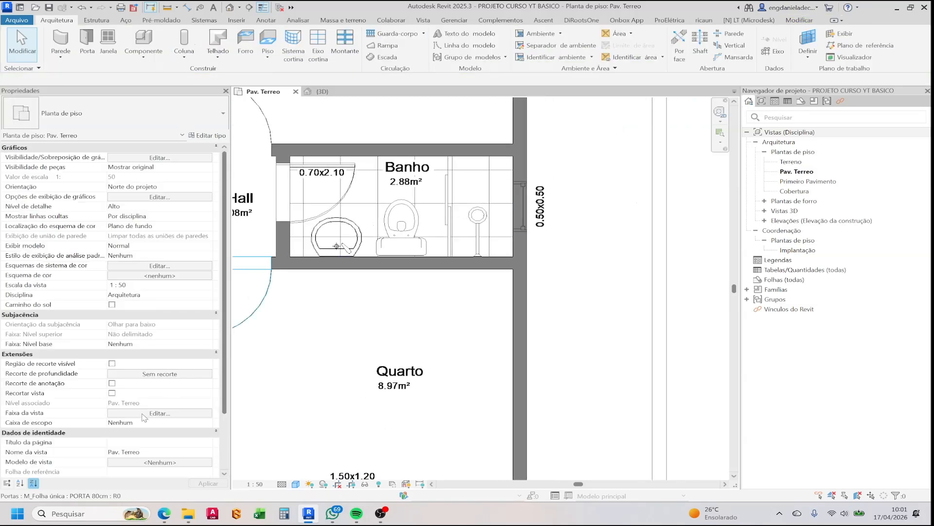
{"action": "scroll", "coordinate": [333, 338], "scroll_direction": "down", "scroll_amount": 4}
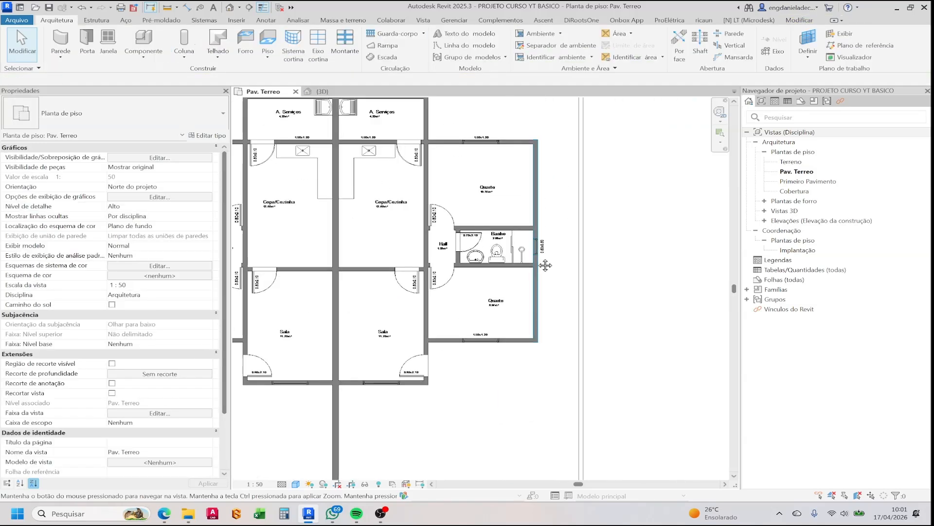
{"action": "scroll", "coordinate": [408, 334], "scroll_direction": "up", "scroll_amount": 4}
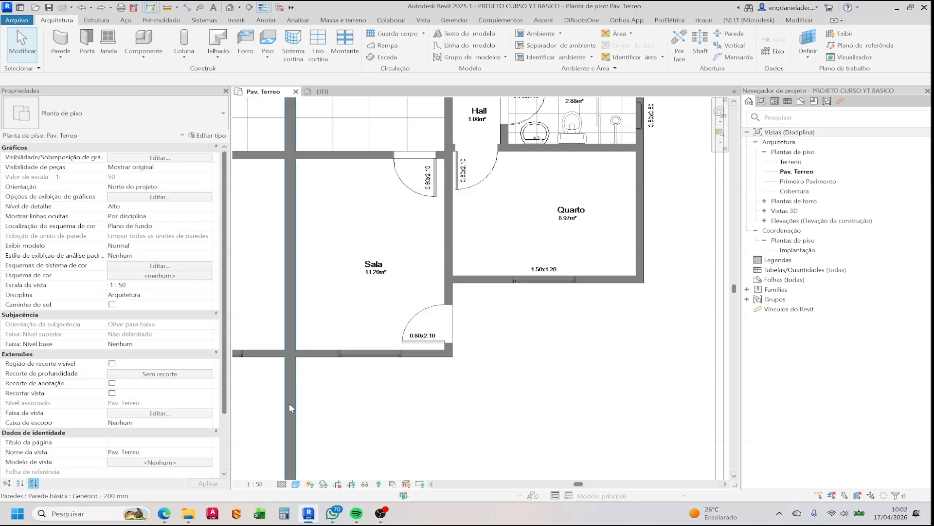
Set the cut plane offset in the Pav. Terreo plan's view range to 2,20 m and examine how doors and windows display.
{"action": "left_click", "coordinate": [168, 413]}
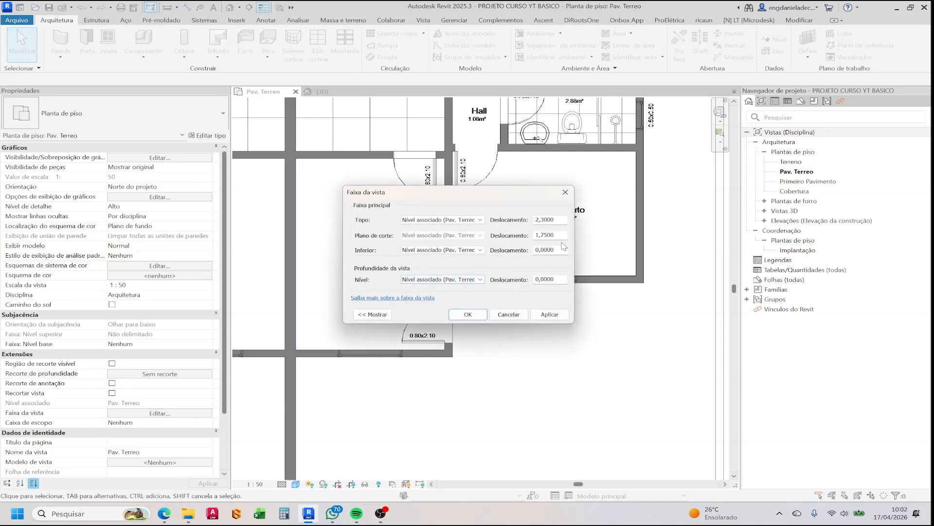
{"action": "double_click", "coordinate": [564, 234]}
{"action": "type", "text": "2"}
{"action": "left_click", "coordinate": [550, 313]}
{"action": "left_click", "coordinate": [469, 314]}
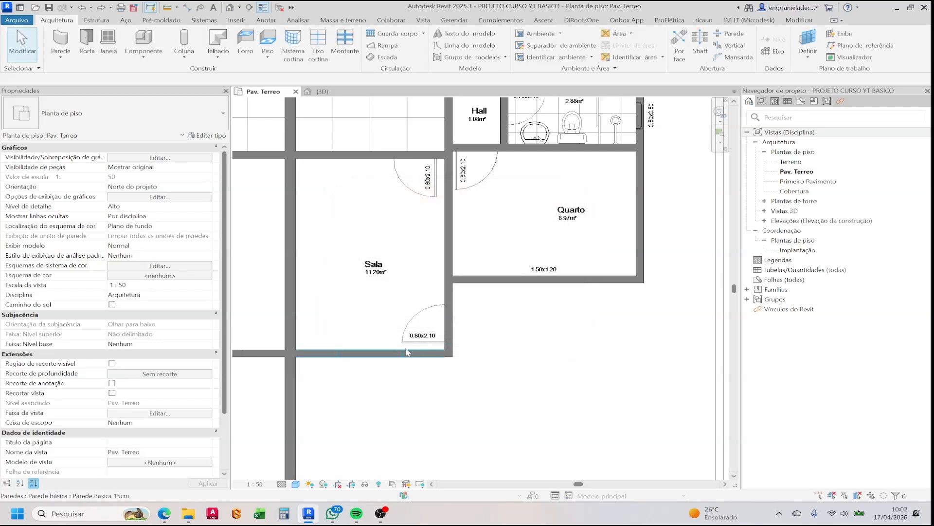
{"action": "scroll", "coordinate": [409, 349], "scroll_direction": "up", "scroll_amount": 2}
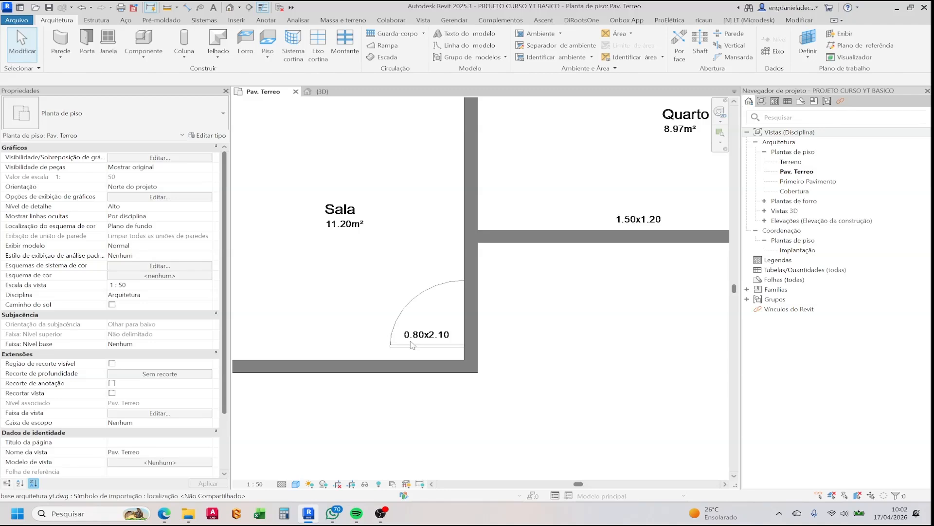
{"action": "scroll", "coordinate": [415, 307], "scroll_direction": "down", "scroll_amount": 5}
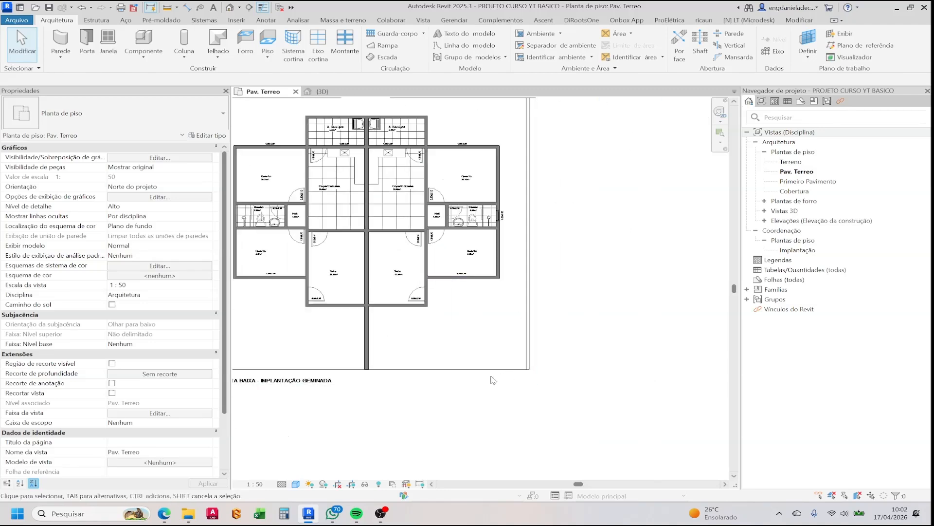
{"action": "left_click", "coordinate": [488, 369]}
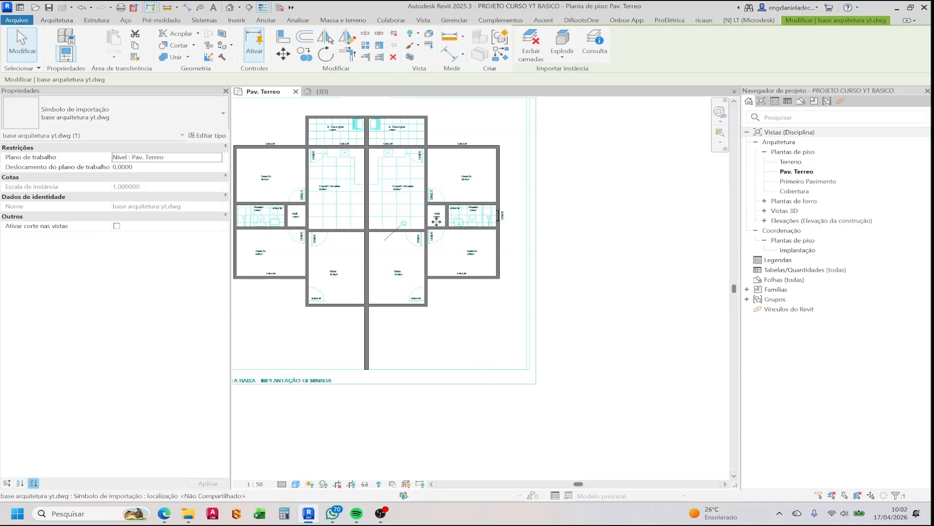
{"action": "scroll", "coordinate": [406, 224], "scroll_direction": "up", "scroll_amount": 4}
{"action": "scroll", "coordinate": [407, 224], "scroll_direction": "up", "scroll_amount": 1}
{"action": "key", "text": "Escape"}
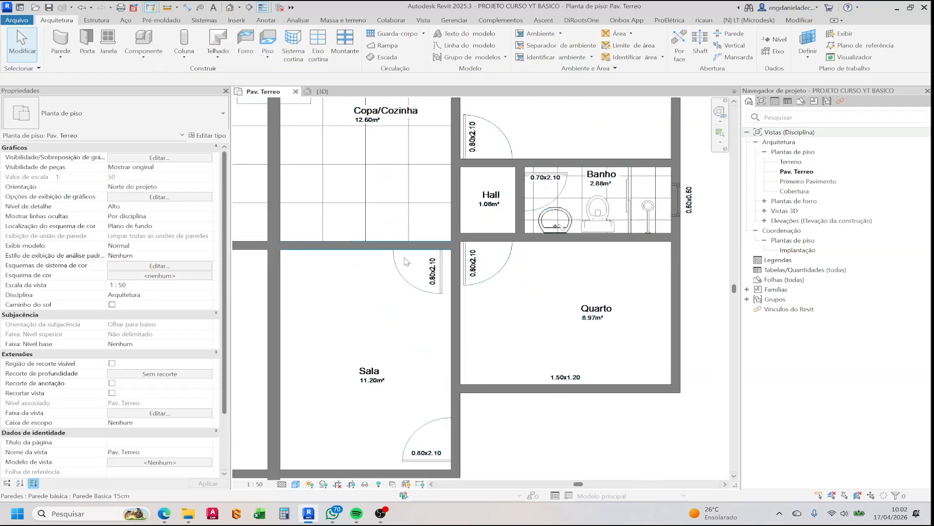
Set the cut plane offset in the Pav. Terreo plan's view range back to 1,75 m.
{"action": "scroll", "coordinate": [427, 305], "scroll_direction": "down", "scroll_amount": 2}
{"action": "middle_click_drag", "start_coordinate": [427, 305], "coordinate": [428, 270]}
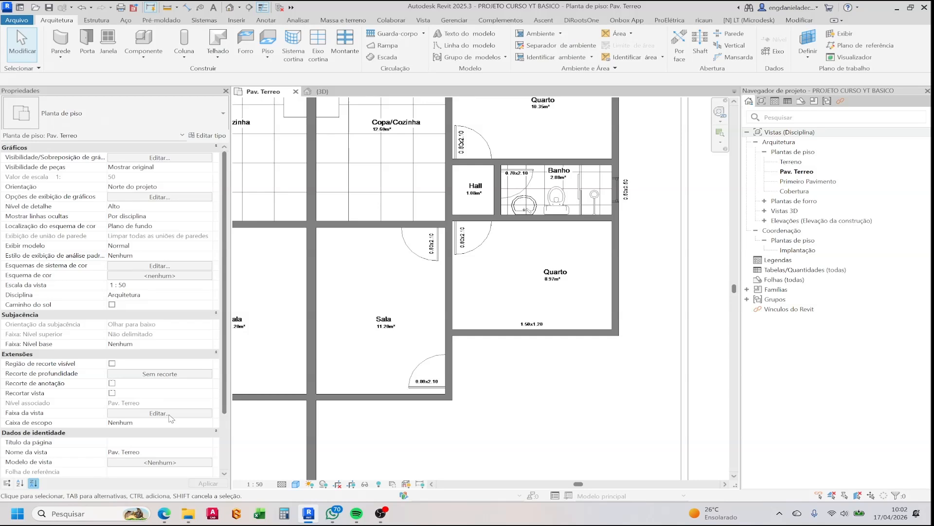
{"action": "left_click", "coordinate": [176, 413]}
{"action": "left_click", "coordinate": [566, 236]}
{"action": "double_click", "coordinate": [566, 235]}
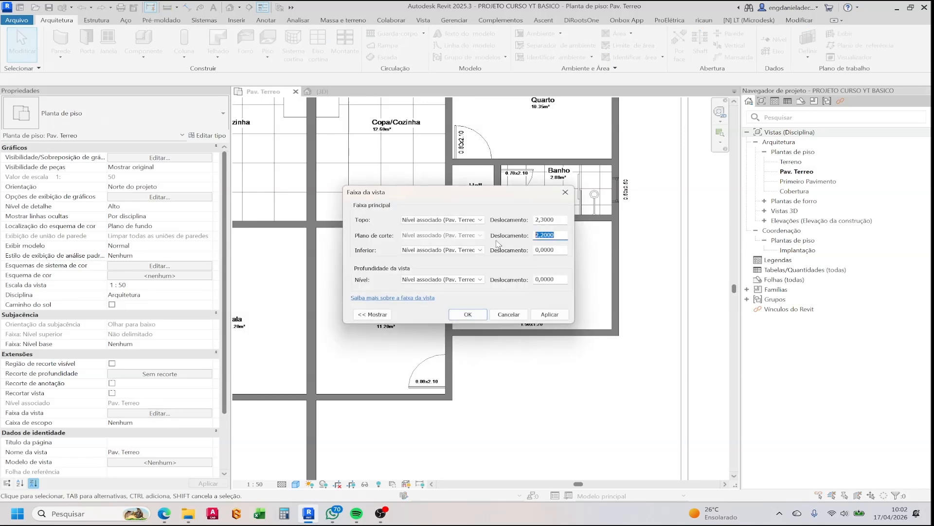
{"action": "type", "text": "1,"}
{"action": "left_click", "coordinate": [549, 314]}
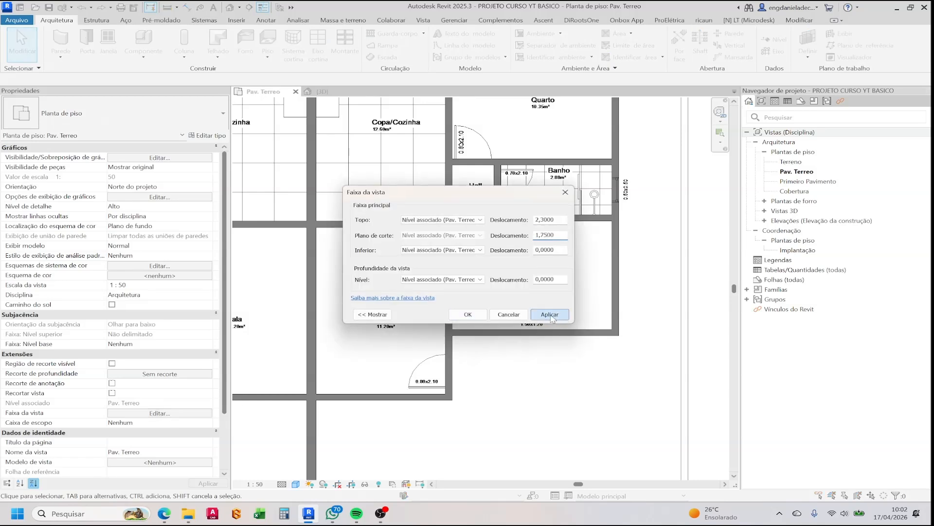
{"action": "left_click", "coordinate": [467, 314]}
Examine how the doors and windows display across the Pav. Terreo plan, including the eastern Sala's front window.
{"action": "scroll", "coordinate": [469, 267], "scroll_direction": "down", "scroll_amount": 2}
{"action": "scroll", "coordinate": [469, 267], "scroll_direction": "down", "scroll_amount": 3}
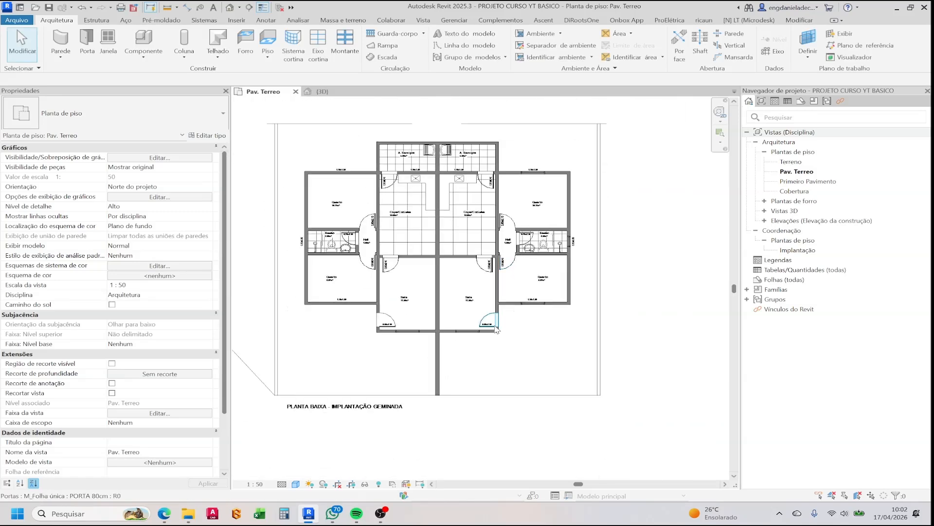
{"action": "scroll", "coordinate": [495, 329], "scroll_direction": "up", "scroll_amount": 5}
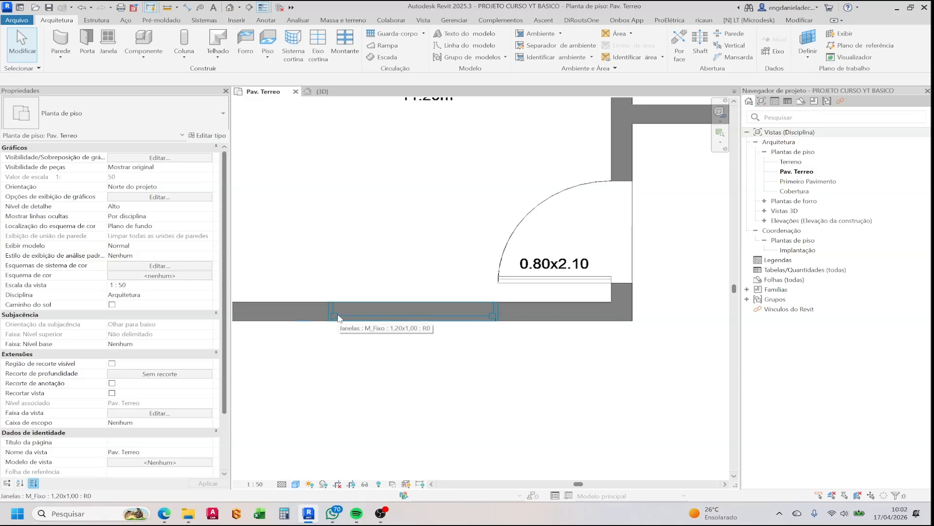
{"action": "scroll", "coordinate": [339, 317], "scroll_direction": "down", "scroll_amount": 6}
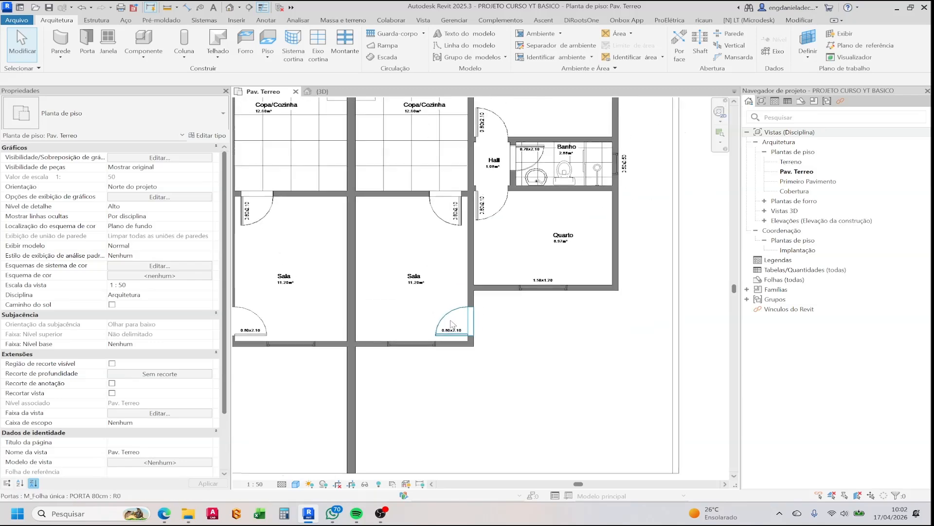
{"action": "middle_click_drag", "start_coordinate": [575, 169], "coordinate": [548, 244]}
{"action": "scroll", "coordinate": [509, 195], "scroll_direction": "down", "scroll_amount": 2}
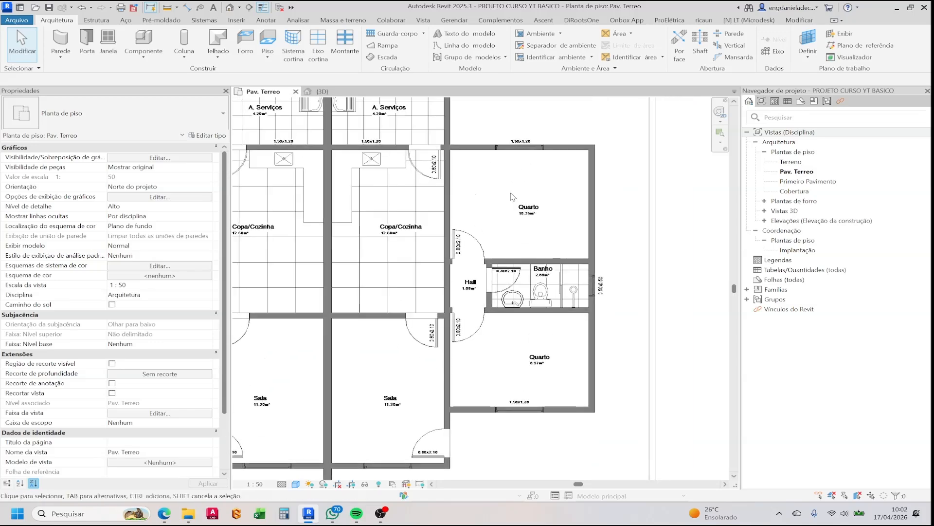
{"action": "scroll", "coordinate": [485, 215], "scroll_direction": "down", "scroll_amount": 1}
{"action": "middle_click_drag", "start_coordinate": [485, 215], "coordinate": [521, 210]}
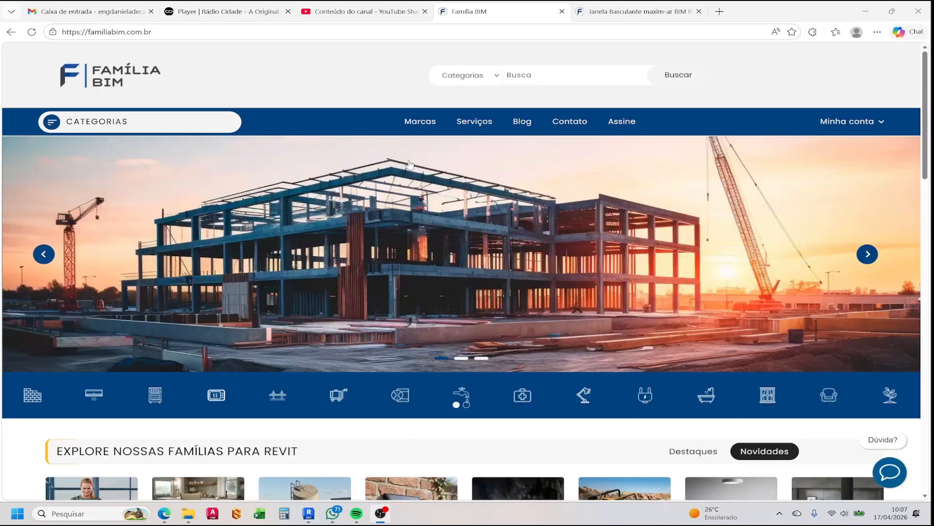
Switch to the Família BIM website in the browser and search its family library for "Janela".
{"action": "left_click", "coordinate": [539, 77]}
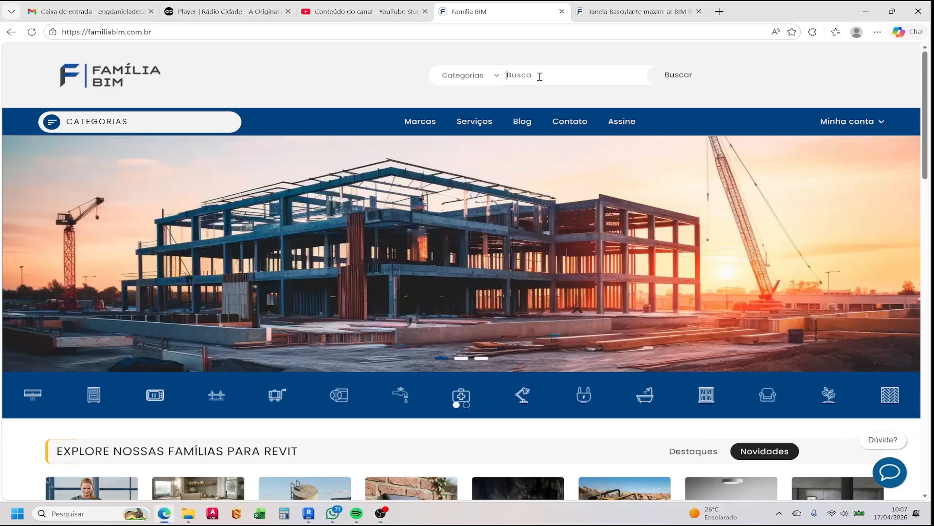
{"action": "type", "text": "Janelas"}
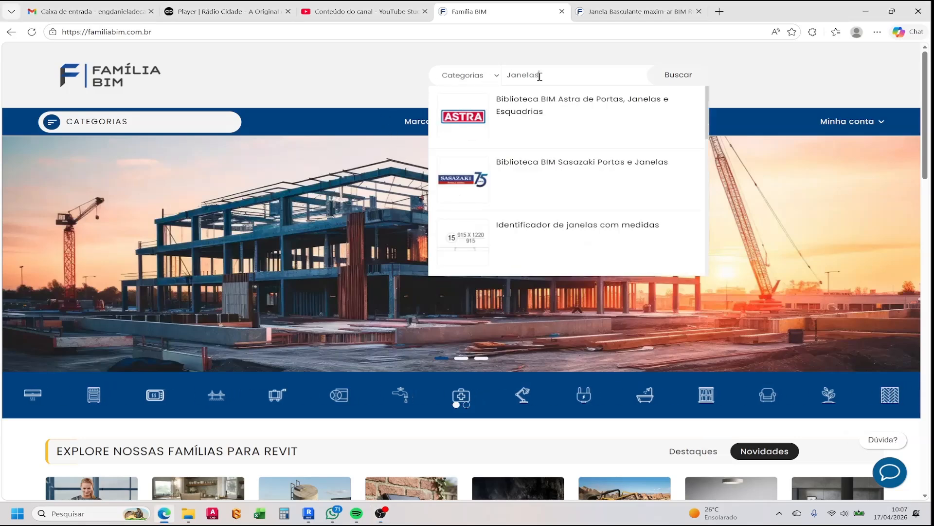
{"action": "key", "text": "BackSpace"}
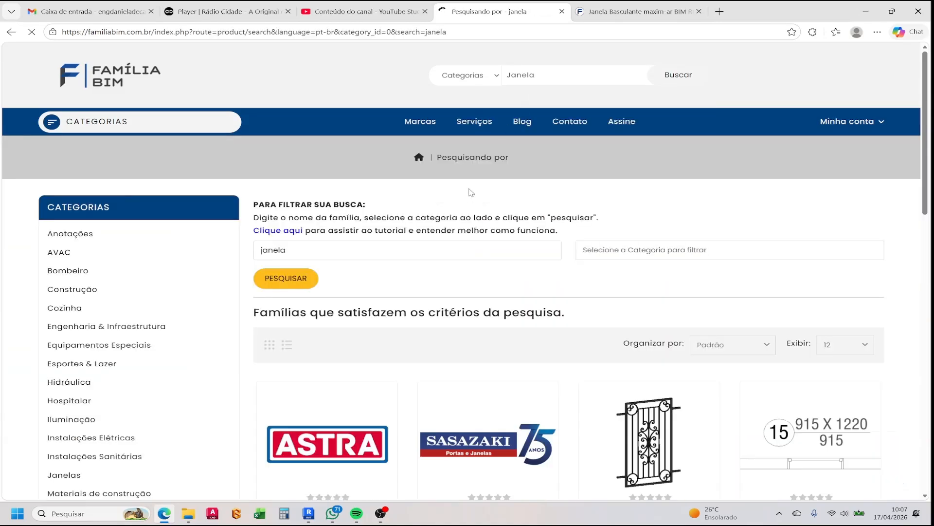
Browse the first three pages of window families and open the Janela de correr 3 folhas com persiana page.
{"action": "scroll", "coordinate": [421, 311], "scroll_direction": "down", "scroll_amount": 10}
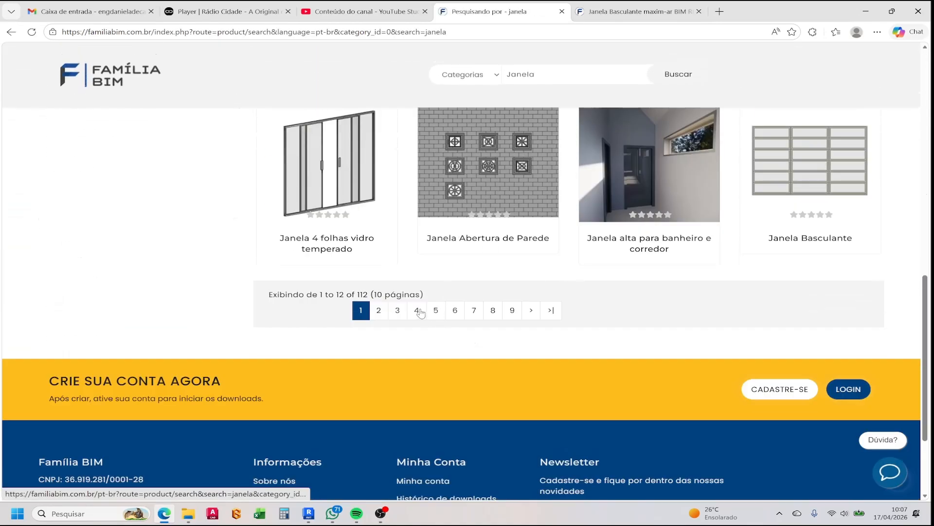
{"action": "left_click", "coordinate": [379, 311]}
{"action": "scroll", "coordinate": [747, 287], "scroll_direction": "down", "scroll_amount": 4}
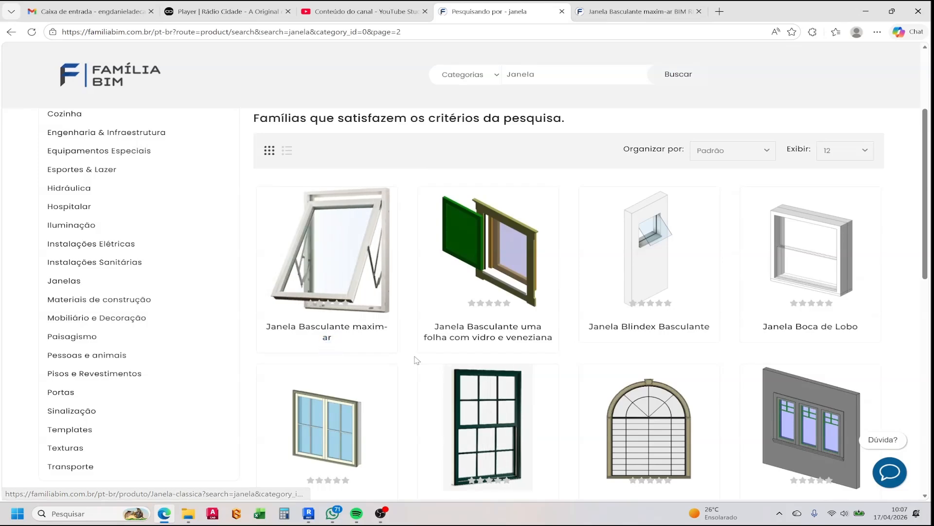
{"action": "scroll", "coordinate": [416, 358], "scroll_direction": "down", "scroll_amount": 6}
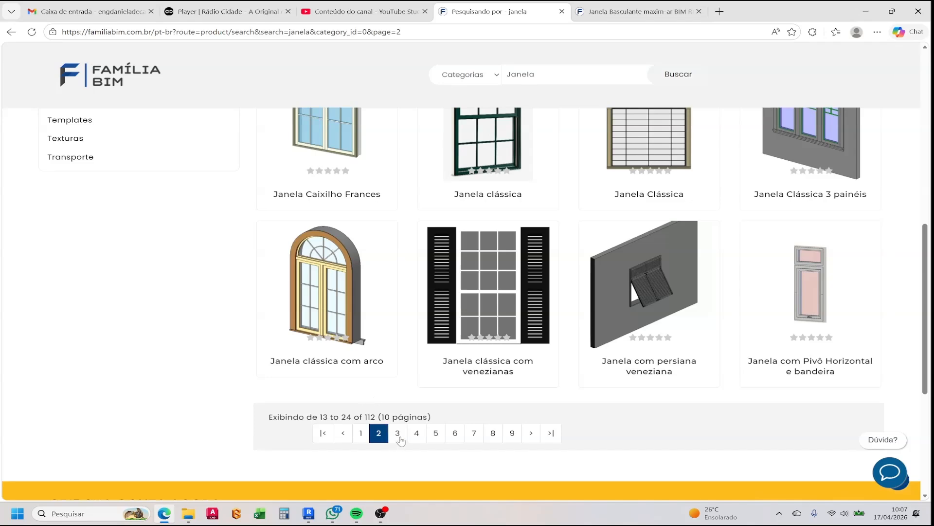
{"action": "left_click", "coordinate": [397, 432]}
{"action": "scroll", "coordinate": [368, 350], "scroll_direction": "down", "scroll_amount": 10}
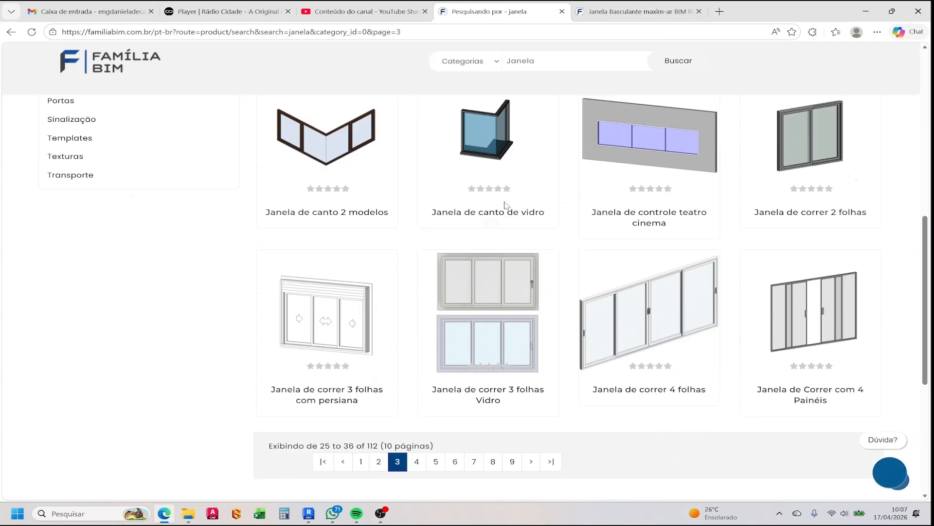
{"action": "scroll", "coordinate": [368, 350], "scroll_direction": "up", "scroll_amount": 2}
{"action": "scroll", "coordinate": [367, 351], "scroll_direction": "down", "scroll_amount": 3}
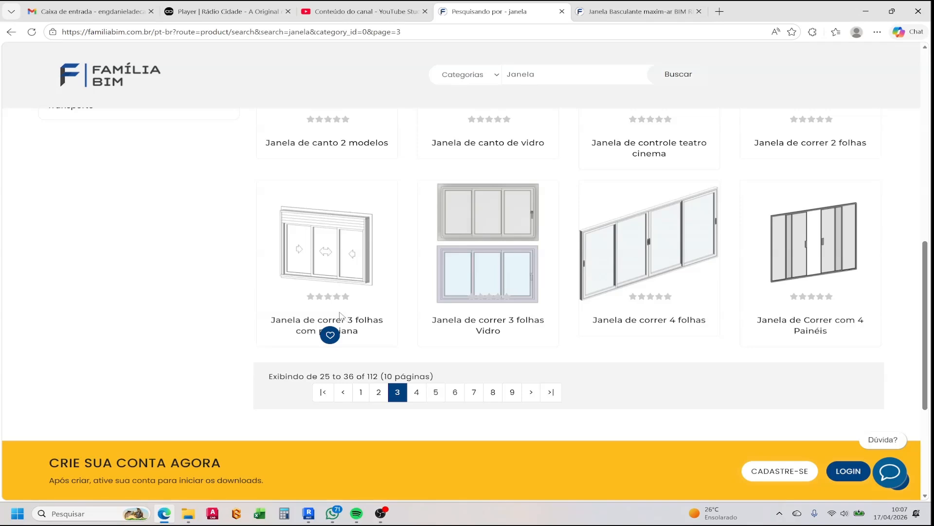
{"action": "left_click", "coordinate": [336, 253]}
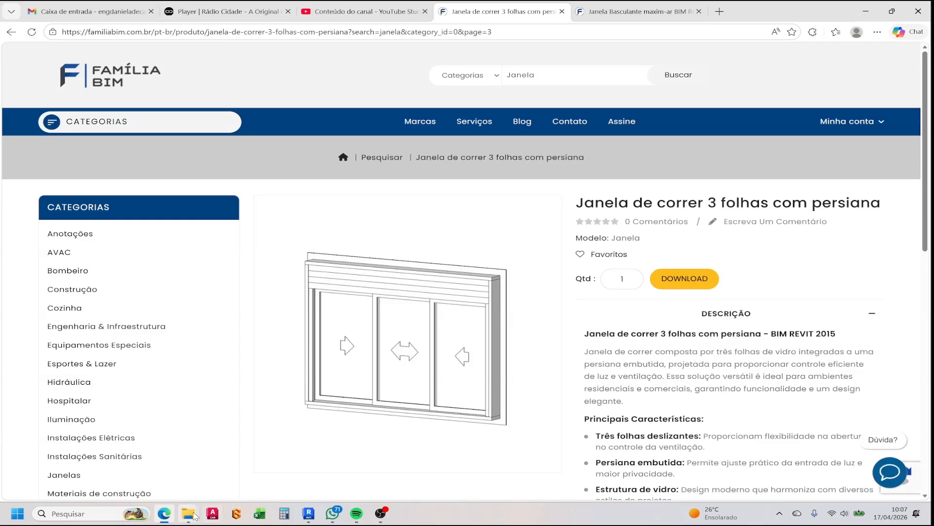
Switch to File Explorer and locate the FamiliaBIM Janela de correr 3 folhas com persiana 2015 archive in the Downloads folder.
{"action": "mouse_move", "coordinate": [188, 514]}
{"action": "left_click", "coordinate": [301, 455]}
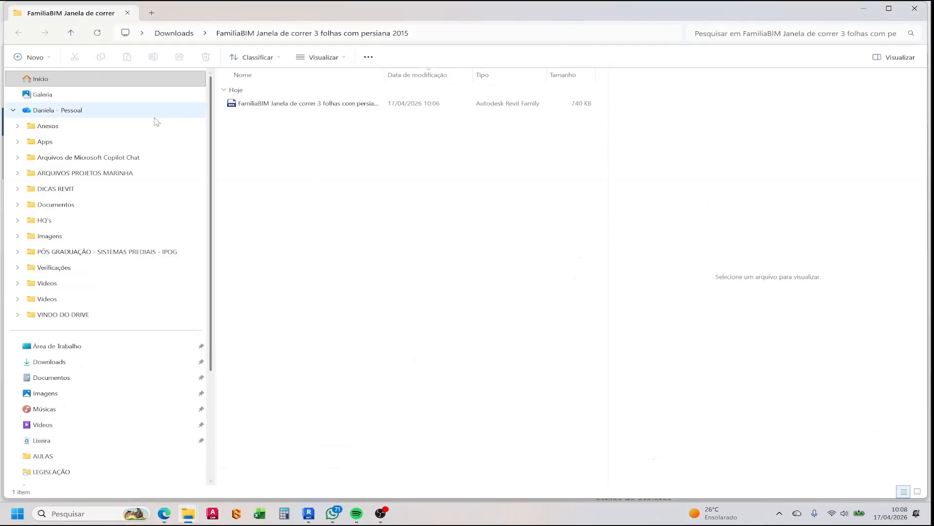
{"action": "left_click", "coordinate": [73, 362]}
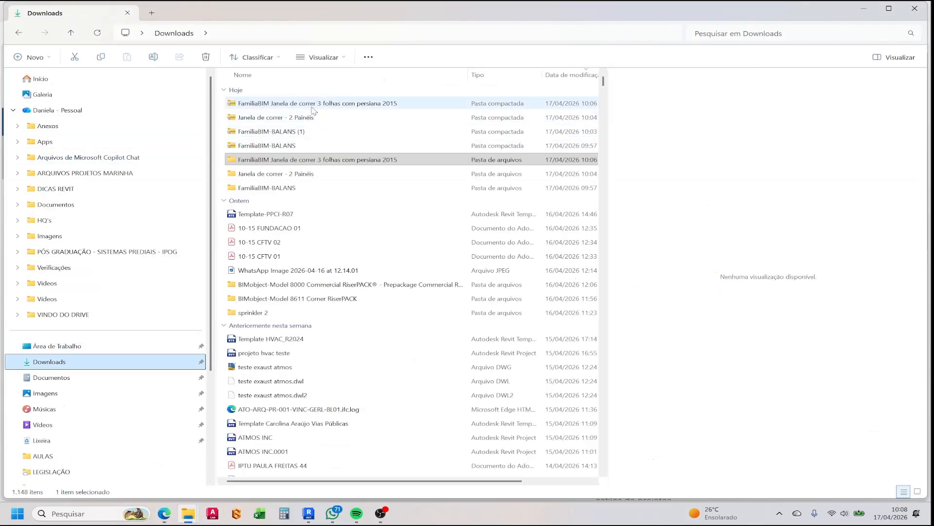
{"action": "left_click", "coordinate": [320, 105]}
{"action": "right_click", "coordinate": [325, 106]}
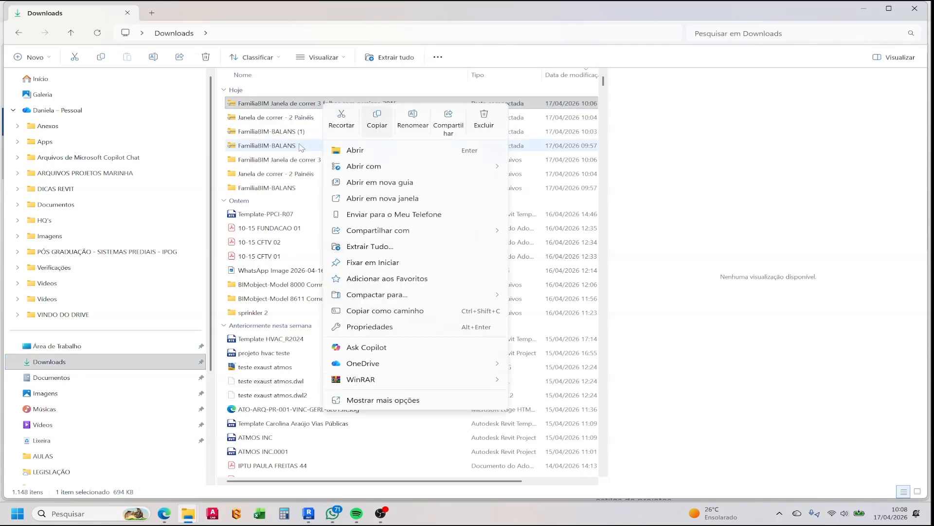
Delete the extracted Janela de correr - 2 Painéis and FamiliaBIM-BALANS folders from Downloads, skipping the folder that is in use.
{"action": "left_click", "coordinate": [299, 160]}
{"action": "left_click", "coordinate": [308, 188], "text": "shift"}
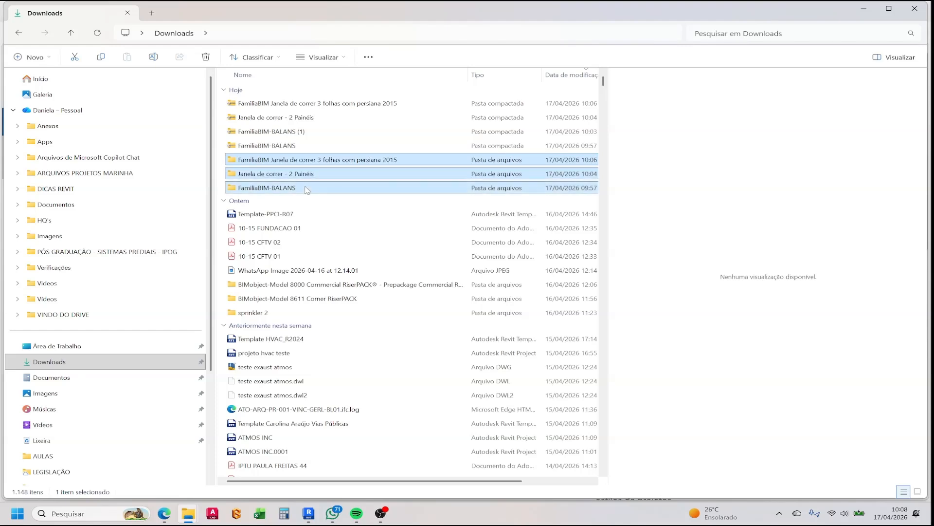
{"action": "key", "text": "Delete"}
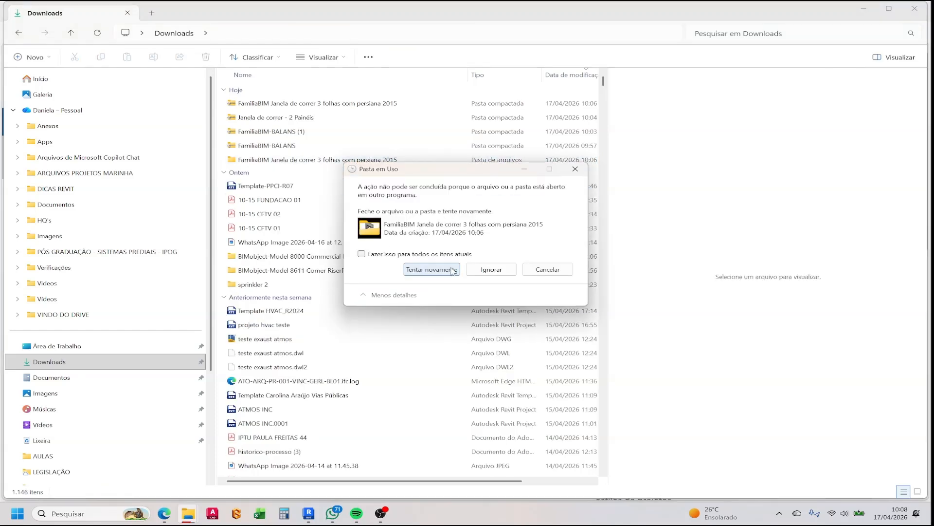
{"action": "left_click", "coordinate": [547, 269]}
Try to delete the extracted FamiliaBIM Janela de correr 3 folhas com persiana 2015 folder from Downloads.
{"action": "left_click", "coordinate": [340, 107]}
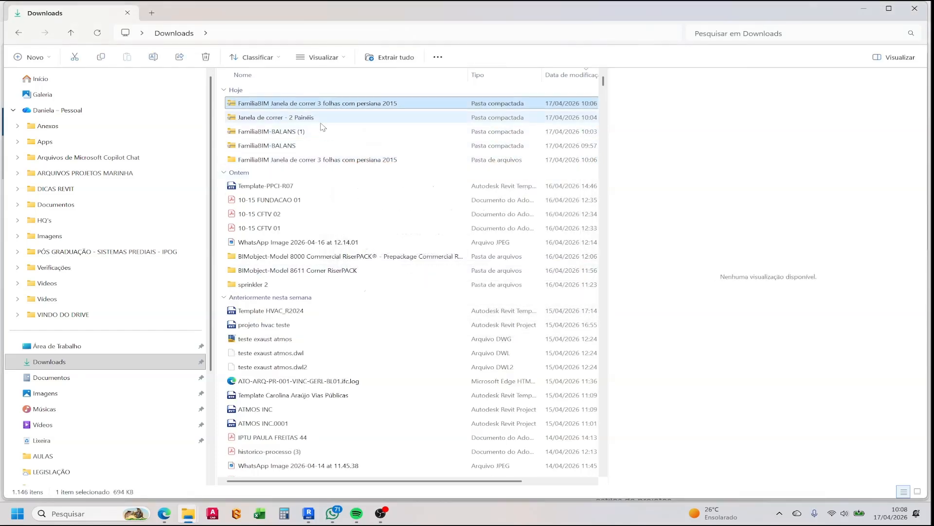
{"action": "left_click", "coordinate": [302, 163]}
{"action": "key", "text": "Delete"}
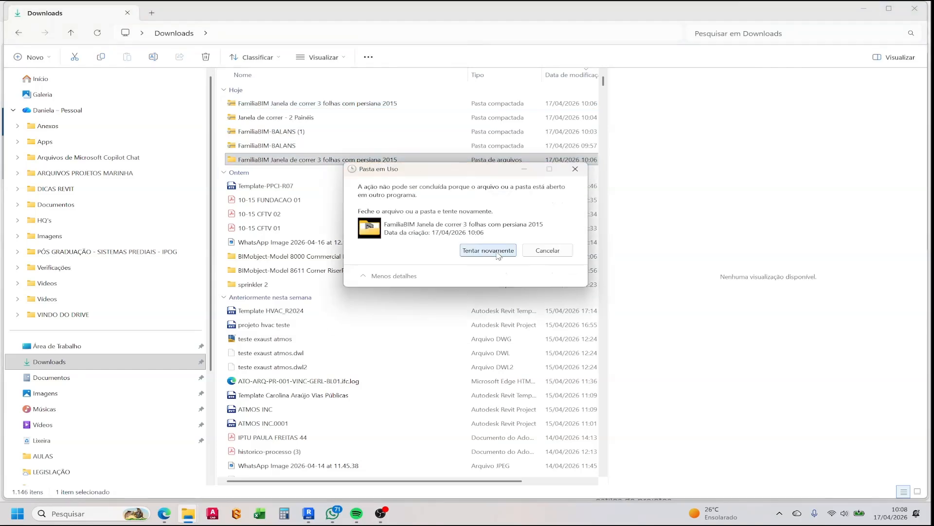
{"action": "key", "text": "Escape"}
Extract the FamiliaBIM-BALANS (1) archive in Downloads into its own FamiliaBIM-BALANS (1) folder.
{"action": "left_click", "coordinate": [305, 132]}
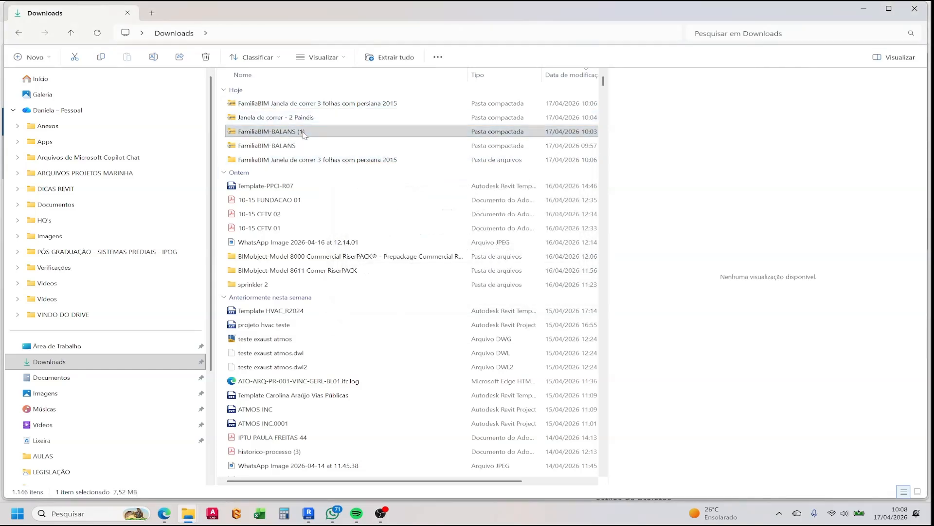
{"action": "right_click", "coordinate": [306, 135]}
{"action": "left_click", "coordinate": [360, 270]}
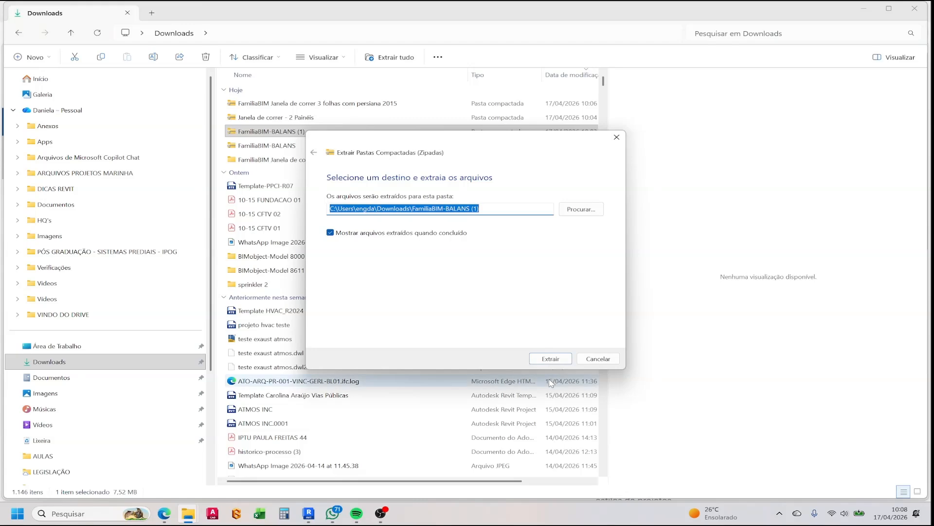
{"action": "left_click", "coordinate": [551, 359]}
{"action": "left_click", "coordinate": [468, 230]}
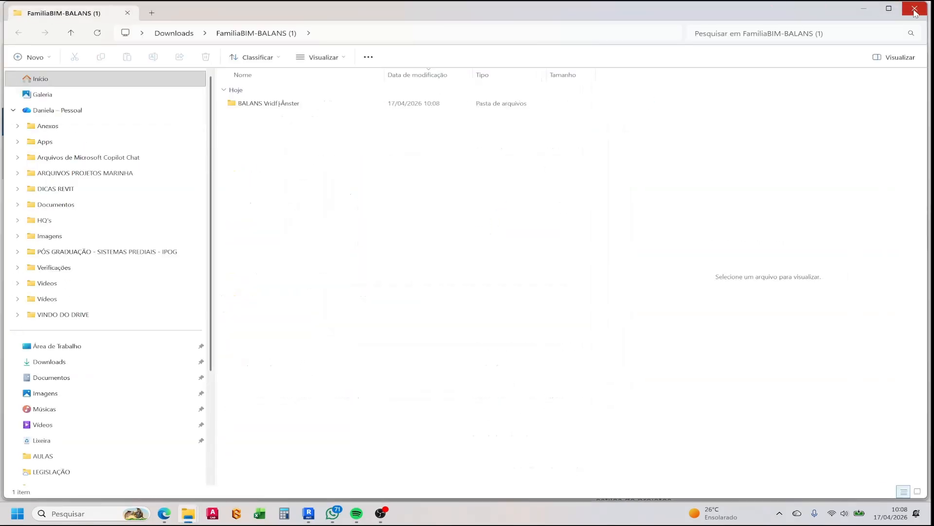
Check the BALANS window family files inside the extracted FamiliaBIM-BALANS (1) folder and return to Downloads.
{"action": "double_click", "coordinate": [514, 107]}
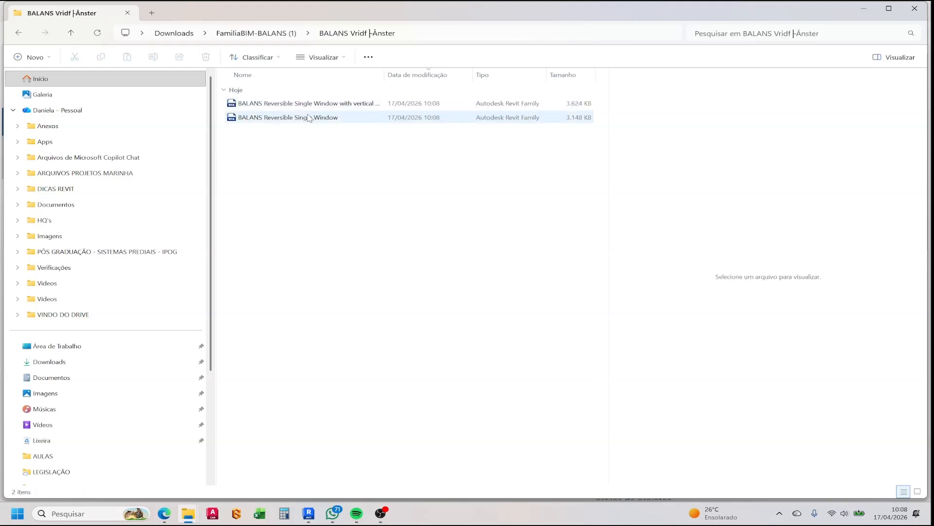
{"action": "left_click", "coordinate": [334, 117]}
{"action": "left_click", "coordinate": [915, 8]}
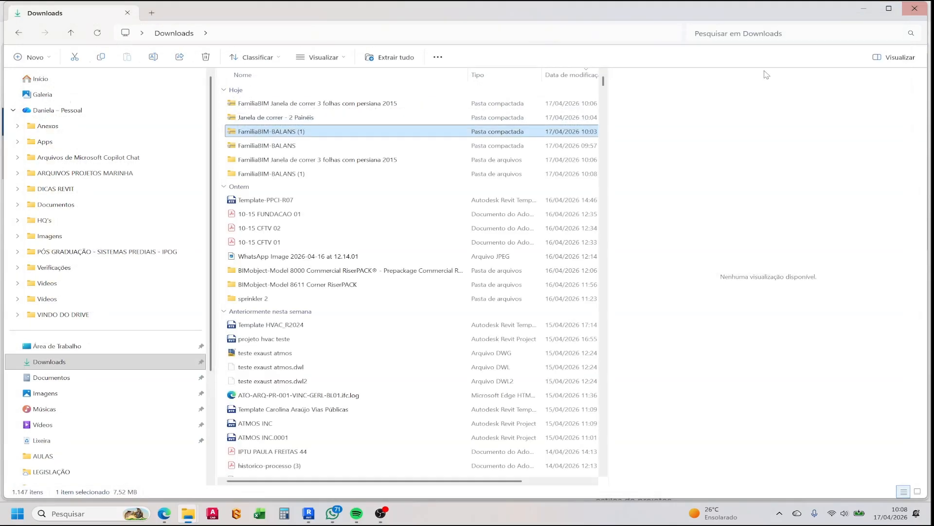
{"action": "left_click", "coordinate": [326, 161]}
{"action": "left_click", "coordinate": [318, 174]}
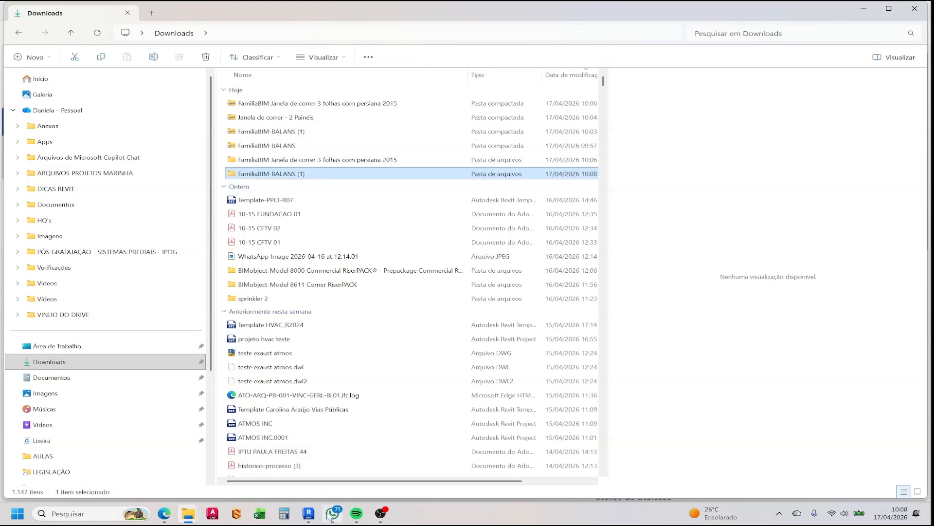
Switch to Revit and load the FamiliaBIM Janela de correr 3 folhas com persiana family from its extracted Downloads folder.
{"action": "left_click", "coordinate": [309, 513]}
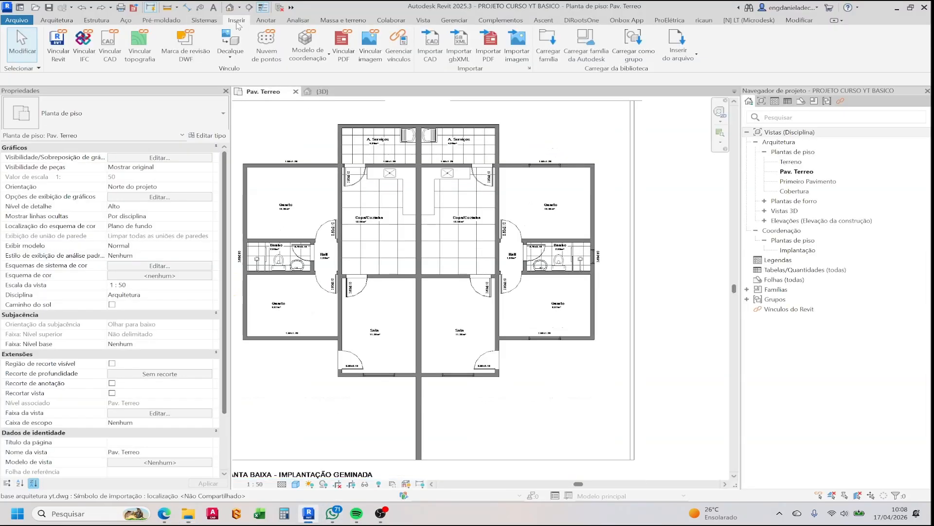
{"action": "left_click", "coordinate": [548, 46]}
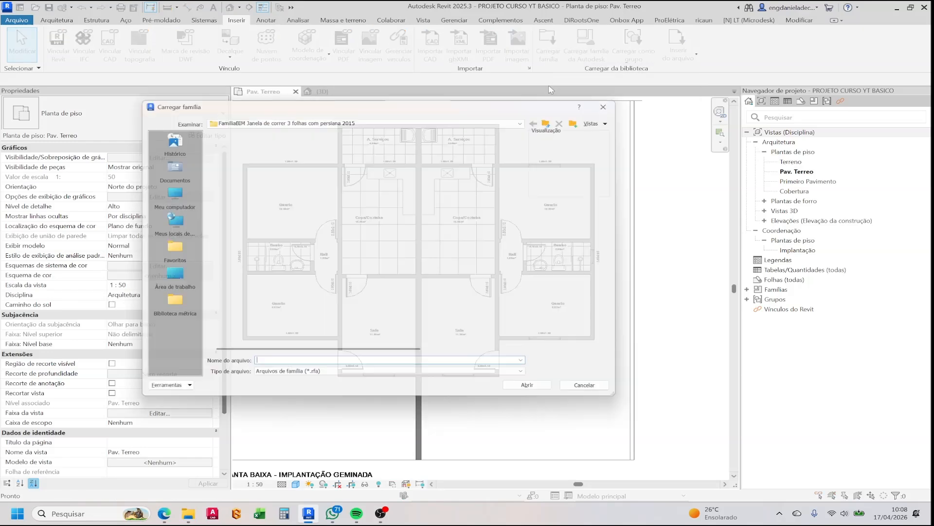
{"action": "left_click", "coordinate": [558, 118]}
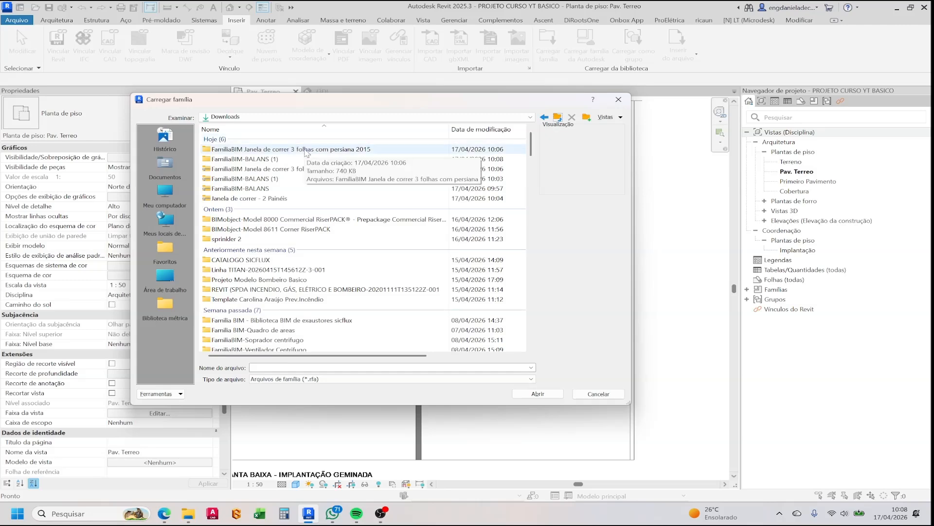
{"action": "double_click", "coordinate": [304, 151]}
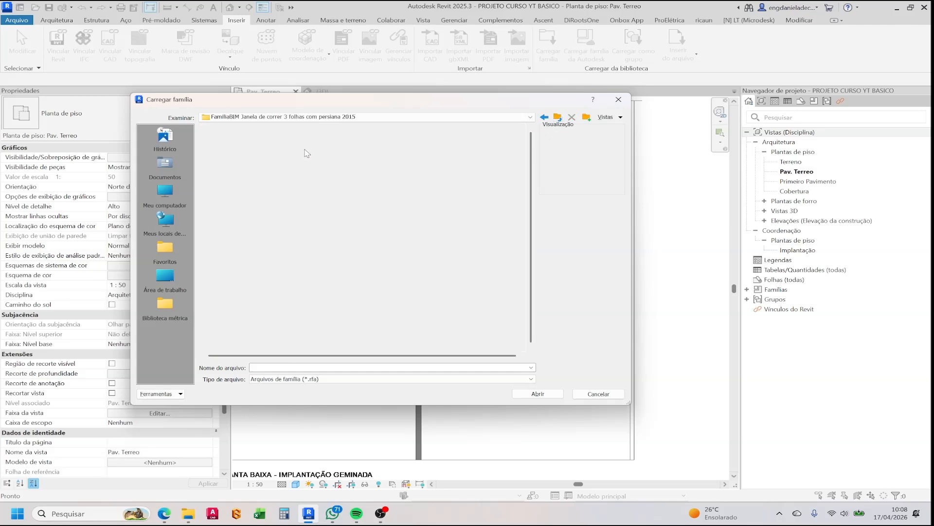
{"action": "double_click", "coordinate": [285, 152]}
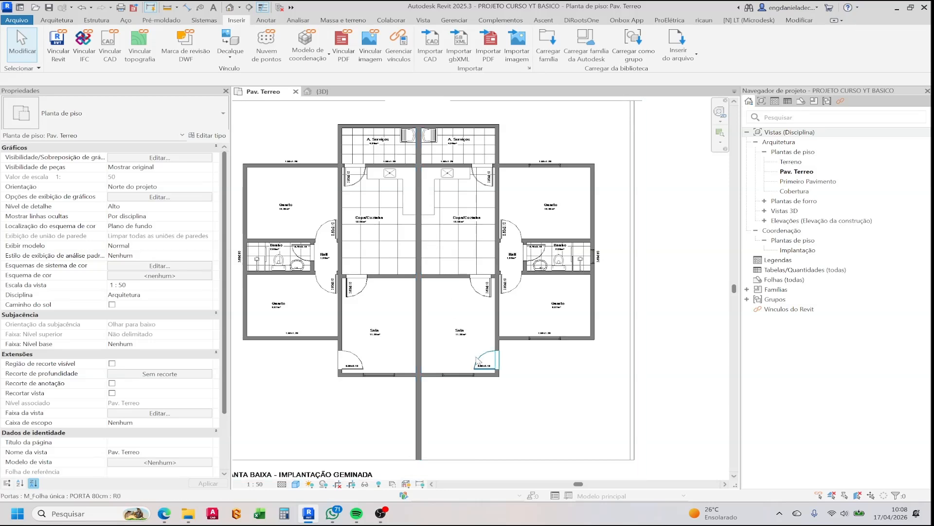
Change the front window of the right unit's Sala to the FamiliaBIM Janela de correr 3 folhas com persiana 200 x 120 type.
{"action": "scroll", "coordinate": [478, 375], "scroll_direction": "up", "scroll_amount": 5}
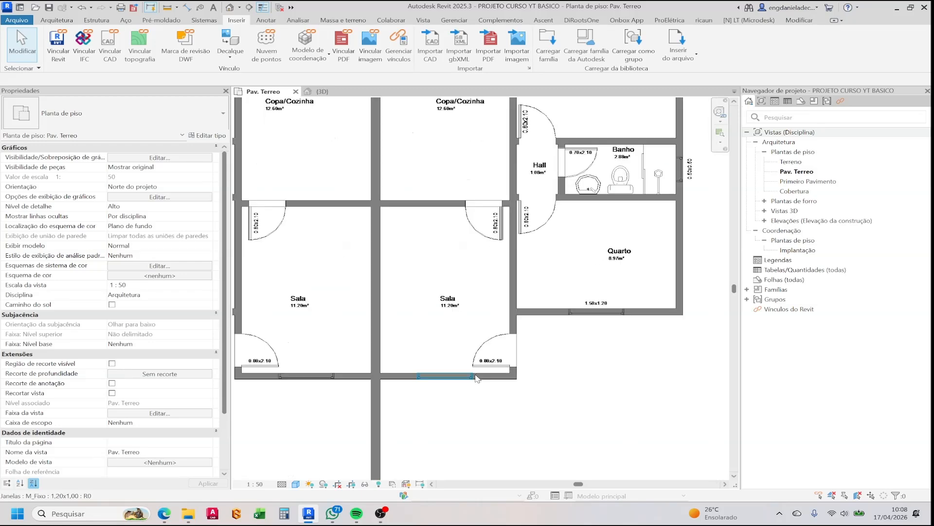
{"action": "left_click", "coordinate": [451, 385]}
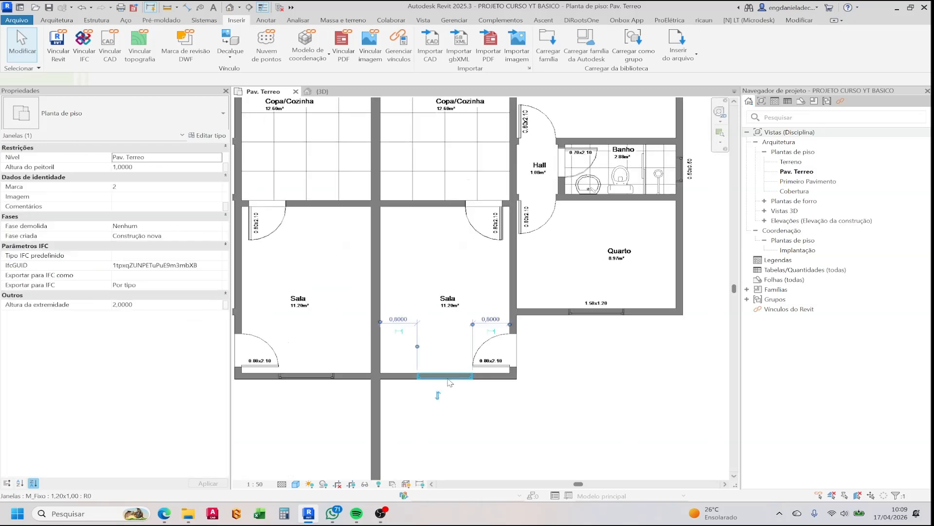
{"action": "left_click", "coordinate": [201, 115]}
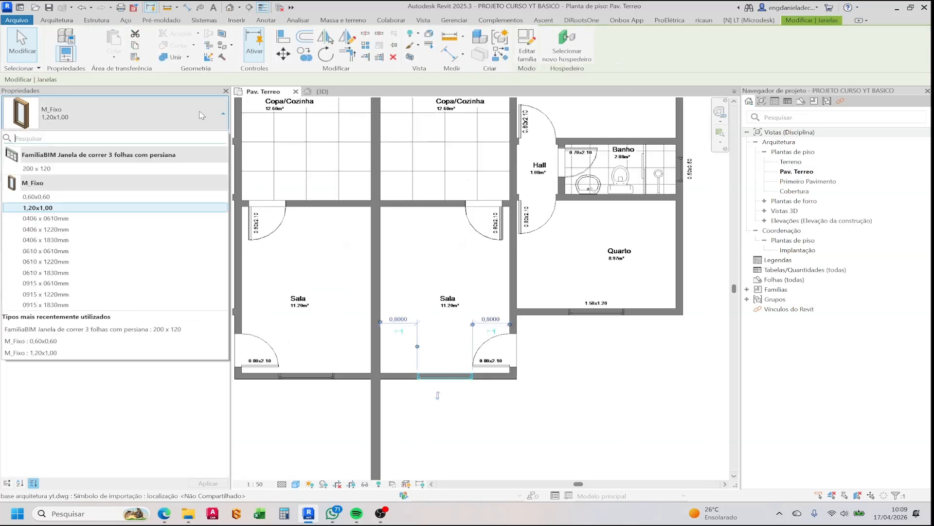
{"action": "left_click", "coordinate": [36, 168]}
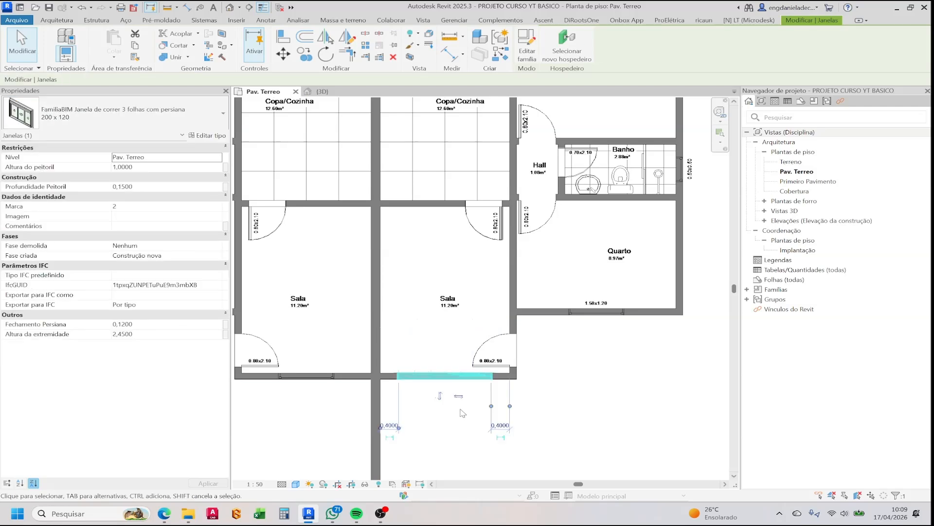
{"action": "scroll", "coordinate": [464, 412], "scroll_direction": "up", "scroll_amount": 6}
{"action": "middle_click_drag", "start_coordinate": [439, 397], "coordinate": [461, 391]}
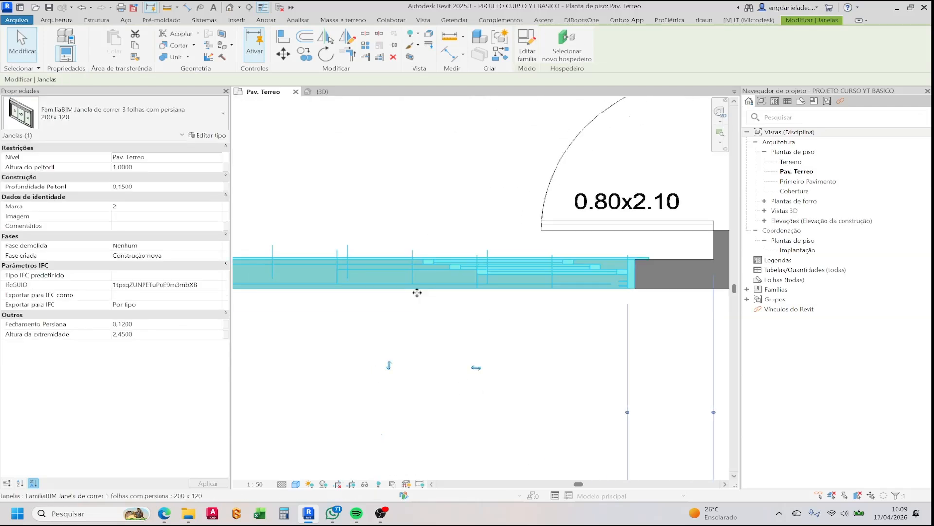
Examine the type parameters of the 200 x 120 sliding window, including its dimensions and materials, without changing them.
{"action": "left_click", "coordinate": [209, 136]}
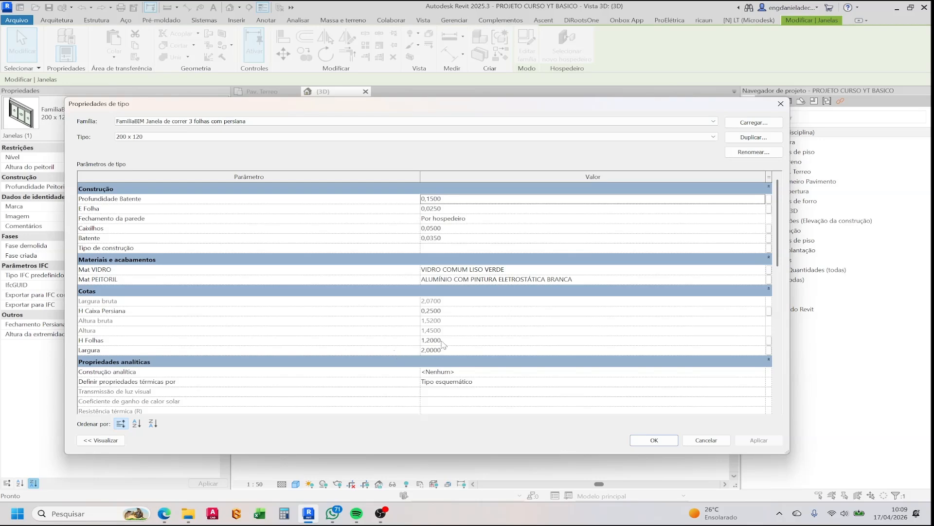
{"action": "scroll", "coordinate": [443, 345], "scroll_direction": "down", "scroll_amount": 10}
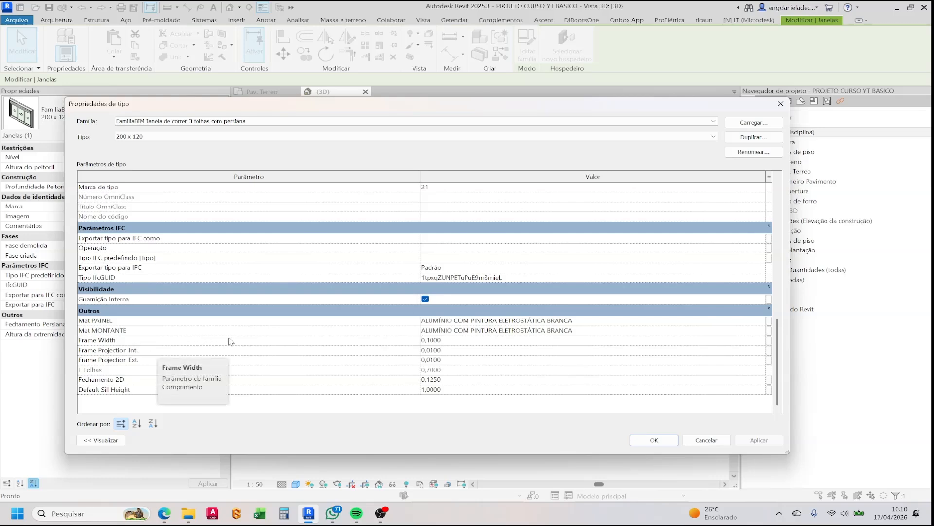
{"action": "scroll", "coordinate": [241, 364], "scroll_direction": "up", "scroll_amount": 6}
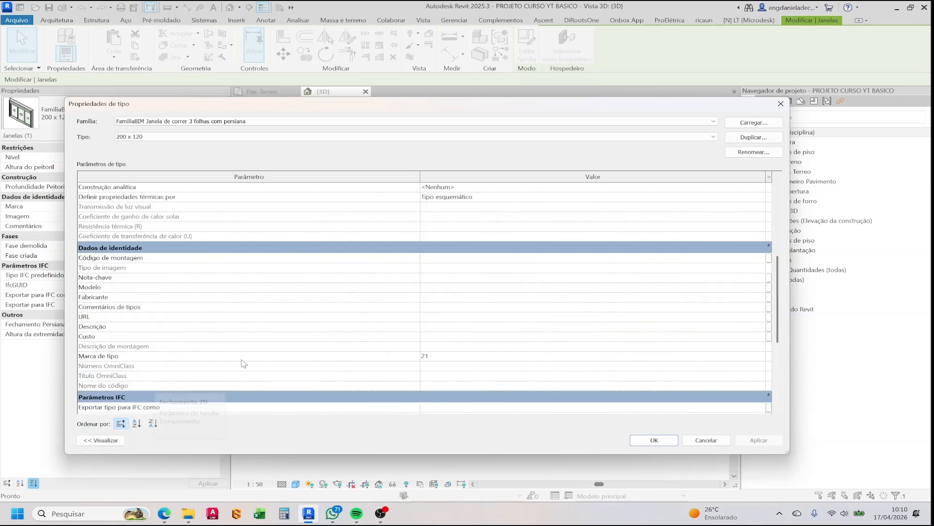
{"action": "scroll", "coordinate": [319, 367], "scroll_direction": "up", "scroll_amount": 1}
{"action": "scroll", "coordinate": [433, 386], "scroll_direction": "up", "scroll_amount": 5}
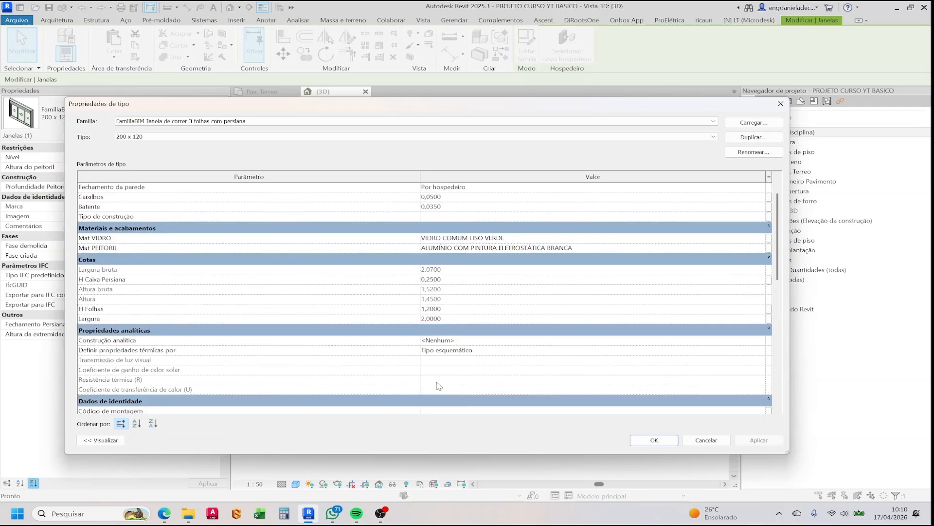
{"action": "scroll", "coordinate": [467, 370], "scroll_direction": "down", "scroll_amount": 7}
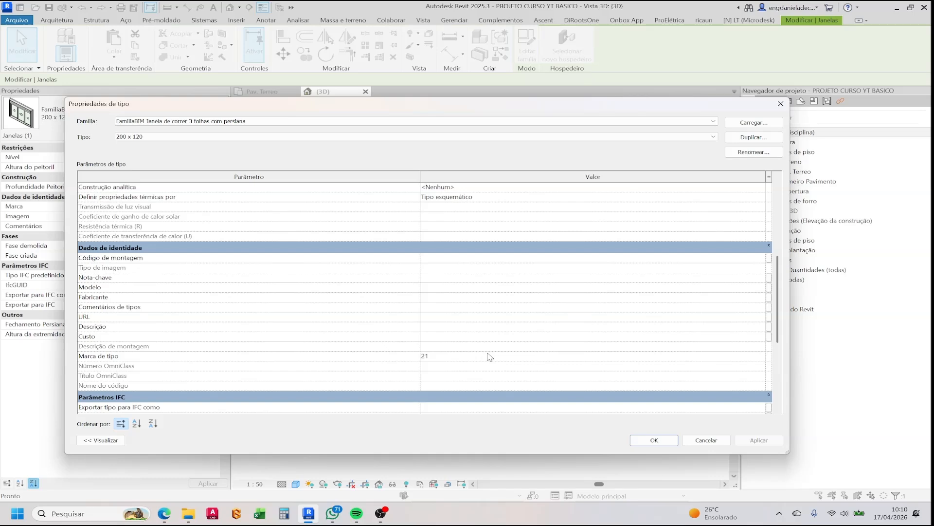
{"action": "left_click", "coordinate": [712, 439]}
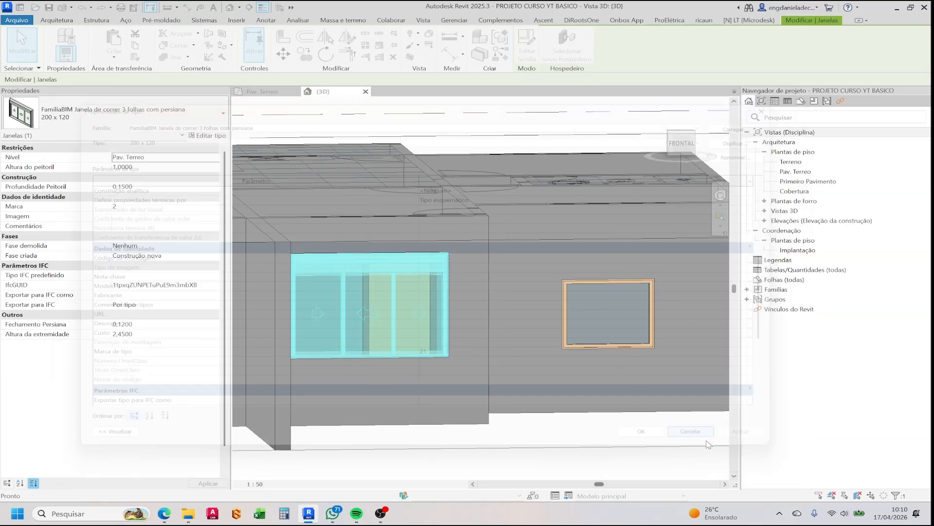
{"action": "key", "text": "Escape"}
{"action": "scroll", "coordinate": [514, 342], "scroll_direction": "down", "scroll_amount": 3}
Return to the Pav. Terreo plan and load the BALANS Reversible Single Window family from the extracted FamiliaBIM-BALANS (1) folder.
{"action": "left_click", "coordinate": [263, 91]}
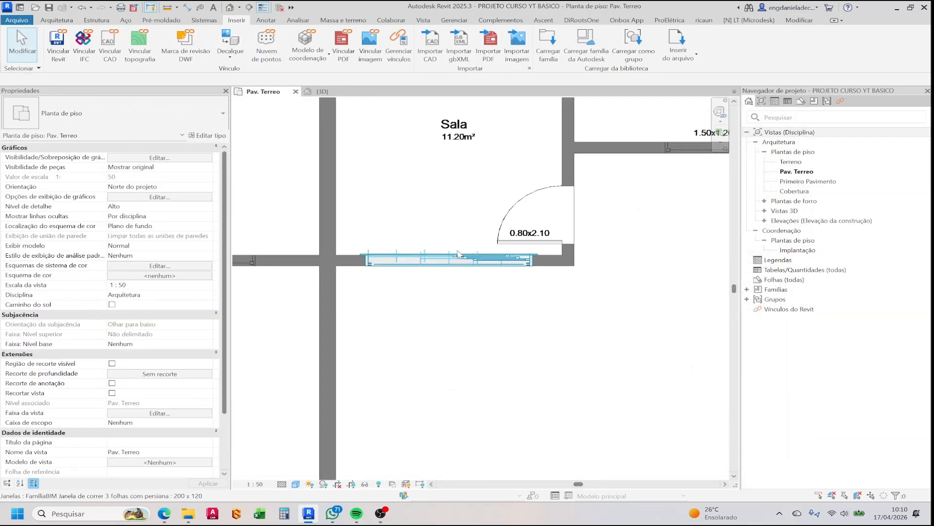
{"action": "scroll", "coordinate": [389, 292], "scroll_direction": "down", "scroll_amount": 5}
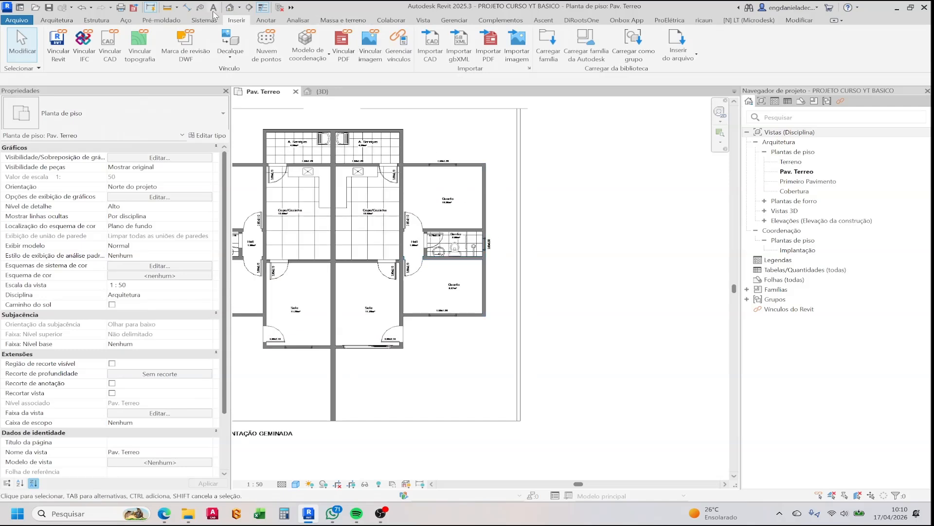
{"action": "left_click", "coordinate": [548, 44]}
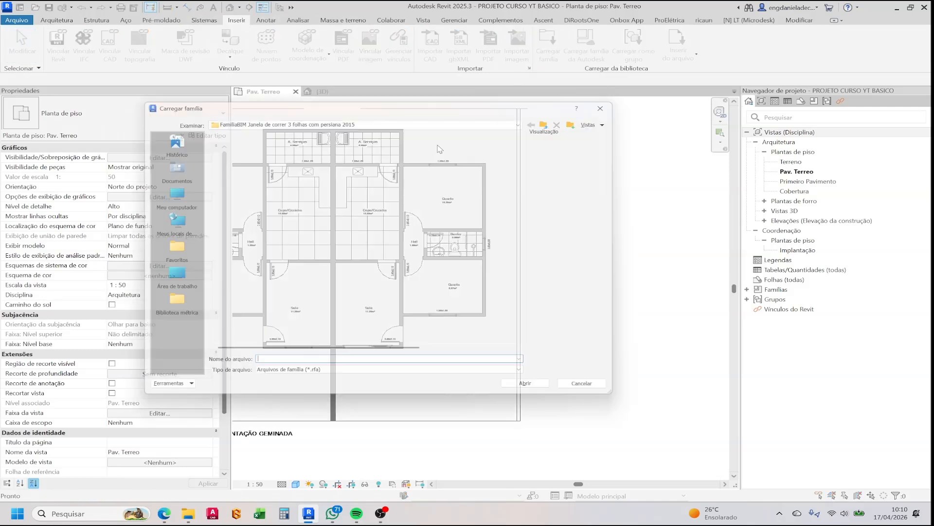
{"action": "left_click", "coordinate": [559, 118]}
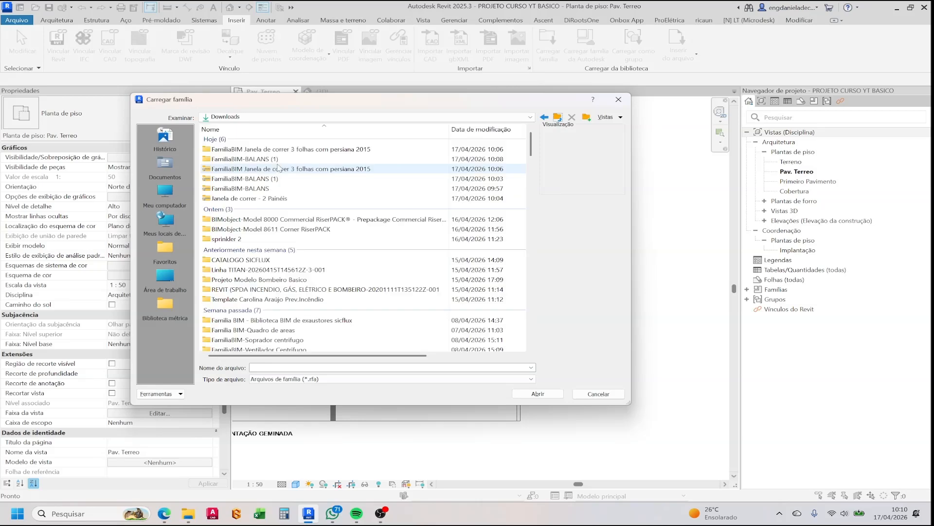
{"action": "double_click", "coordinate": [279, 161]}
{"action": "double_click", "coordinate": [274, 152]}
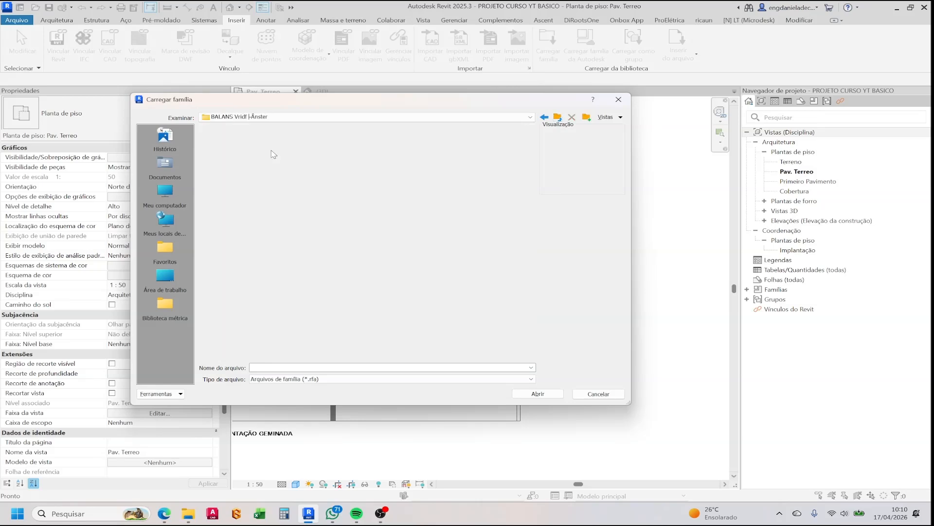
{"action": "left_click", "coordinate": [290, 160]}
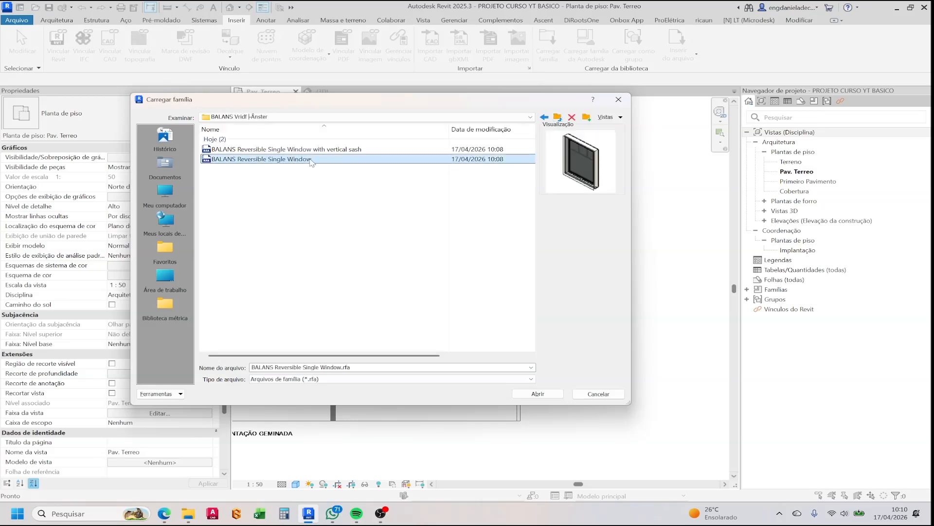
{"action": "double_click", "coordinate": [311, 159]}
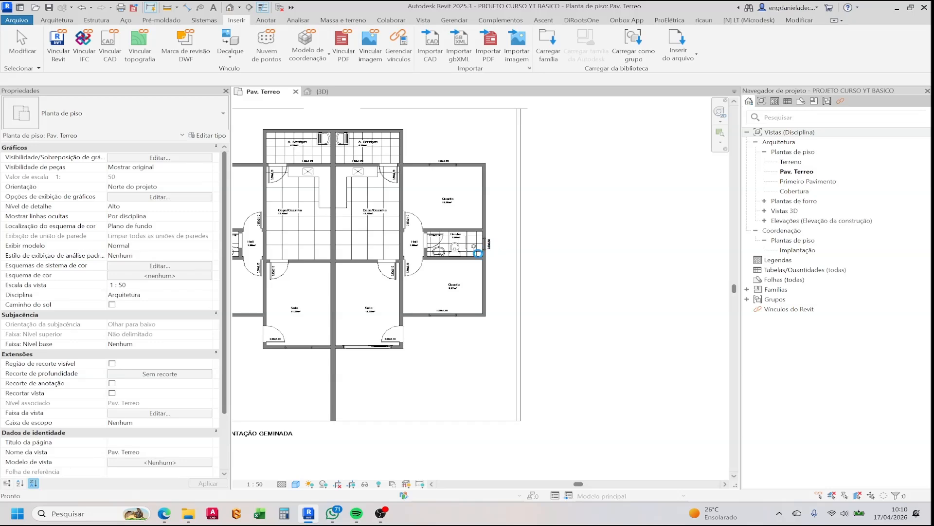
Change the right unit's Banho window to the BALANS Reversible Single Window type and inspect its plan representation.
{"action": "scroll", "coordinate": [484, 243], "scroll_direction": "up", "scroll_amount": 3}
{"action": "left_click", "coordinate": [487, 249]}
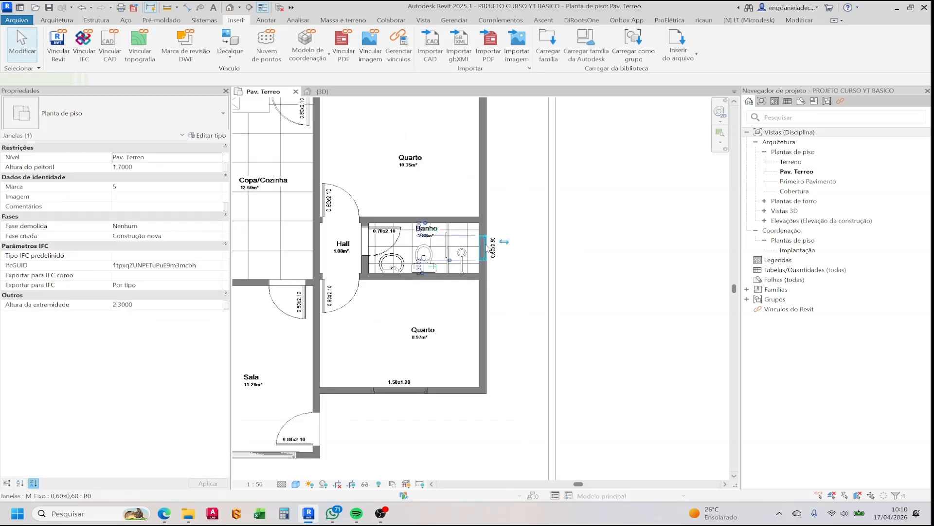
{"action": "left_click", "coordinate": [102, 114]}
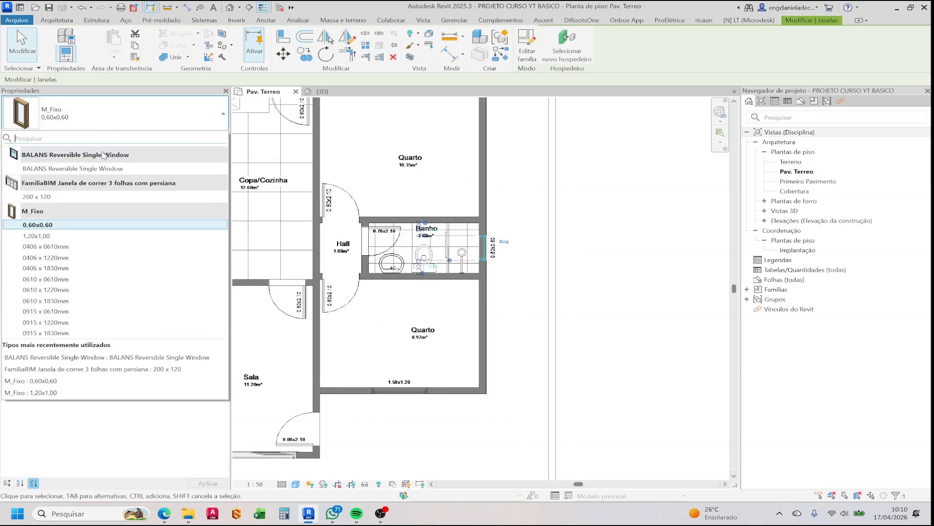
{"action": "key", "text": "Escape"}
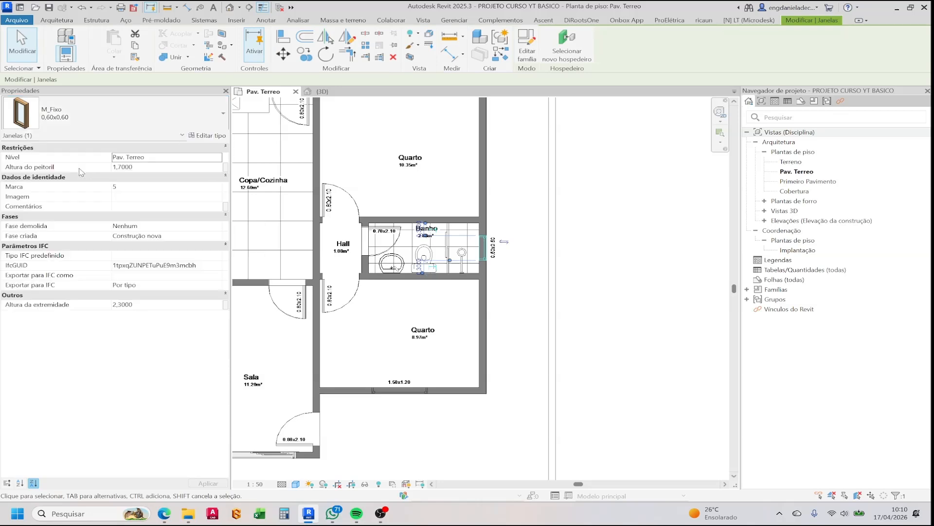
{"action": "key", "text": "Escape"}
{"action": "scroll", "coordinate": [491, 241], "scroll_direction": "up", "scroll_amount": 3}
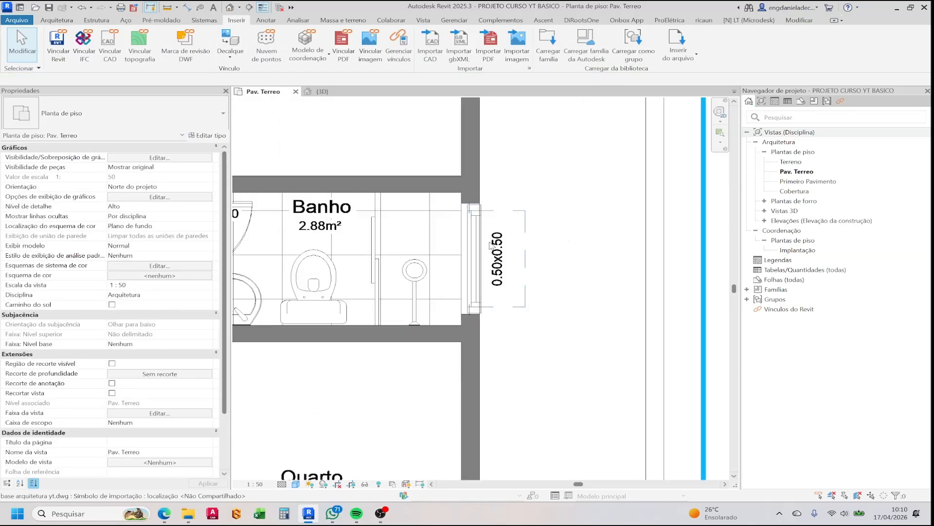
{"action": "scroll", "coordinate": [481, 253], "scroll_direction": "up", "scroll_amount": 2}
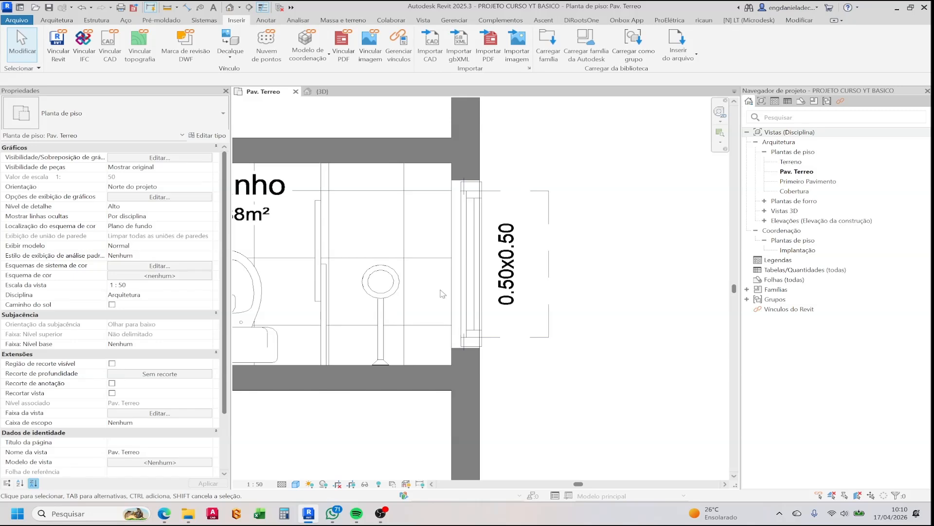
{"action": "scroll", "coordinate": [443, 293], "scroll_direction": "down", "scroll_amount": 5}
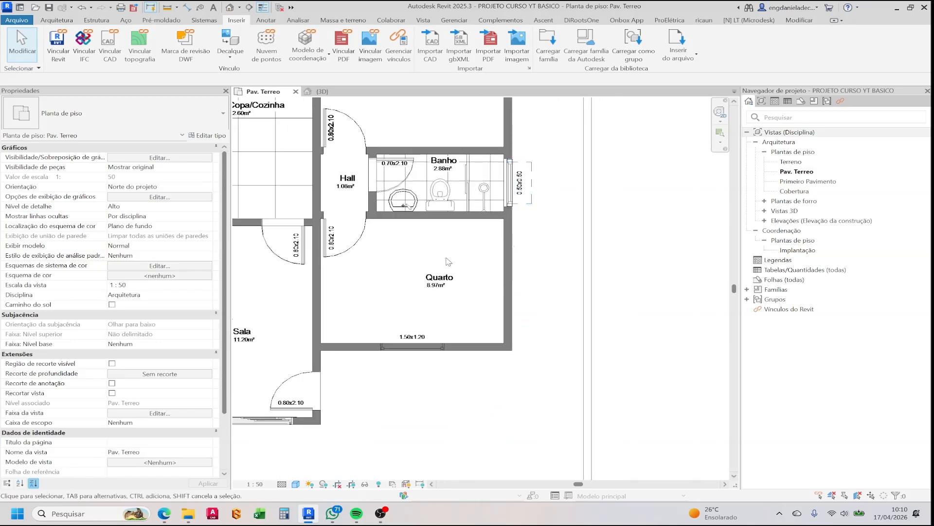
Duplicate the type of the right unit's Banho window under the name 0,60x0,60m.
{"action": "middle_click_drag", "start_coordinate": [446, 258], "coordinate": [418, 325]}
{"action": "scroll", "coordinate": [472, 250], "scroll_direction": "up", "scroll_amount": 4}
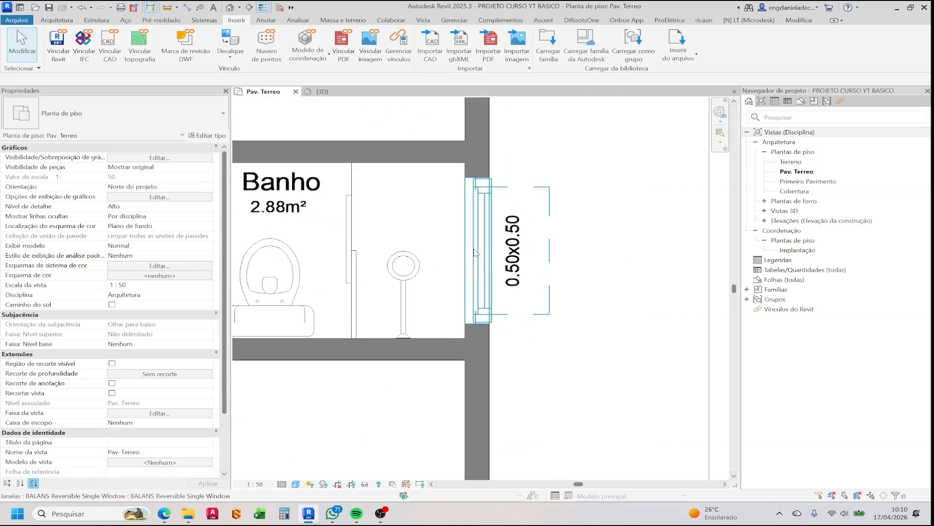
{"action": "scroll", "coordinate": [476, 252], "scroll_direction": "up", "scroll_amount": 2}
{"action": "left_click", "coordinate": [477, 253]}
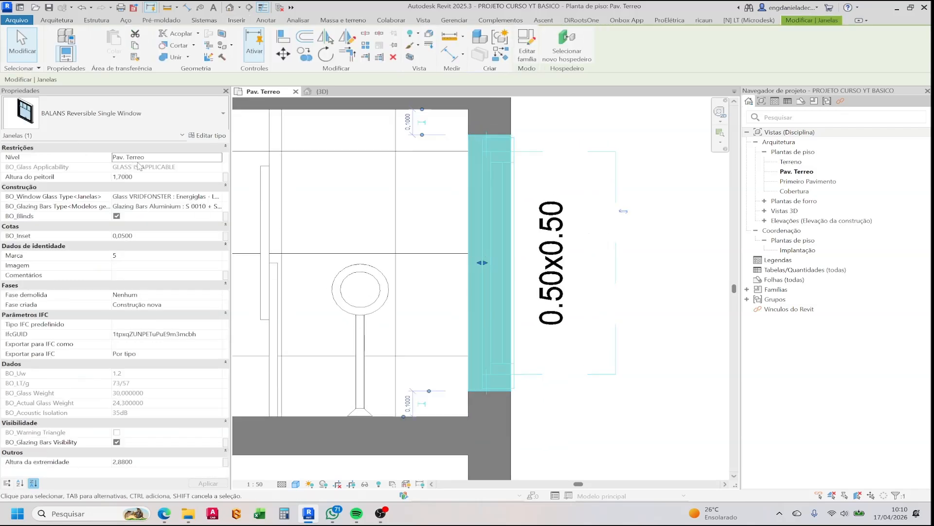
{"action": "left_click", "coordinate": [208, 135]}
{"action": "scroll", "coordinate": [486, 248], "scroll_direction": "down", "scroll_amount": 10}
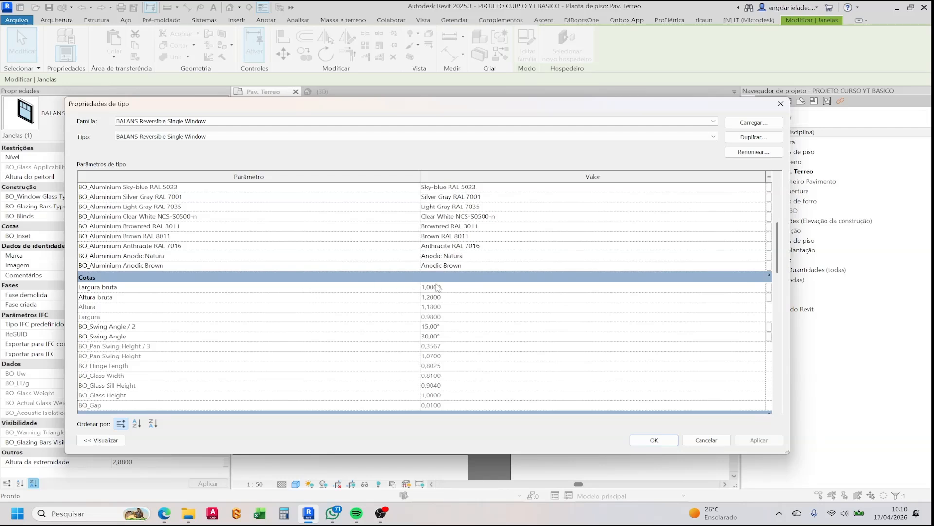
{"action": "left_click", "coordinate": [754, 137]}
{"action": "type", "text": "0"}
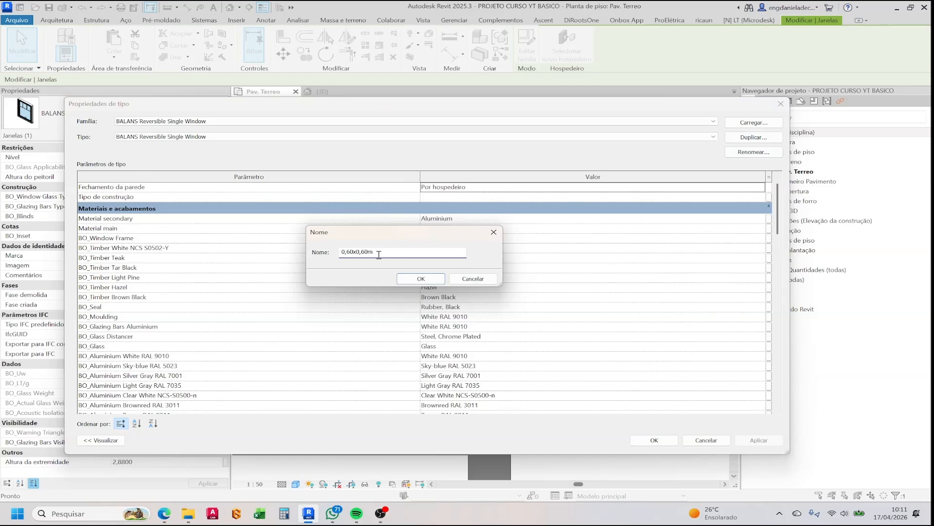
{"action": "type", "text": ",60x0,60m"}
{"action": "left_click", "coordinate": [409, 280]}
Set Largura bruta and Altura bruta of the 0,60x0,60m type to 0.6 and check the model in the 3D view.
{"action": "scroll", "coordinate": [469, 259], "scroll_direction": "down", "scroll_amount": 2}
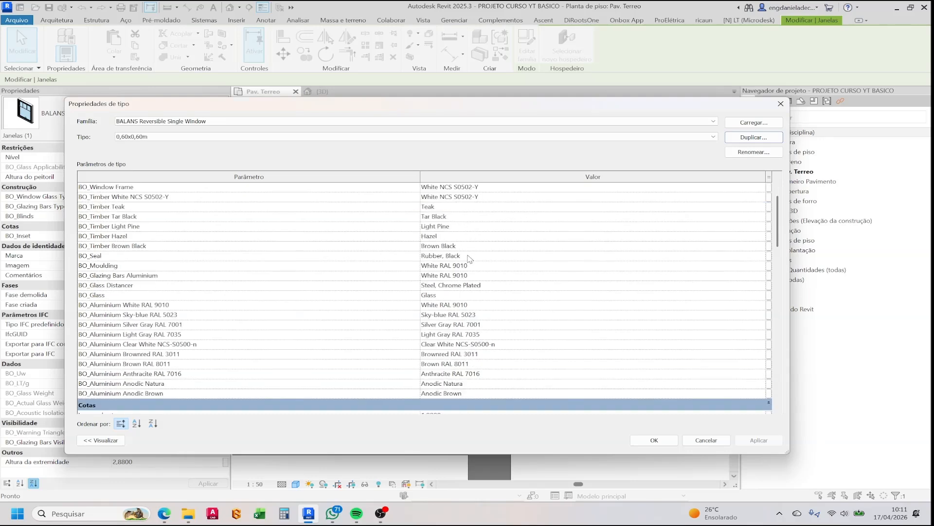
{"action": "scroll", "coordinate": [470, 259], "scroll_direction": "down", "scroll_amount": 3}
{"action": "left_click", "coordinate": [455, 327]}
{"action": "type", "text": "0,6"}
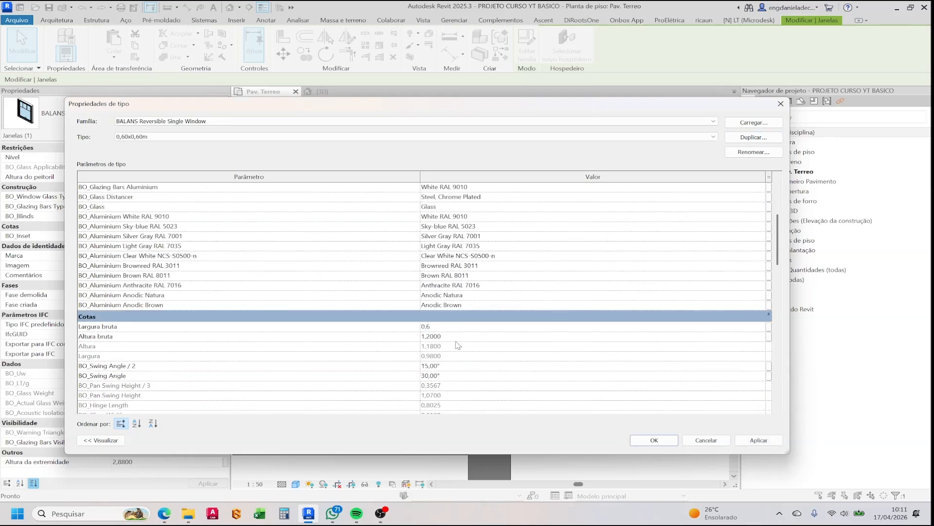
{"action": "left_click", "coordinate": [459, 336]}
{"action": "type", "text": "0.6"}
{"action": "scroll", "coordinate": [526, 376], "scroll_direction": "down", "scroll_amount": 8}
{"action": "left_click", "coordinate": [758, 442]}
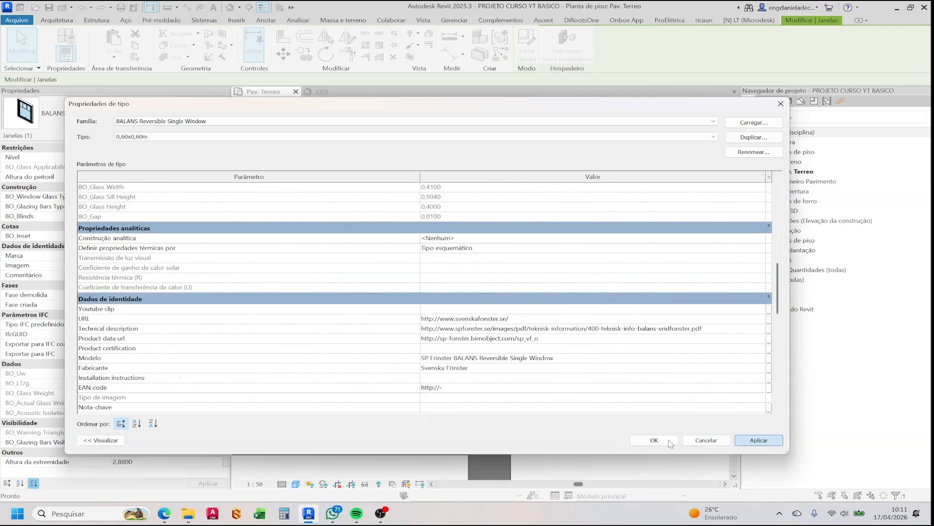
{"action": "left_click", "coordinate": [640, 439]}
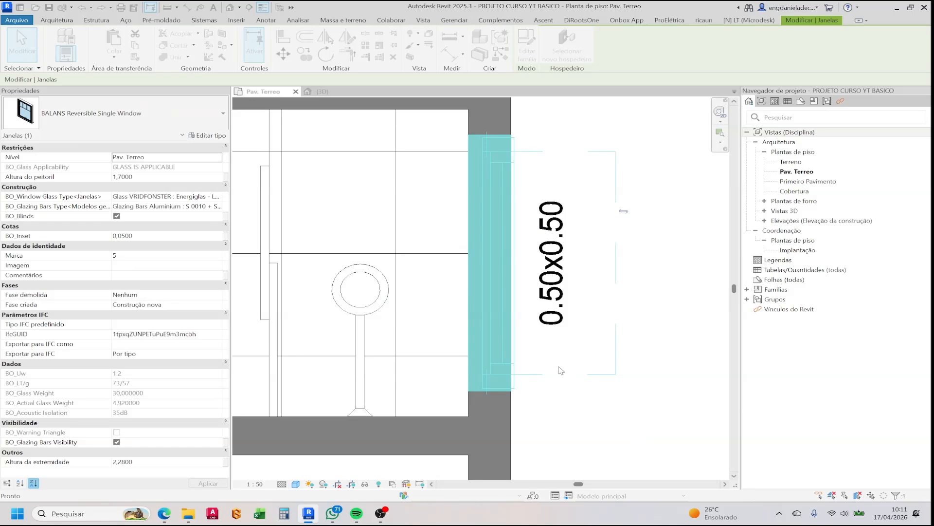
{"action": "scroll", "coordinate": [510, 299], "scroll_direction": "down", "scroll_amount": 2}
{"action": "key", "text": "Escape"}
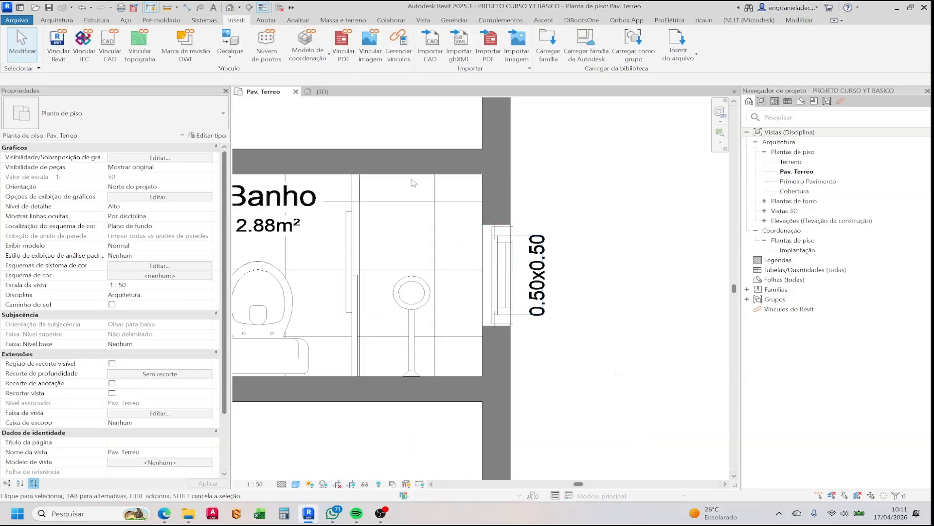
{"action": "left_click", "coordinate": [322, 92]}
{"action": "middle_click_drag", "start_coordinate": [326, 209], "coordinate": [372, 302], "text": "shift"}
{"action": "left_click", "coordinate": [263, 91]}
Change both Quarto windows of the right unit from M_Fixo to the FamiliaBIM Janela de correr 3 folhas com persiana 200 x 120 type.
{"action": "scroll", "coordinate": [451, 204], "scroll_direction": "down", "scroll_amount": 3}
{"action": "scroll", "coordinate": [450, 203], "scroll_direction": "down", "scroll_amount": 3}
{"action": "scroll", "coordinate": [341, 352], "scroll_direction": "up", "scroll_amount": 1}
{"action": "middle_click_drag", "start_coordinate": [340, 353], "coordinate": [487, 313]}
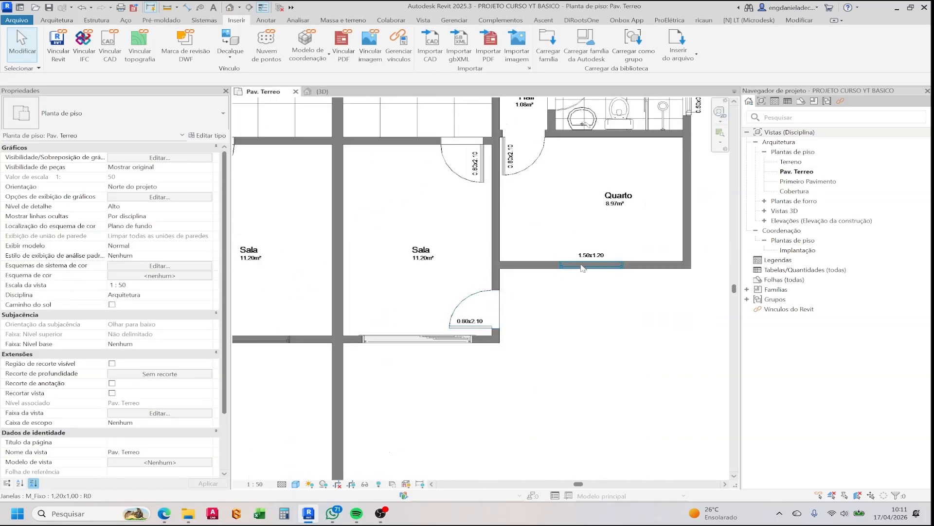
{"action": "left_click", "coordinate": [583, 268]}
{"action": "scroll", "coordinate": [480, 244], "scroll_direction": "down", "scroll_amount": 2}
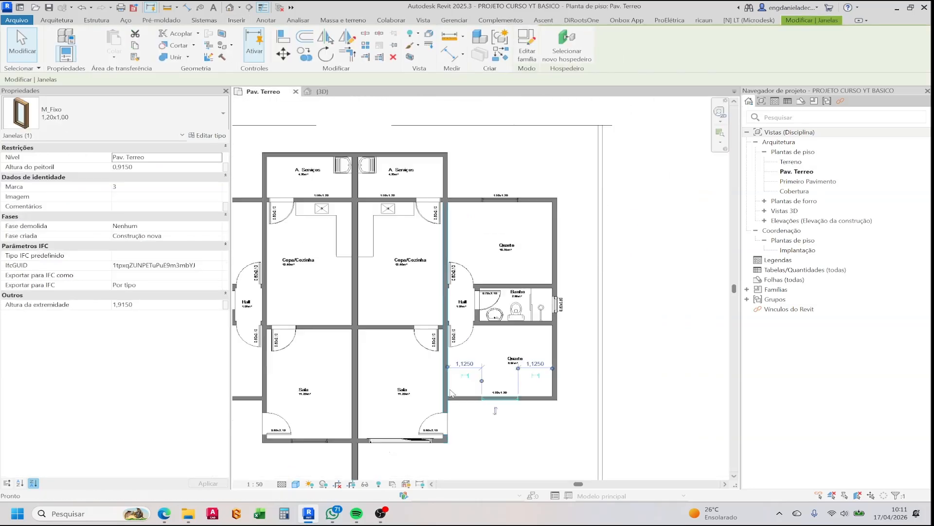
{"action": "left_click", "coordinate": [503, 200], "text": "ctrl"}
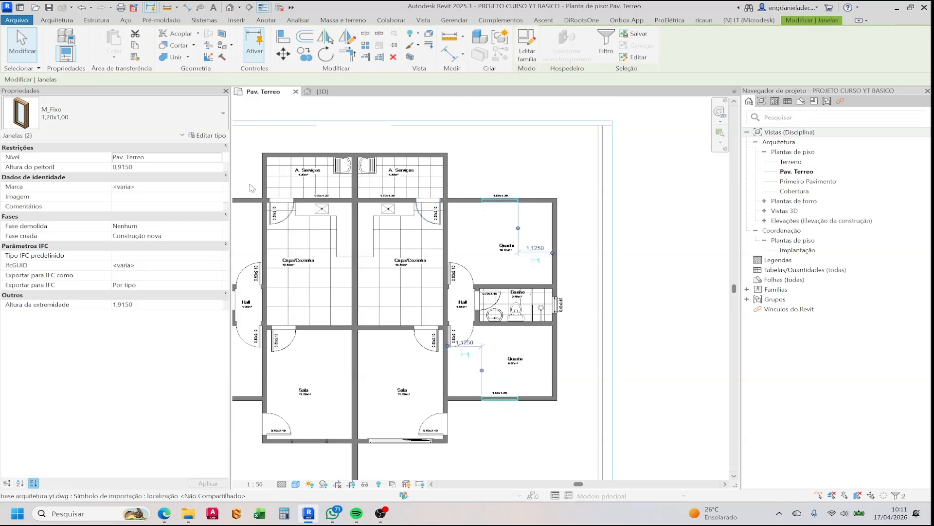
{"action": "left_click", "coordinate": [146, 114]}
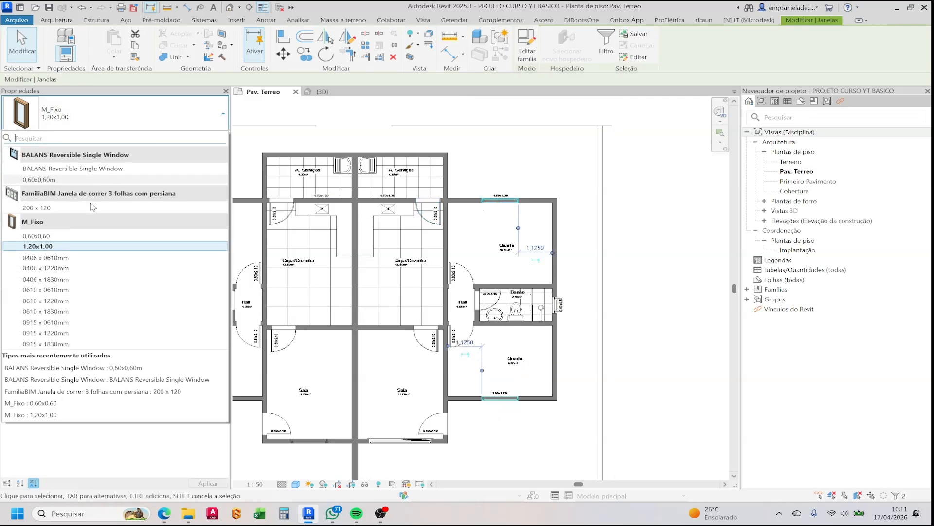
{"action": "left_click", "coordinate": [93, 207]}
{"action": "key", "text": "Escape"}
{"action": "scroll", "coordinate": [390, 196], "scroll_direction": "up", "scroll_amount": 2}
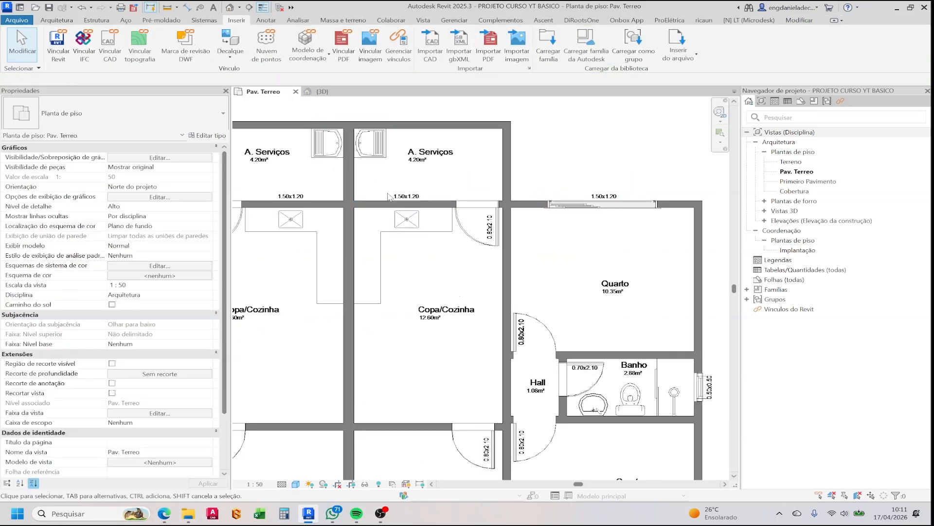
{"action": "scroll", "coordinate": [414, 195], "scroll_direction": "up", "scroll_amount": 3}
{"action": "scroll", "coordinate": [414, 205], "scroll_direction": "down", "scroll_amount": 3}
{"action": "left_click", "coordinate": [418, 214]}
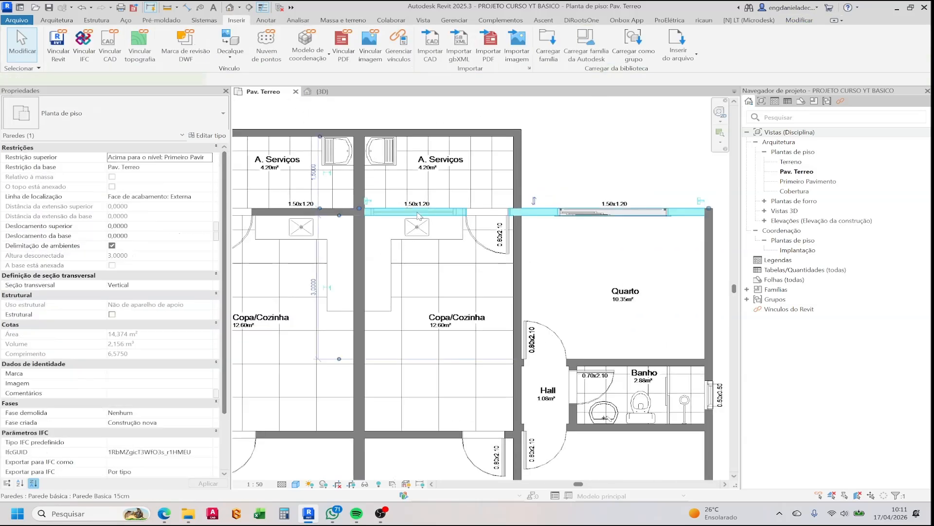
{"action": "key", "text": "Escape"}
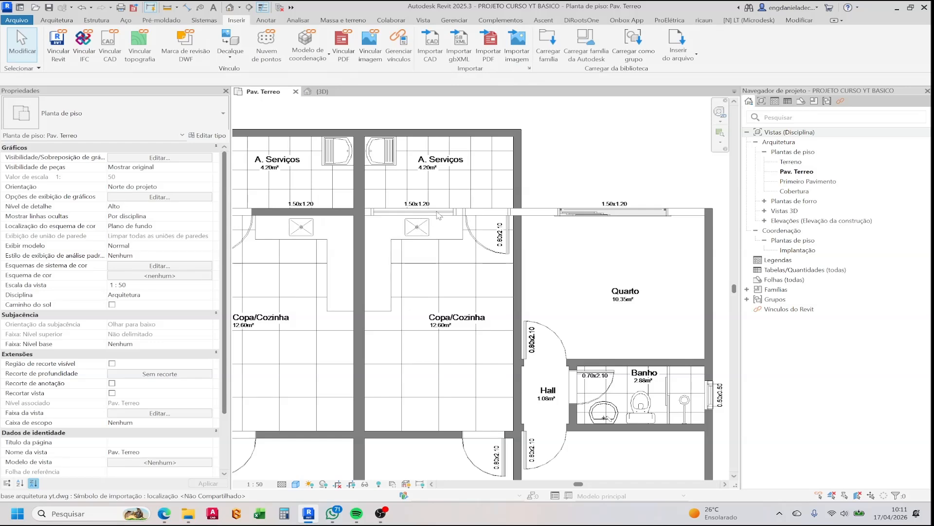
{"action": "scroll", "coordinate": [423, 212], "scroll_direction": "down", "scroll_amount": 1}
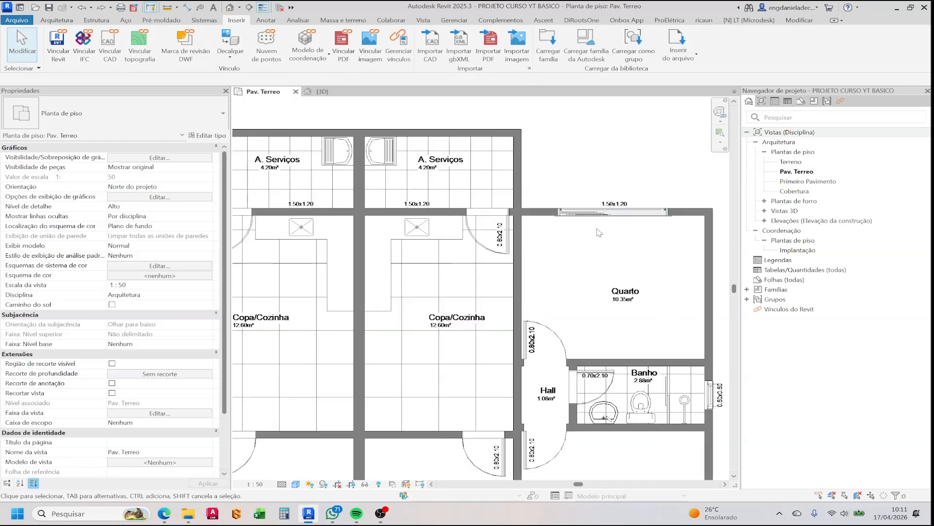
Duplicate the type of the right unit's rear Quarto sliding window under the name 1,50x1,20.
{"action": "middle_click_drag", "start_coordinate": [565, 219], "coordinate": [534, 213]}
{"action": "scroll", "coordinate": [545, 204], "scroll_direction": "up", "scroll_amount": 2}
{"action": "left_click", "coordinate": [546, 207]}
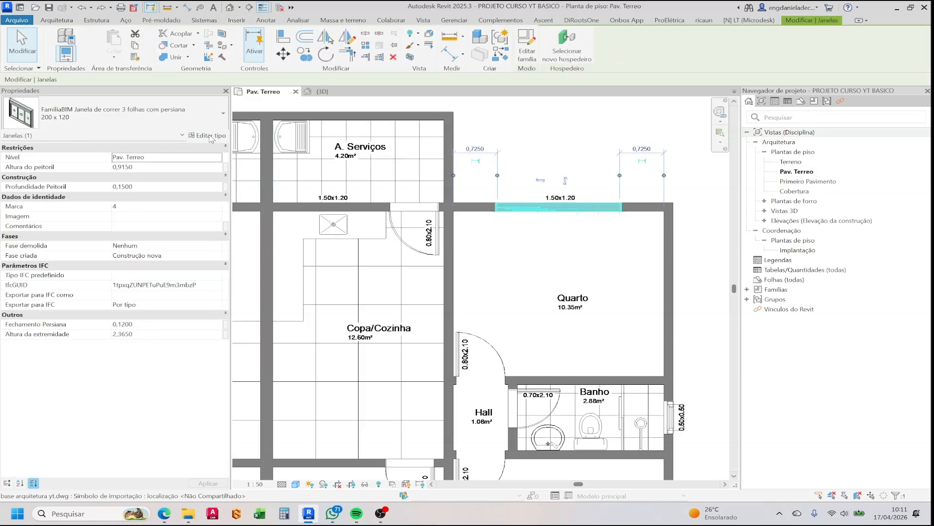
{"action": "left_click", "coordinate": [208, 135]}
{"action": "left_click", "coordinate": [748, 138]}
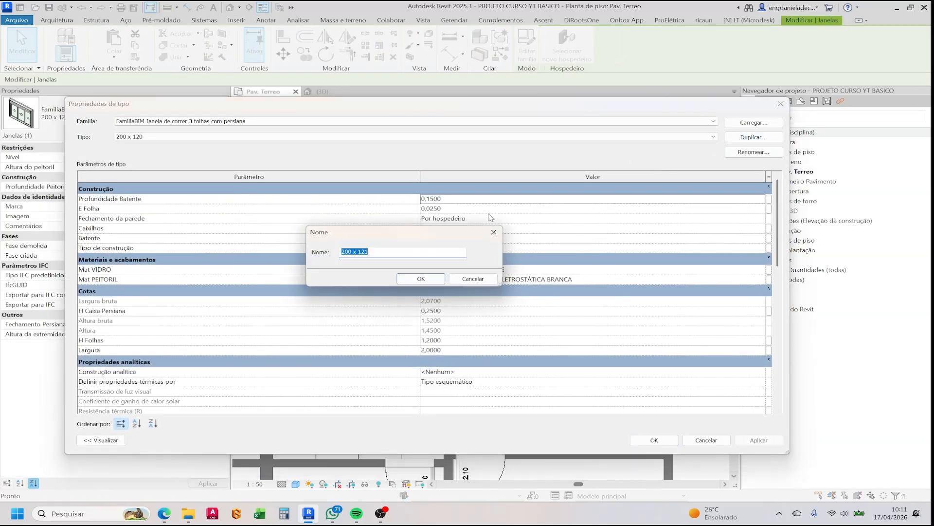
{"action": "type", "text": "1,50x1,20"}
{"action": "left_click", "coordinate": [422, 279]}
Set the Largura of the 1,50x1,20 sliding window type to 1,50 and apply it.
{"action": "left_click", "coordinate": [448, 340]}
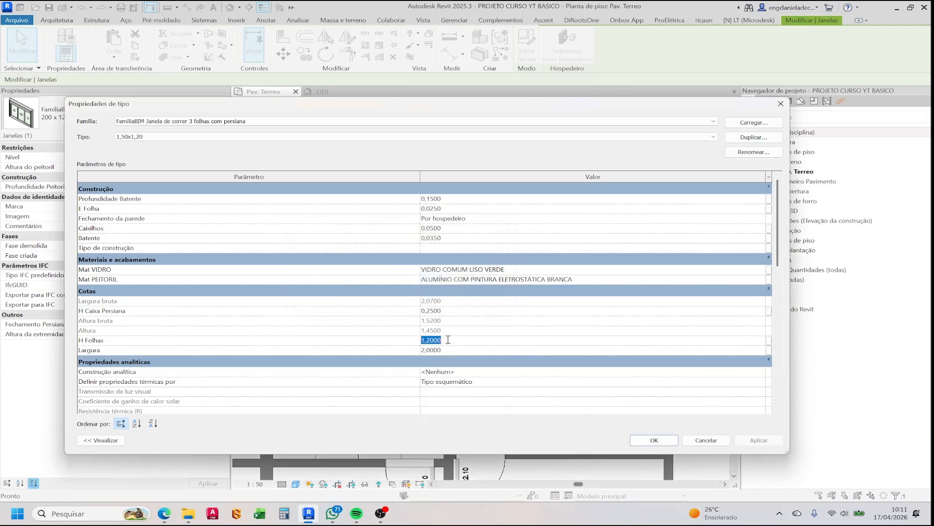
{"action": "type", "text": "1,50"}
{"action": "left_click", "coordinate": [741, 443]}
{"action": "left_click", "coordinate": [655, 440]}
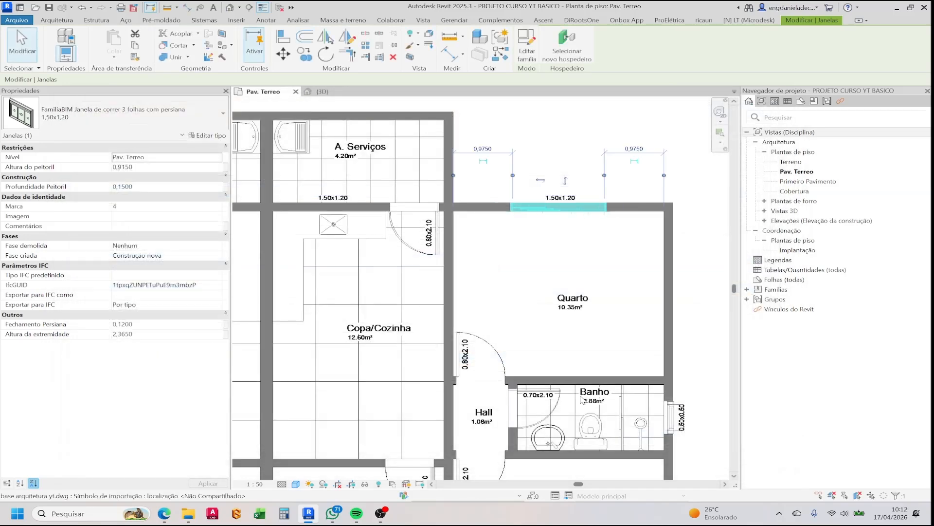
{"action": "key", "text": "Escape"}
Place a matching 1,50x1,20 sliding window above the sink in the wall between the right unit's Copa/Cozinha and A. Serviços.
{"action": "scroll", "coordinate": [551, 212], "scroll_direction": "up", "scroll_amount": 3}
{"action": "left_click", "coordinate": [547, 227]}
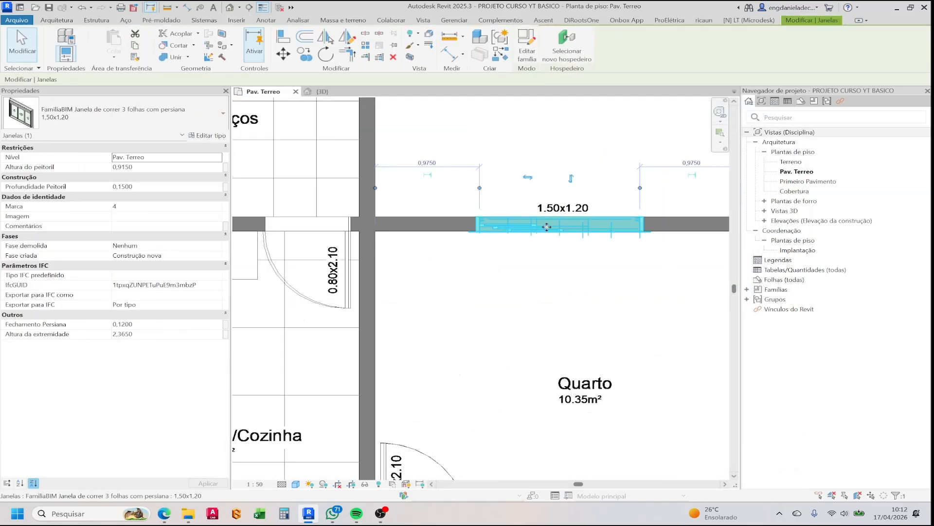
{"action": "scroll", "coordinate": [547, 229], "scroll_direction": "down", "scroll_amount": 3}
{"action": "left_click", "coordinate": [365, 198]}
{"action": "left_click", "coordinate": [557, 229]}
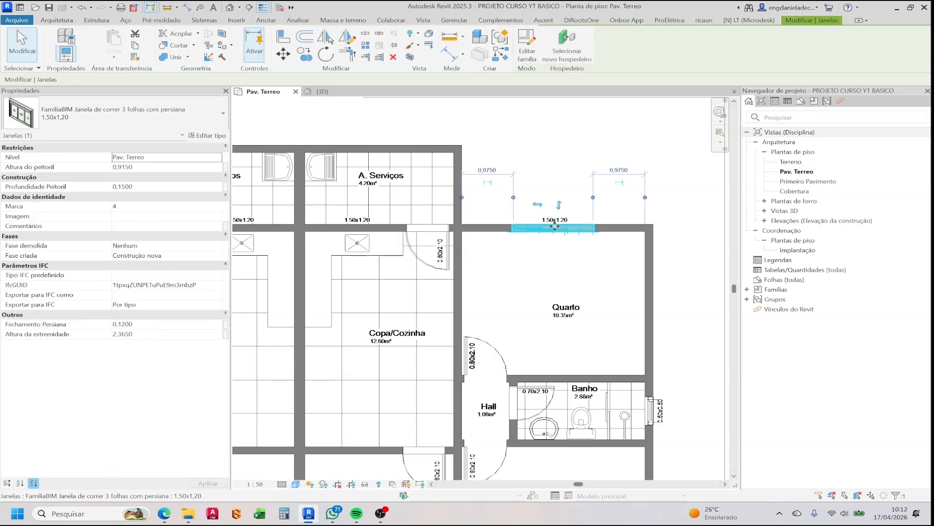
{"action": "key", "text": "c"}
{"action": "key", "text": "s"}
{"action": "scroll", "coordinate": [345, 225], "scroll_direction": "up", "scroll_amount": 4}
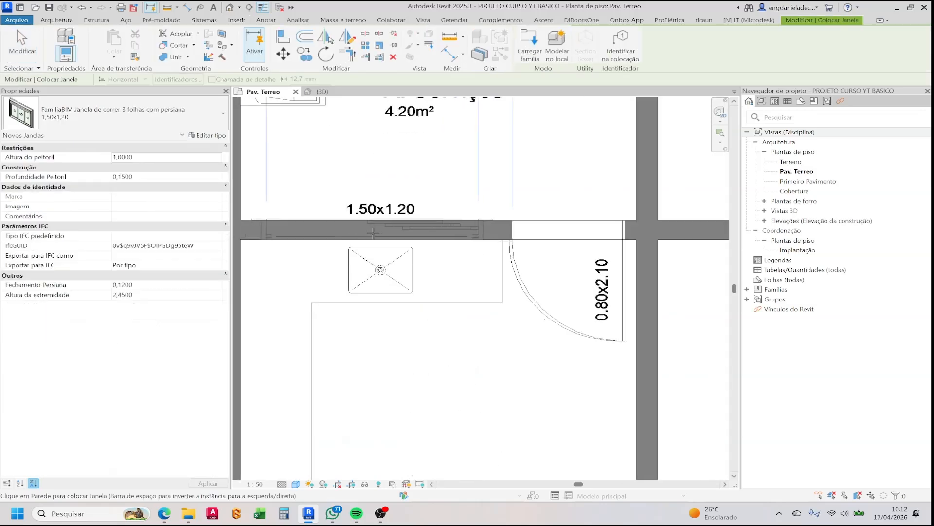
{"action": "scroll", "coordinate": [444, 244], "scroll_direction": "down", "scroll_amount": 5}
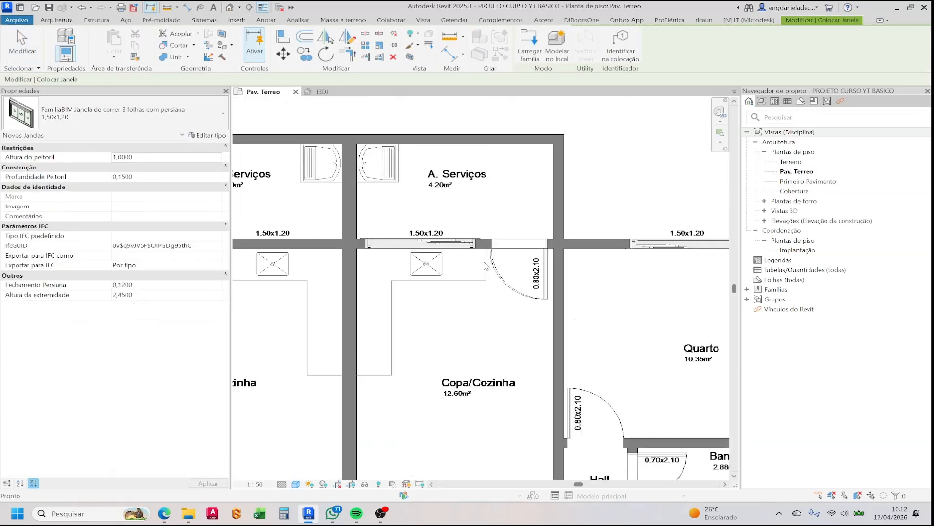
{"action": "key", "text": "Escape"}
{"action": "key", "text": "Escape"}
Change the right unit's front Quarto window to the FamiliaBIM sliding 1,50x1,20 type.
{"action": "scroll", "coordinate": [564, 438], "scroll_direction": "up", "scroll_amount": 2}
{"action": "left_click", "coordinate": [550, 400]}
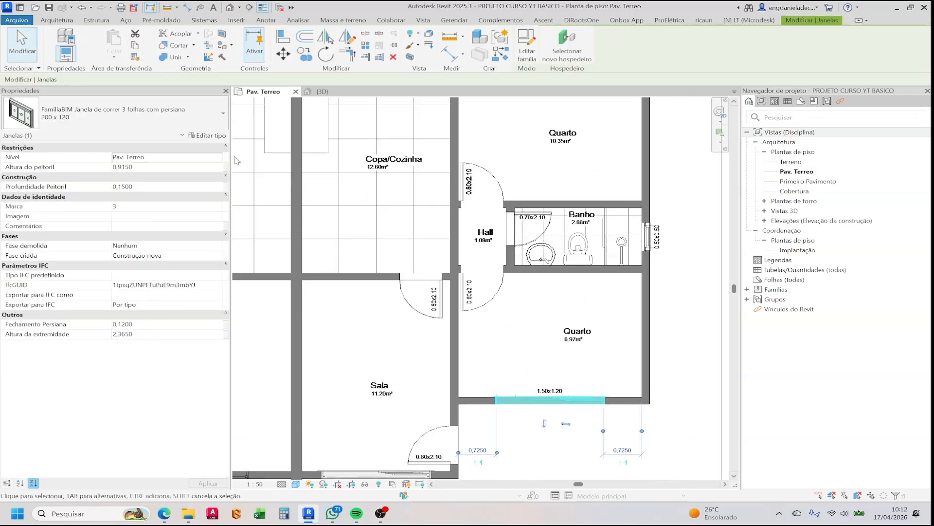
{"action": "left_click", "coordinate": [181, 118]}
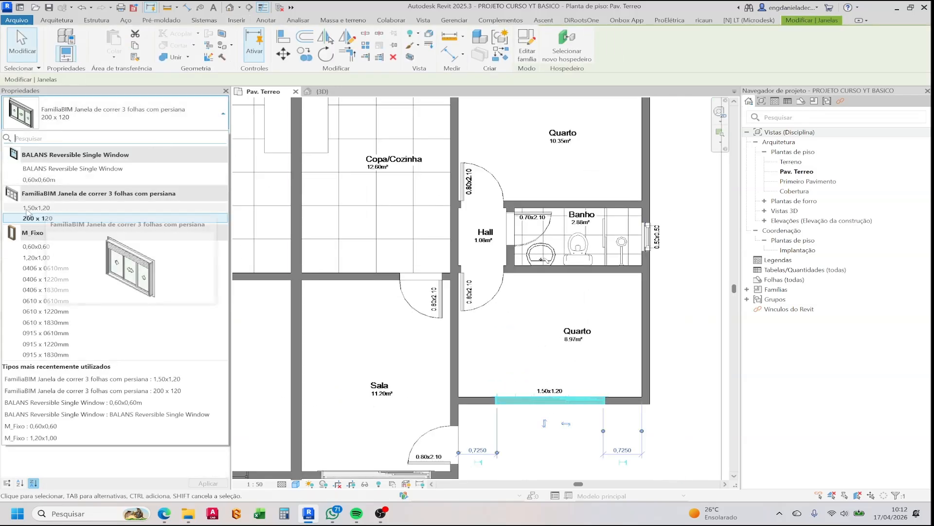
{"action": "left_click", "coordinate": [37, 207]}
{"action": "left_click", "coordinate": [582, 418]}
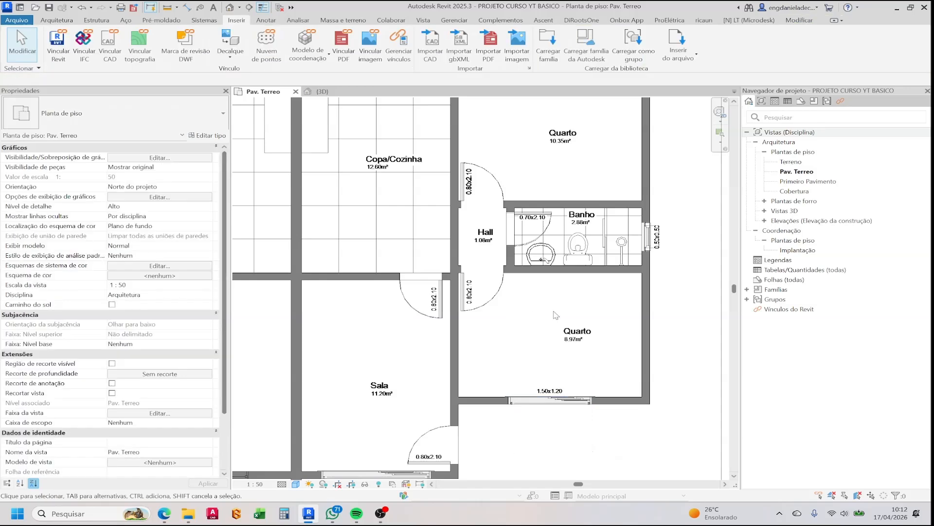
Flip the facing of the right unit's front Quarto window.
{"action": "scroll", "coordinate": [569, 404], "scroll_direction": "up", "scroll_amount": 3}
{"action": "left_click", "coordinate": [565, 399]}
{"action": "middle_click_drag", "start_coordinate": [565, 365], "coordinate": [536, 318]}
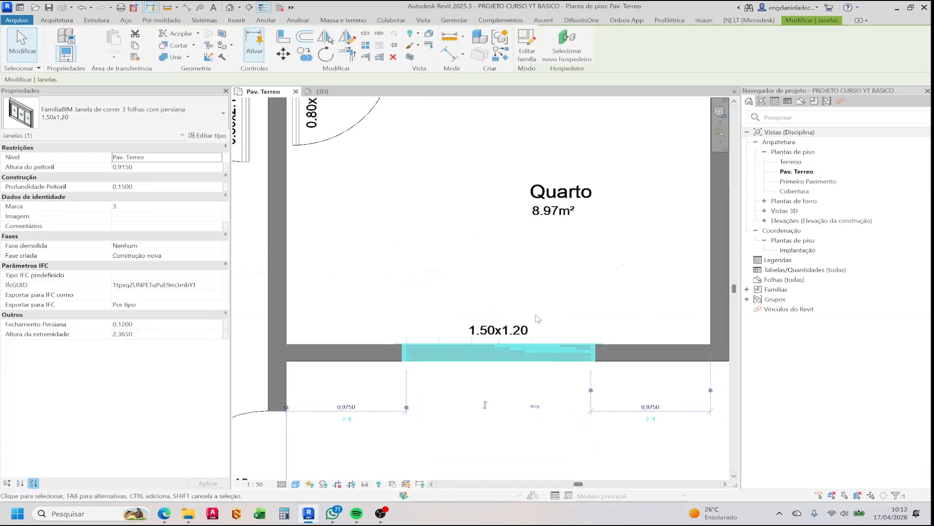
{"action": "scroll", "coordinate": [540, 340], "scroll_direction": "up", "scroll_amount": 1}
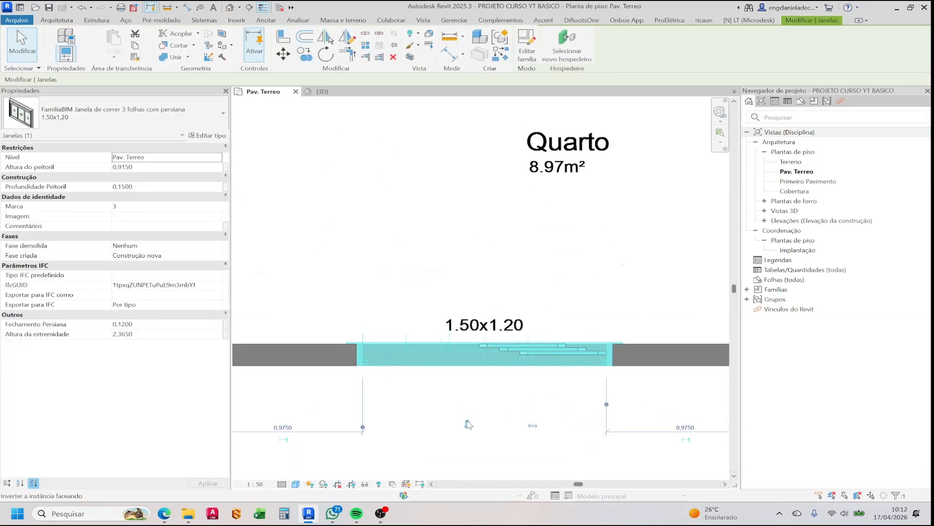
{"action": "left_click", "coordinate": [467, 424]}
{"action": "left_click", "coordinate": [511, 408]}
Examine the right unit's Sala, Quarto and Copa/Cozinha windows, checking their orientation and placement across the floor plan.
{"action": "scroll", "coordinate": [589, 435], "scroll_direction": "down", "scroll_amount": 3}
{"action": "scroll", "coordinate": [415, 389], "scroll_direction": "up", "scroll_amount": 5}
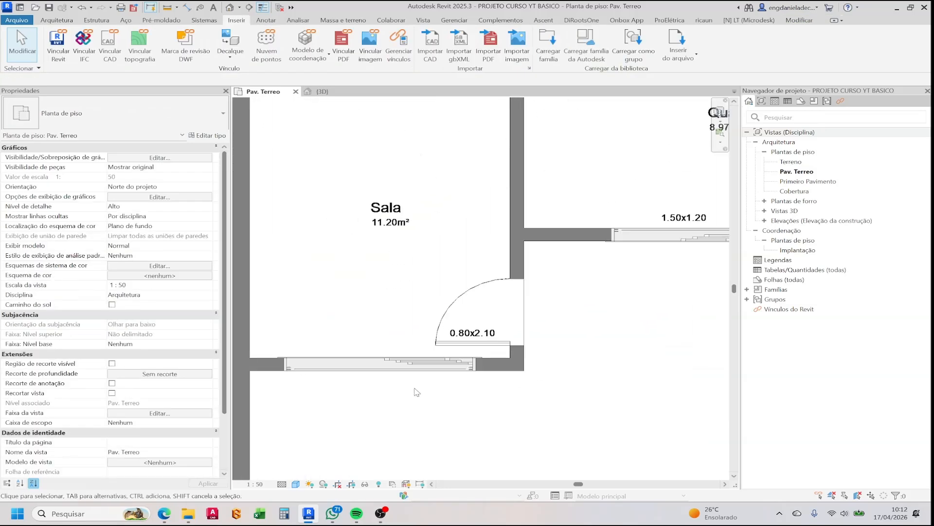
{"action": "left_click", "coordinate": [421, 365]}
{"action": "scroll", "coordinate": [438, 341], "scroll_direction": "down", "scroll_amount": 4}
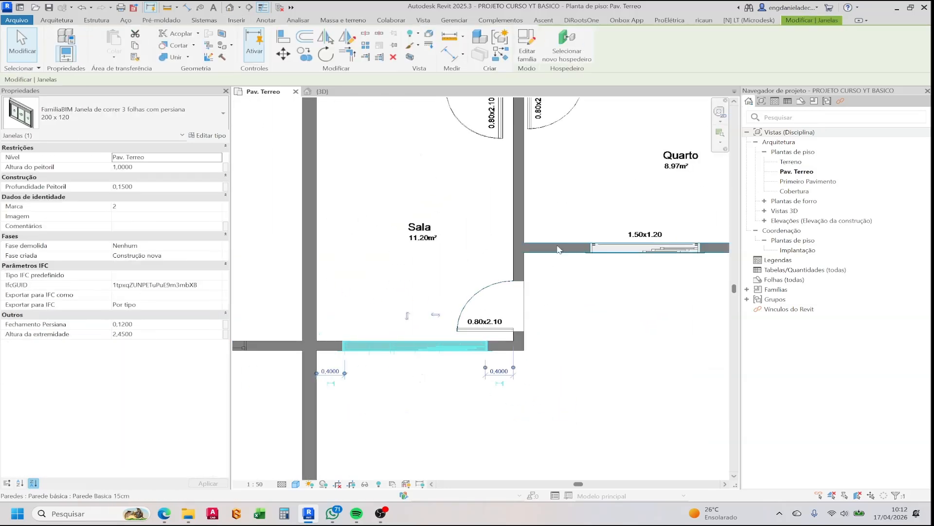
{"action": "left_click", "coordinate": [542, 292]}
{"action": "middle_click_drag", "start_coordinate": [576, 142], "coordinate": [518, 374]}
{"action": "scroll", "coordinate": [518, 374], "scroll_direction": "down", "scroll_amount": 1}
{"action": "scroll", "coordinate": [501, 278], "scroll_direction": "up", "scroll_amount": 2}
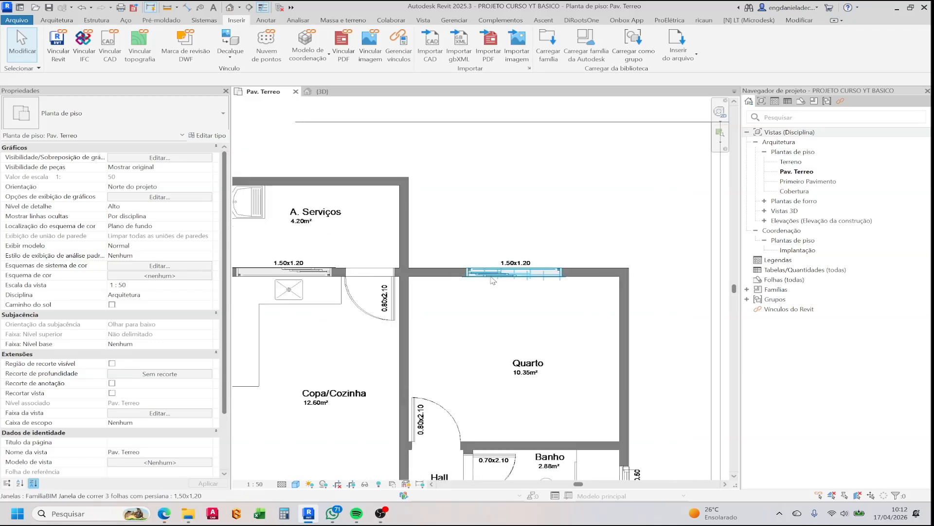
{"action": "middle_click_drag", "start_coordinate": [466, 285], "coordinate": [523, 270]}
{"action": "scroll", "coordinate": [416, 251], "scroll_direction": "up", "scroll_amount": 1}
{"action": "scroll", "coordinate": [417, 250], "scroll_direction": "down", "scroll_amount": 2}
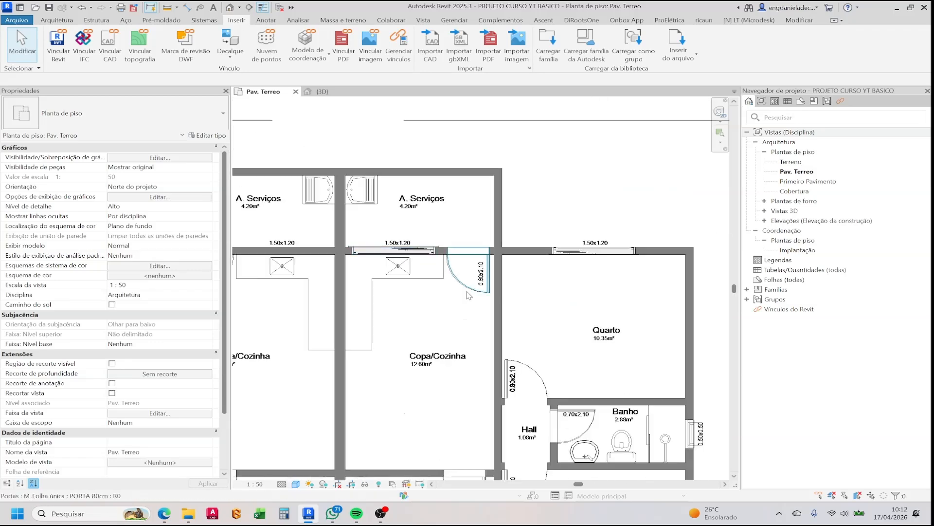
{"action": "scroll", "coordinate": [500, 254], "scroll_direction": "down", "scroll_amount": 3}
{"action": "scroll", "coordinate": [521, 222], "scroll_direction": "up", "scroll_amount": 2}
{"action": "middle_click_drag", "start_coordinate": [531, 229], "coordinate": [495, 183]}
{"action": "scroll", "coordinate": [490, 182], "scroll_direction": "down", "scroll_amount": 1}
{"action": "scroll", "coordinate": [453, 152], "scroll_direction": "down", "scroll_amount": 1}
{"action": "middle_click_drag", "start_coordinate": [452, 152], "coordinate": [480, 214]}
{"action": "scroll", "coordinate": [480, 214], "scroll_direction": "down", "scroll_amount": 2}
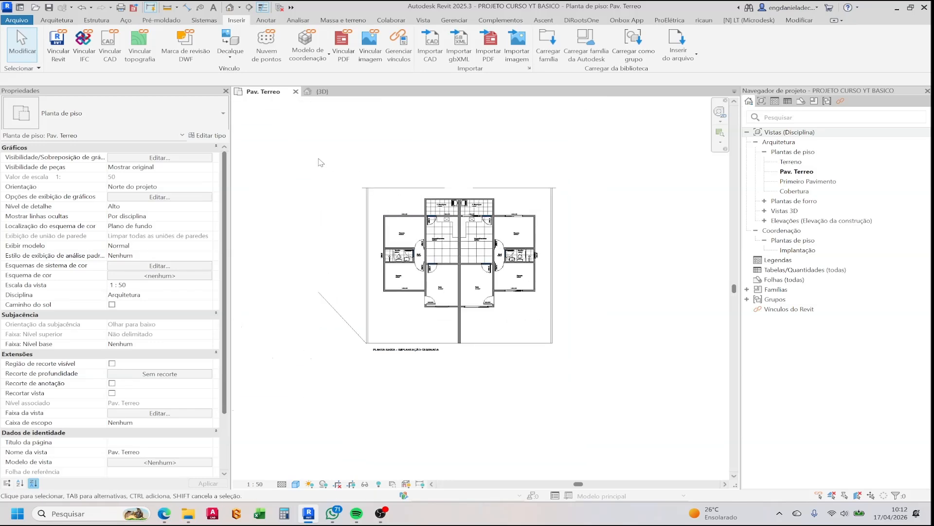
Filter the whole floor plan down to its windows (Janelas) and mirror copies of them into the left unit about the central dividing wall.
{"action": "left_click_drag", "start_coordinate": [285, 148], "coordinate": [640, 407]}
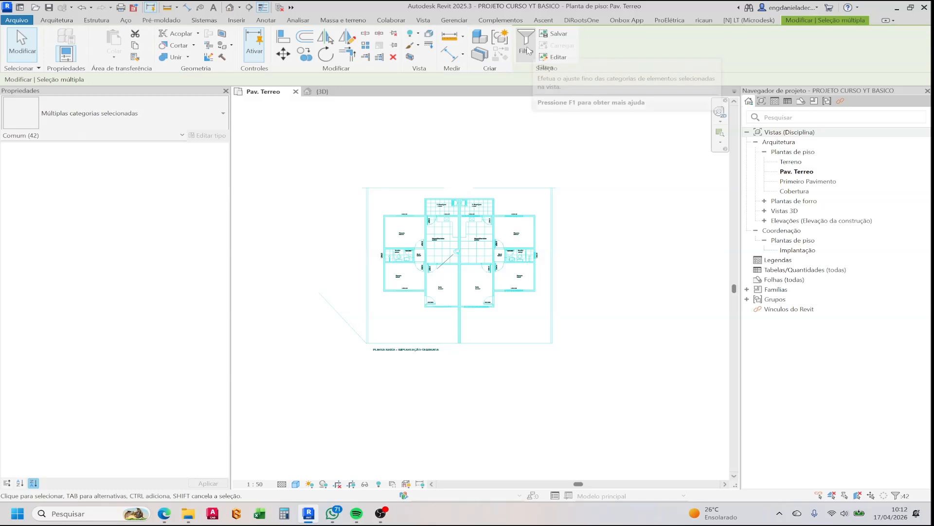
{"action": "left_click", "coordinate": [527, 48]}
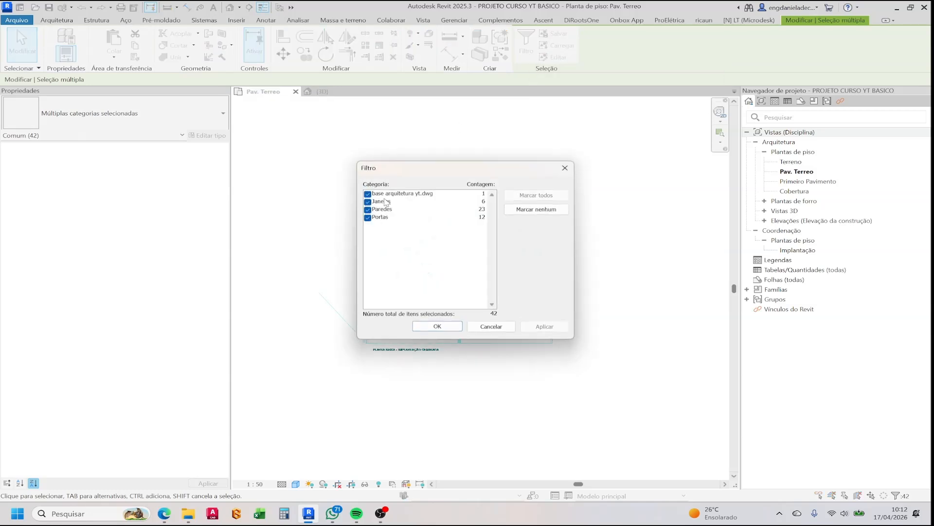
{"action": "left_click", "coordinate": [536, 209]}
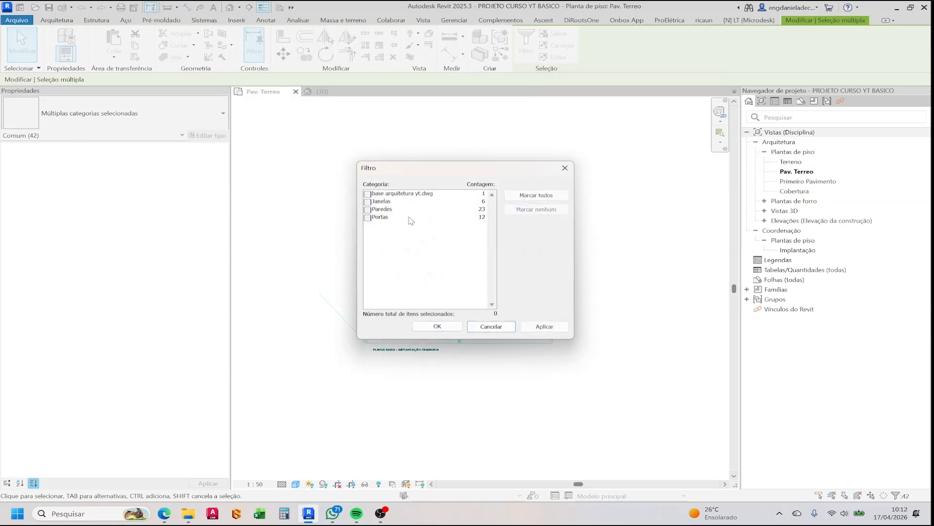
{"action": "left_click", "coordinate": [368, 202]}
{"action": "left_click", "coordinate": [438, 326]}
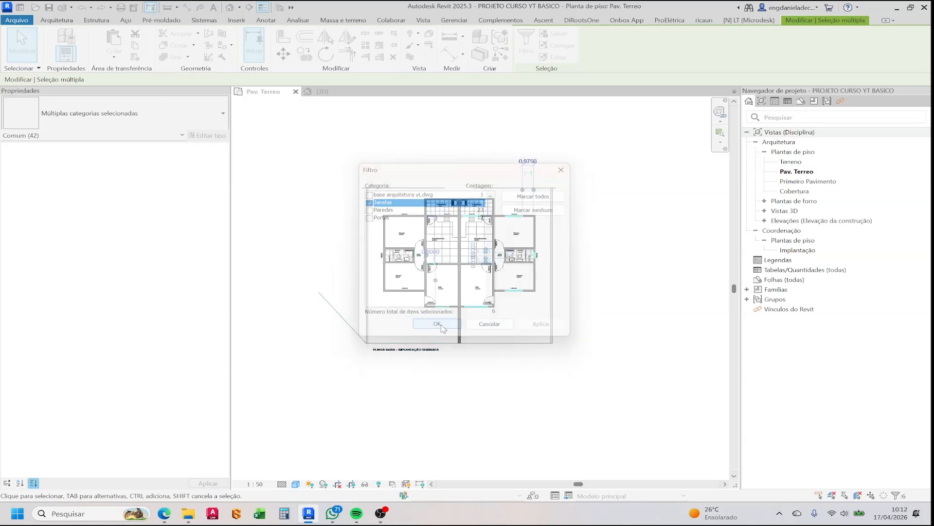
{"action": "scroll", "coordinate": [479, 235], "scroll_direction": "up", "scroll_amount": 2}
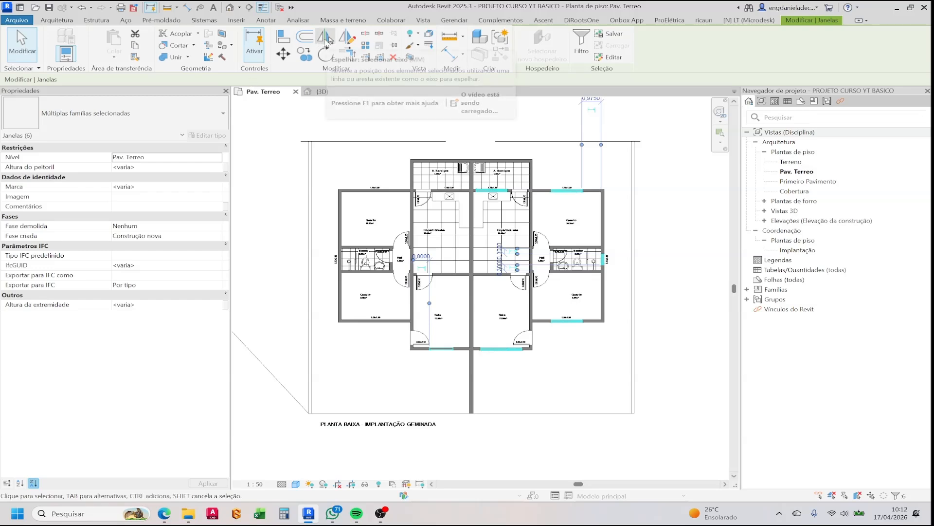
{"action": "key", "text": "Escape"}
{"action": "scroll", "coordinate": [471, 275], "scroll_direction": "up", "scroll_amount": 4}
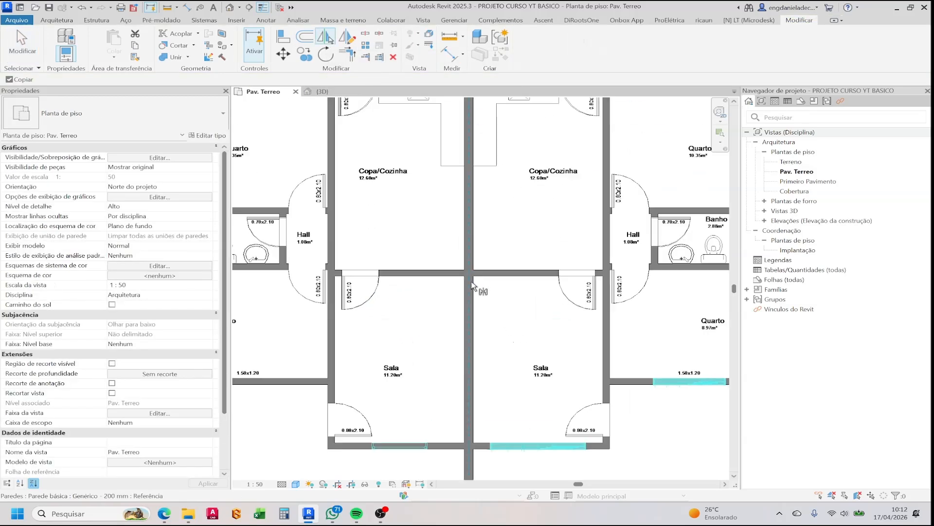
{"action": "scroll", "coordinate": [446, 289], "scroll_direction": "down", "scroll_amount": 3}
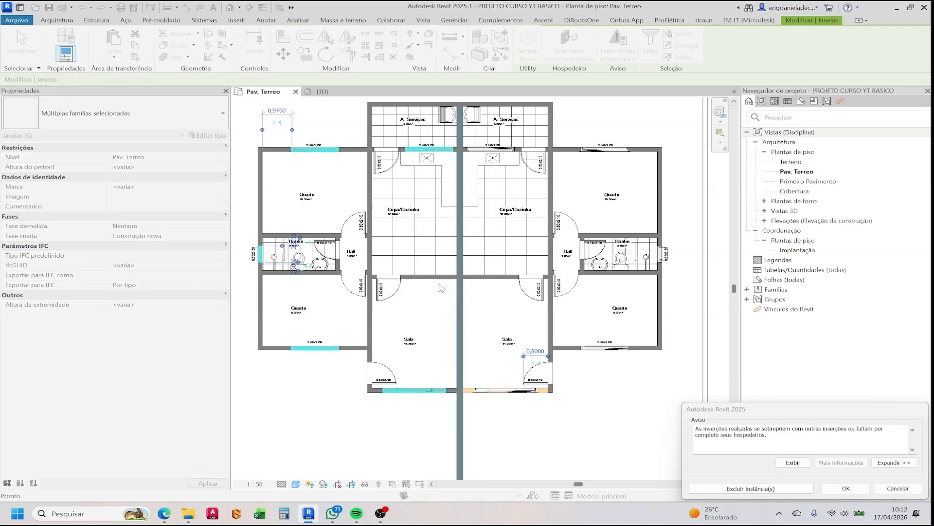
{"action": "left_click", "coordinate": [847, 489]}
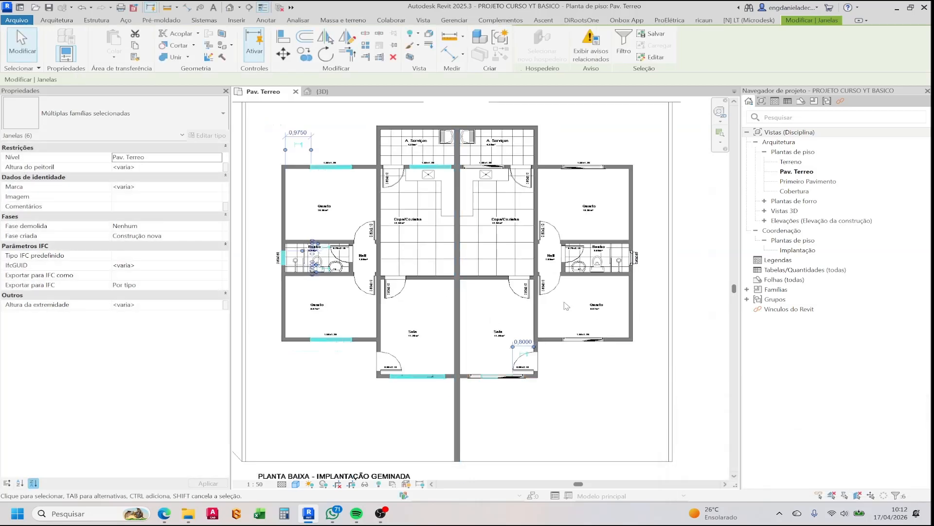
{"action": "key", "text": "Escape"}
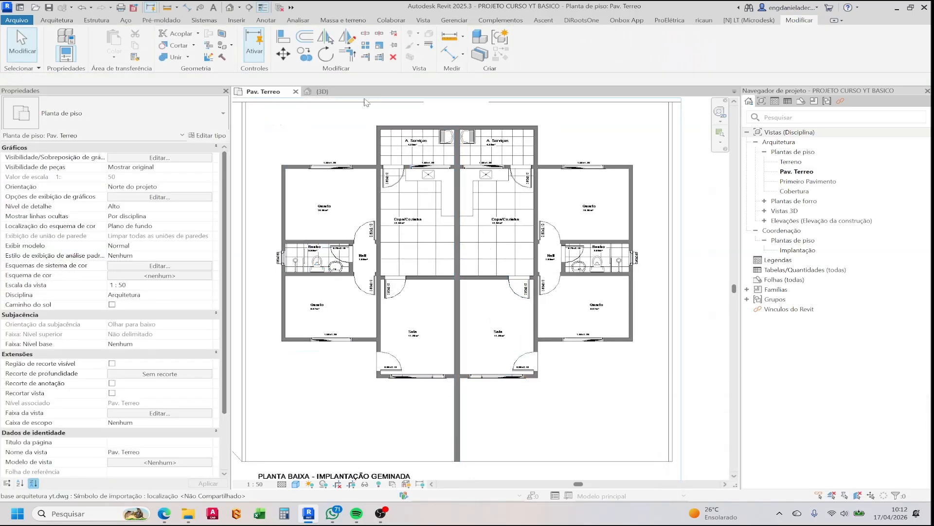
Examine the mirrored windows on the facades of both units in the 3D view and return to the Pav. Terreo plan.
{"action": "left_click", "coordinate": [331, 92]}
{"action": "scroll", "coordinate": [435, 276], "scroll_direction": "down", "scroll_amount": 3}
{"action": "middle_click_drag", "start_coordinate": [435, 276], "coordinate": [581, 212], "text": "shift"}
{"action": "middle_click_drag", "start_coordinate": [430, 254], "coordinate": [305, 302], "text": "shift"}
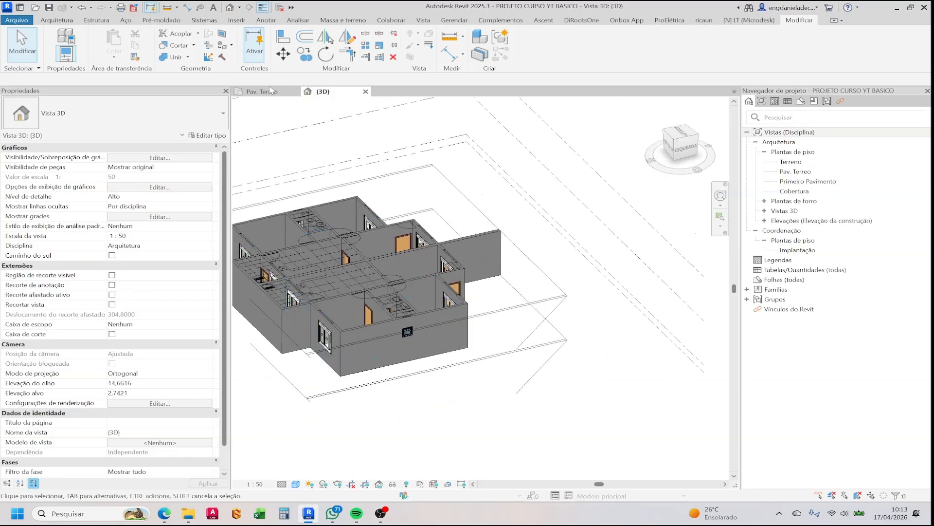
{"action": "left_click", "coordinate": [263, 92]}
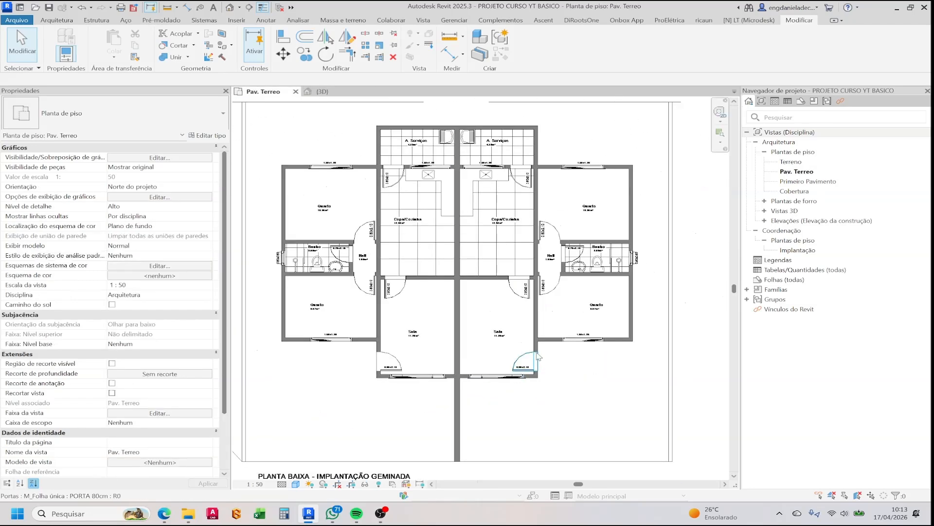